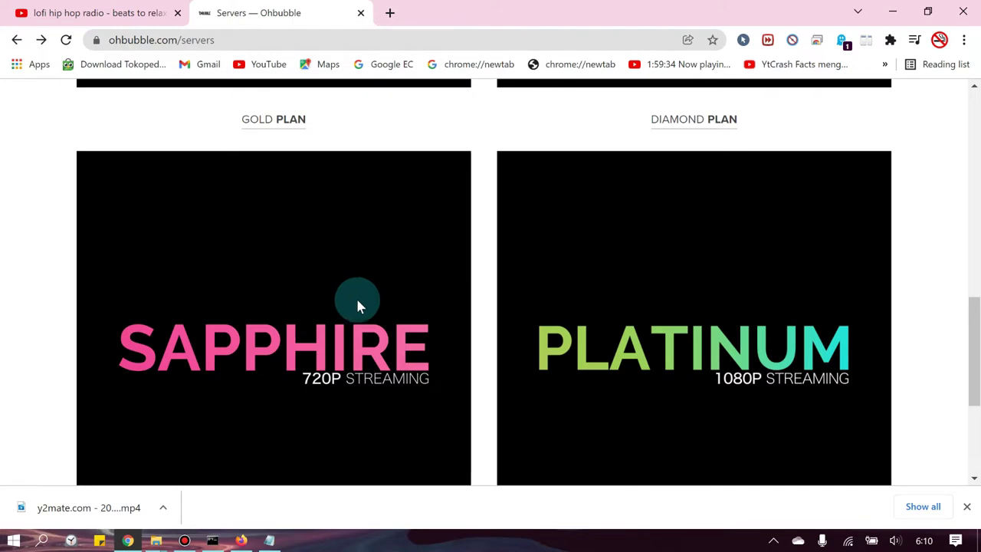
- View Ohbubble's Sapphire plan (720p, one server, $39.99 monthly), then minimize Chrome
{"action": "scroll", "coordinate": [333, 366], "scroll_direction": "down", "scroll_amount": 3}
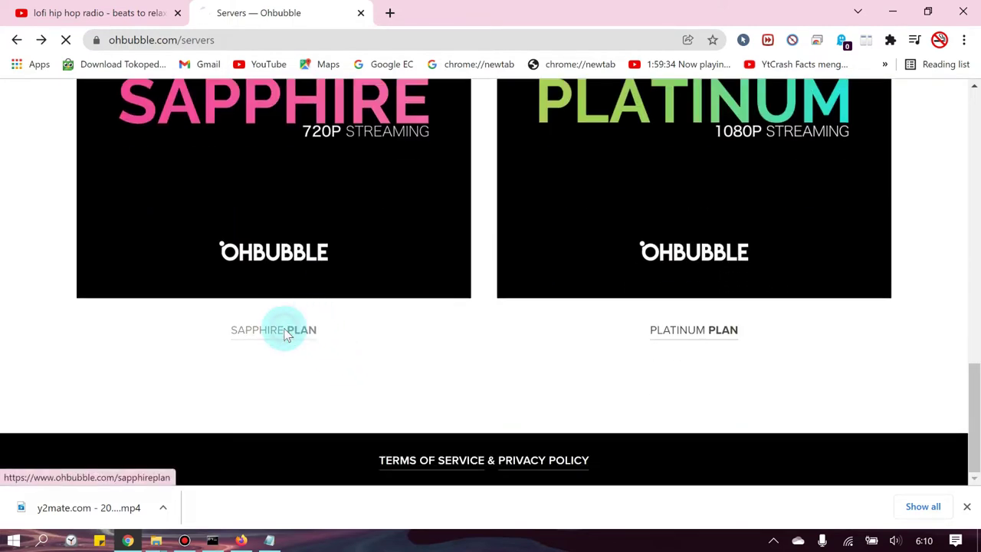
{"action": "left_click", "coordinate": [285, 331]}
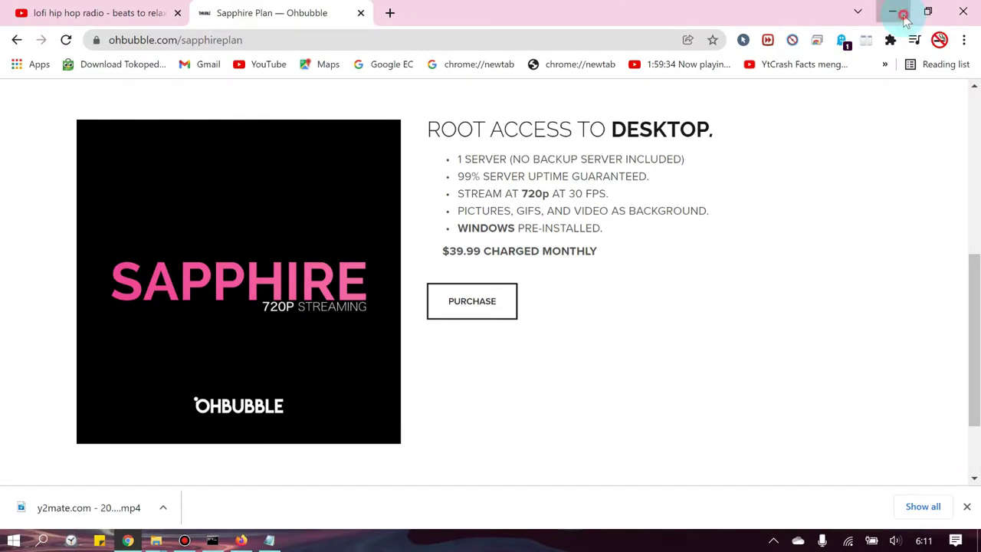
{"action": "left_click", "coordinate": [902, 14]}
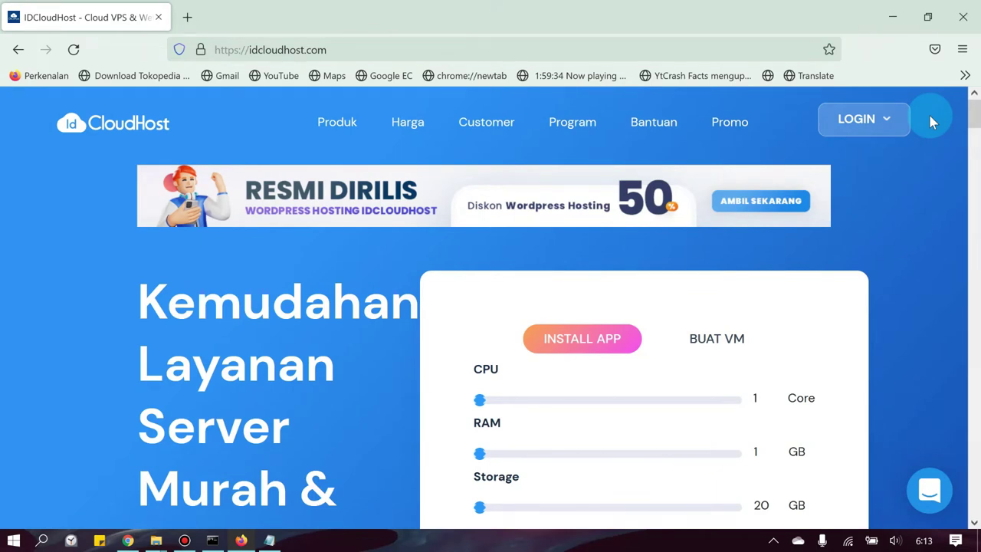
- Create an IDCloudHost Console account by signing up with Google
{"action": "mouse_move", "coordinate": [897, 125]}
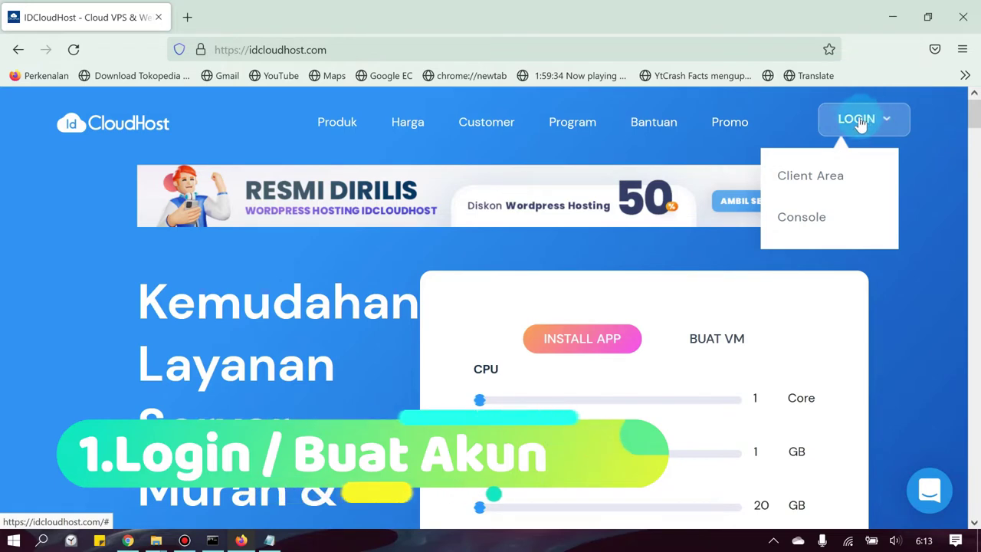
{"action": "left_click", "coordinate": [802, 222]}
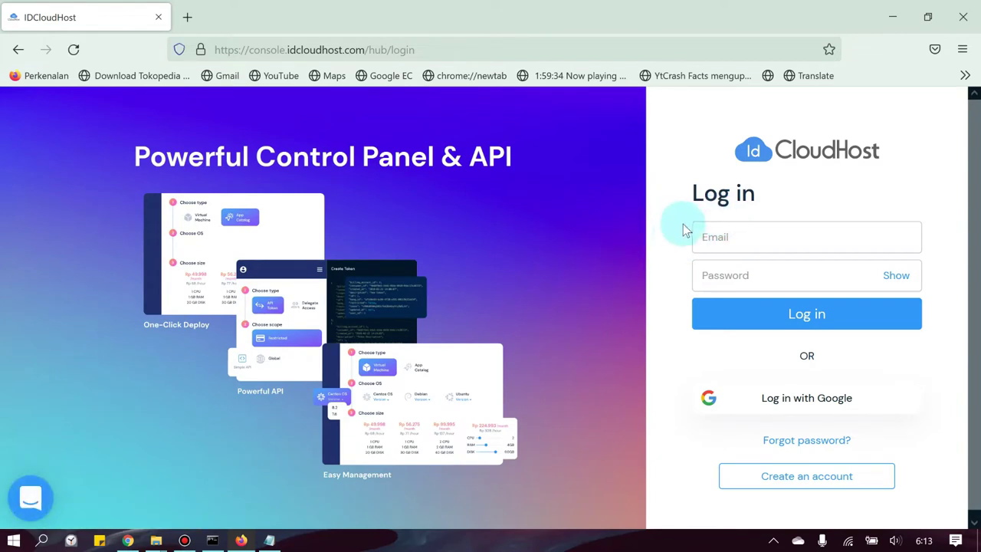
{"action": "scroll", "coordinate": [683, 246], "scroll_direction": "down", "scroll_amount": 1}
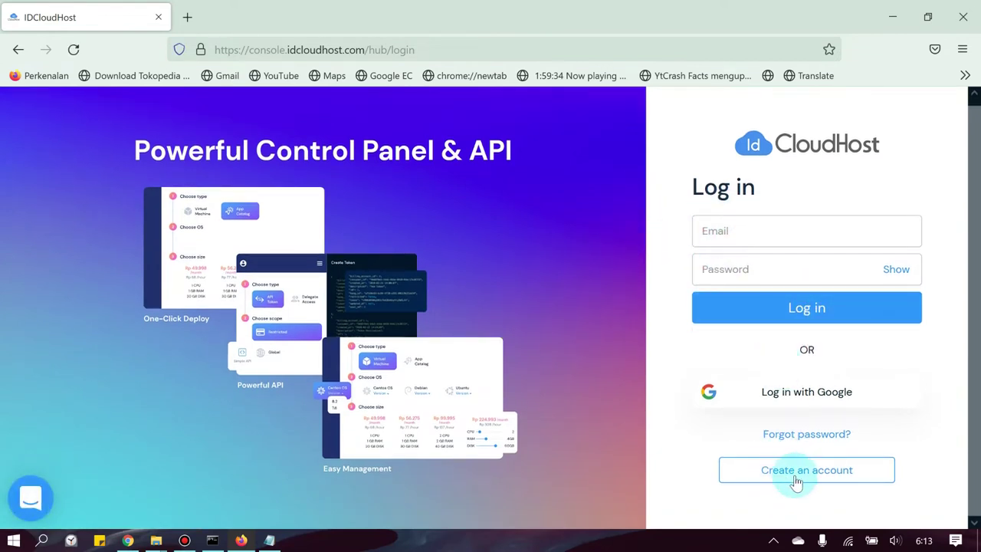
{"action": "left_click", "coordinate": [797, 480]}
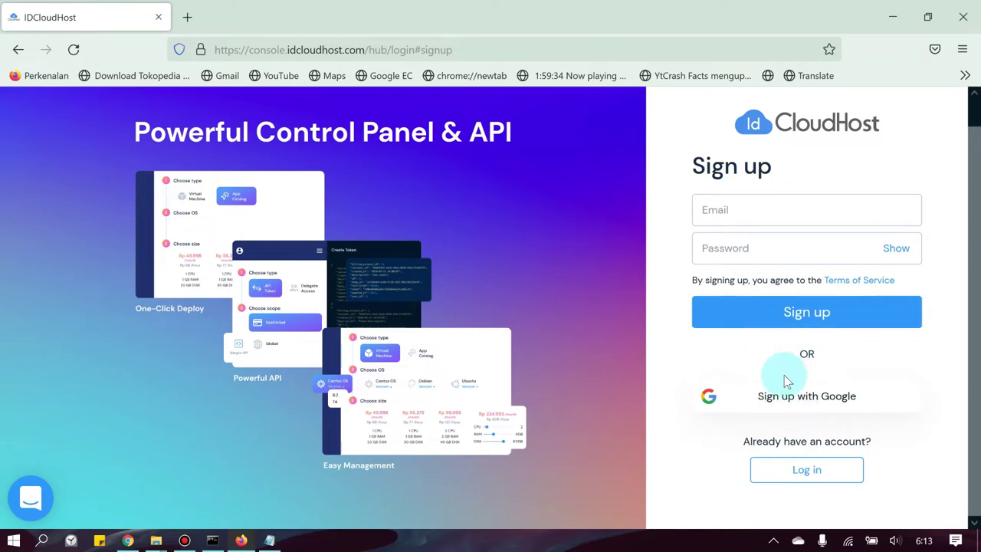
{"action": "left_click", "coordinate": [827, 400]}
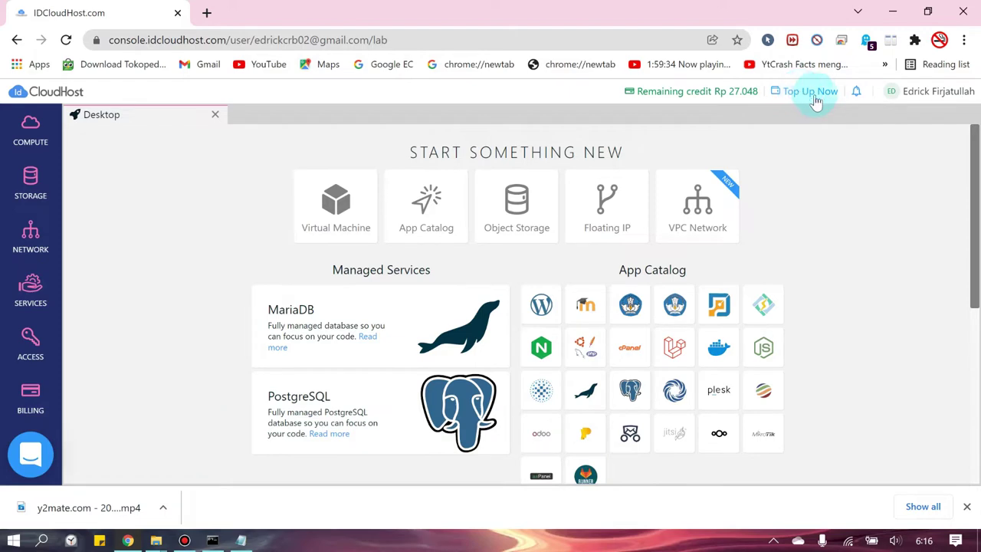
- Open the billing page and look over its sections
{"action": "left_click", "coordinate": [801, 93]}
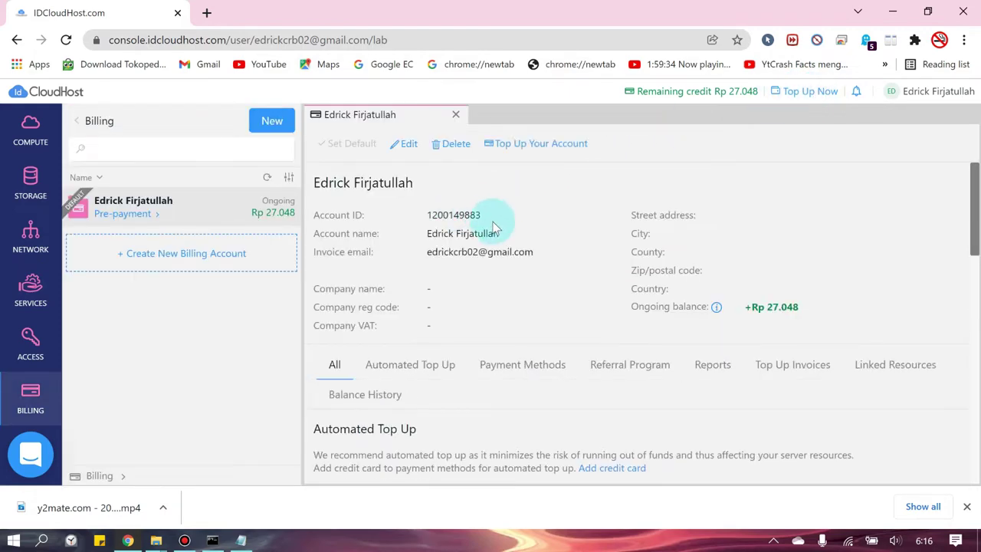
{"action": "scroll", "coordinate": [506, 230], "scroll_direction": "down", "scroll_amount": 6}
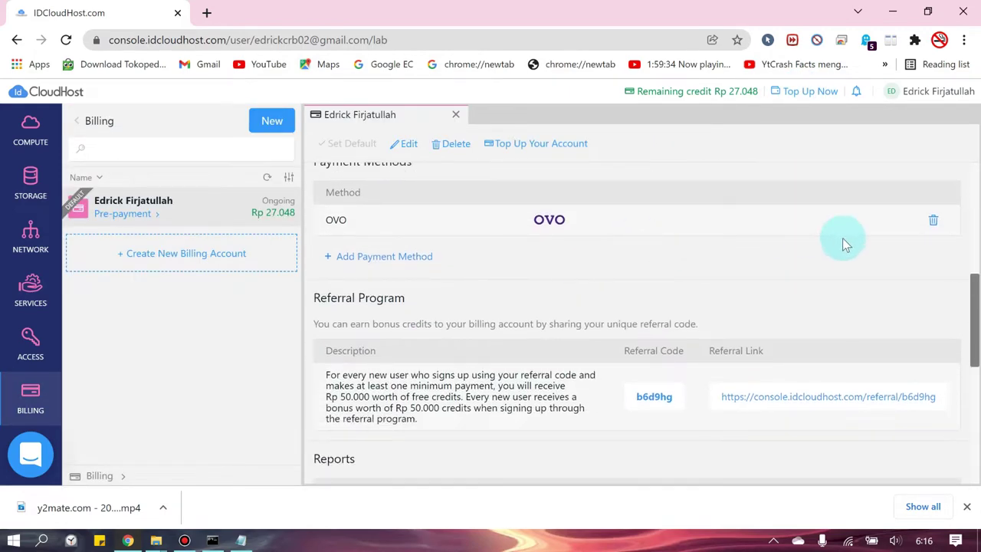
{"action": "scroll", "coordinate": [564, 245], "scroll_direction": "down", "scroll_amount": 5}
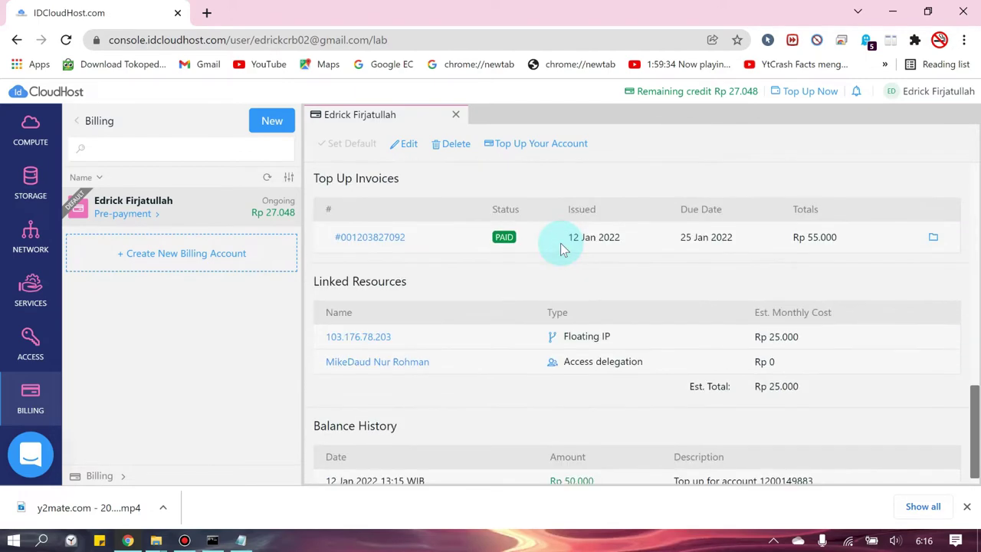
{"action": "scroll", "coordinate": [574, 249], "scroll_direction": "up", "scroll_amount": 4}
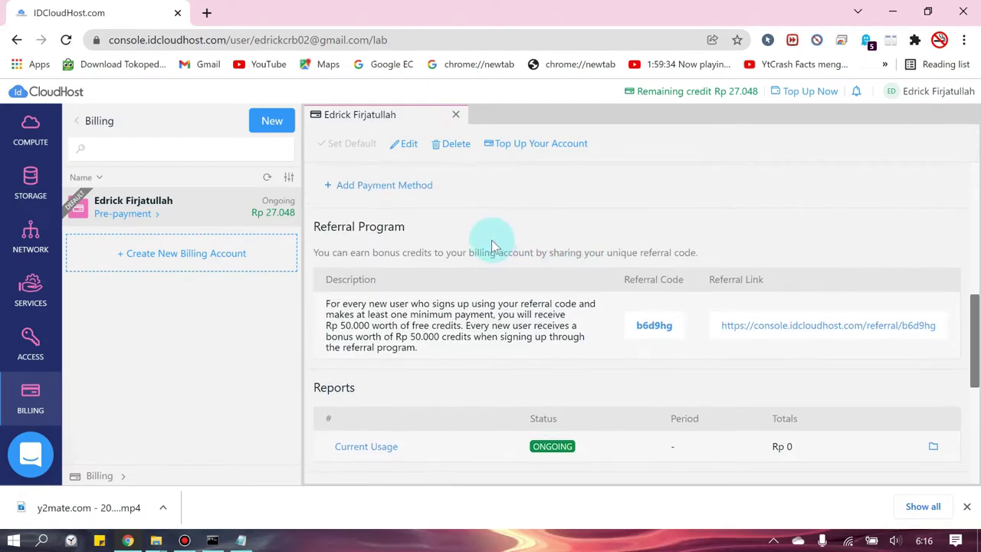
{"action": "scroll", "coordinate": [494, 247], "scroll_direction": "up", "scroll_amount": 1}
- Add OVO as the account's payment method
{"action": "left_click", "coordinate": [401, 256]}
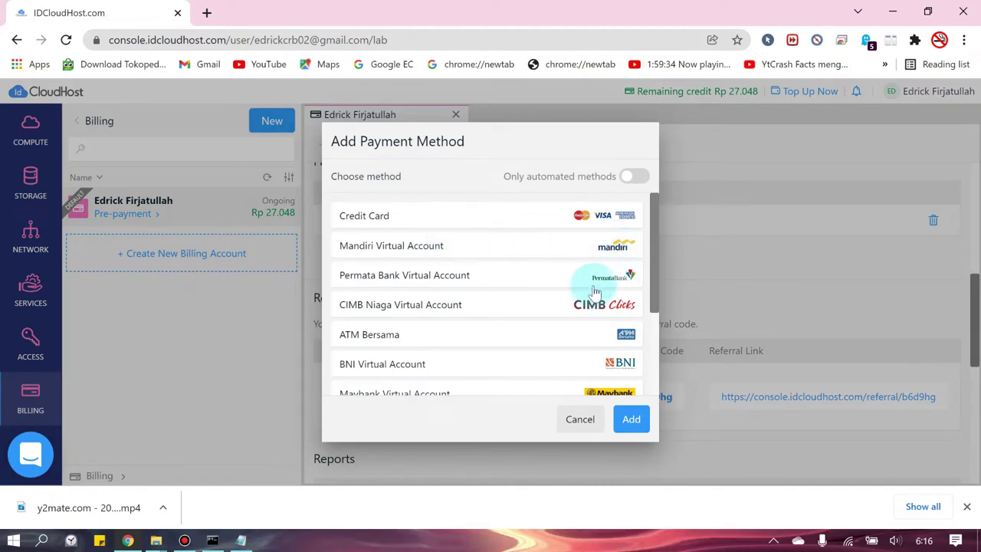
{"action": "scroll", "coordinate": [597, 343], "scroll_direction": "down", "scroll_amount": 1}
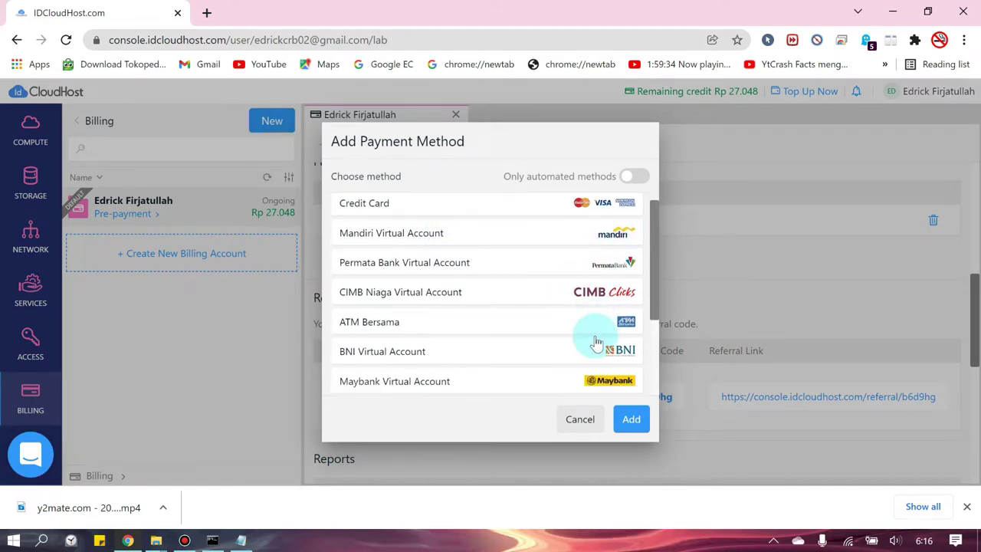
{"action": "scroll", "coordinate": [590, 330], "scroll_direction": "down", "scroll_amount": 1}
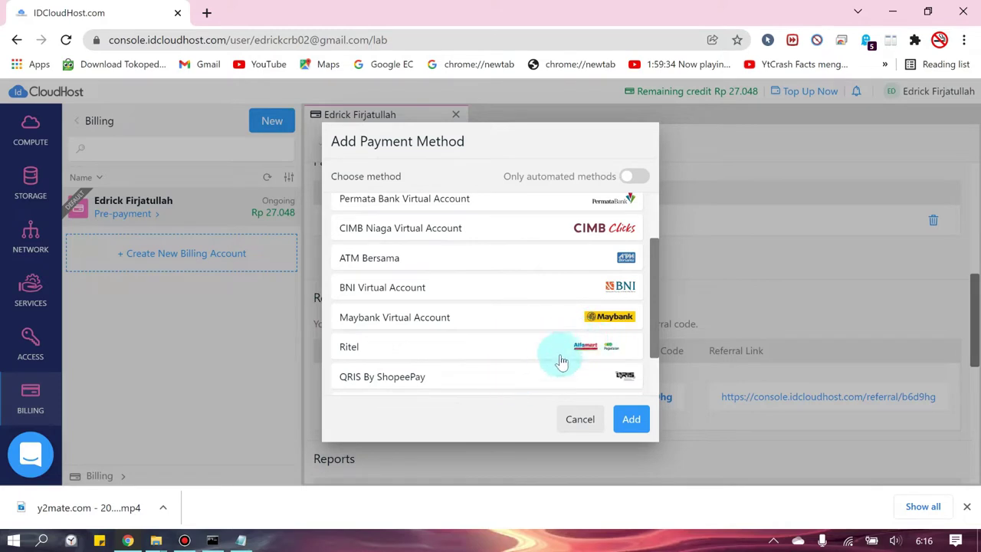
{"action": "scroll", "coordinate": [562, 361], "scroll_direction": "down", "scroll_amount": 1}
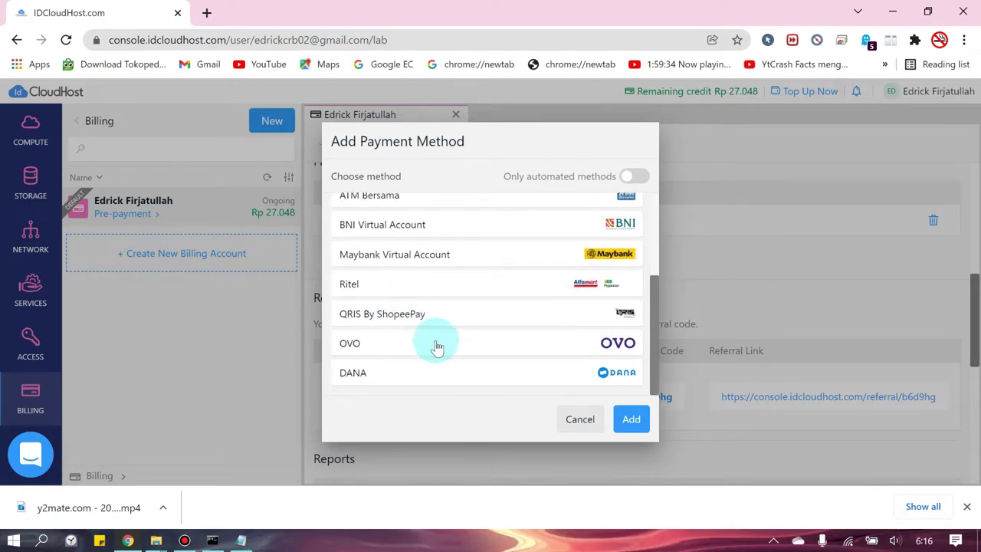
{"action": "left_click", "coordinate": [599, 343]}
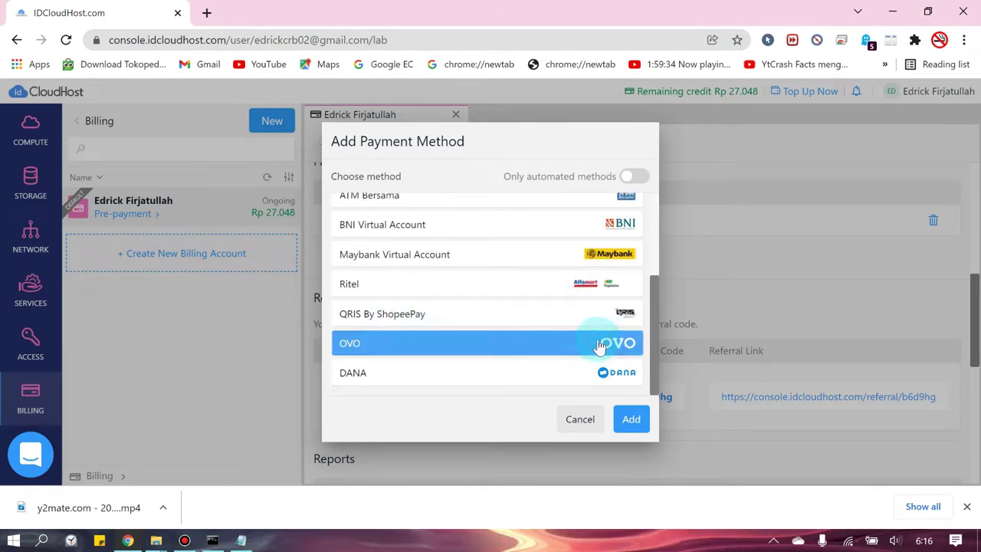
{"action": "left_click", "coordinate": [631, 418]}
{"action": "scroll", "coordinate": [613, 284], "scroll_direction": "down", "scroll_amount": 5}
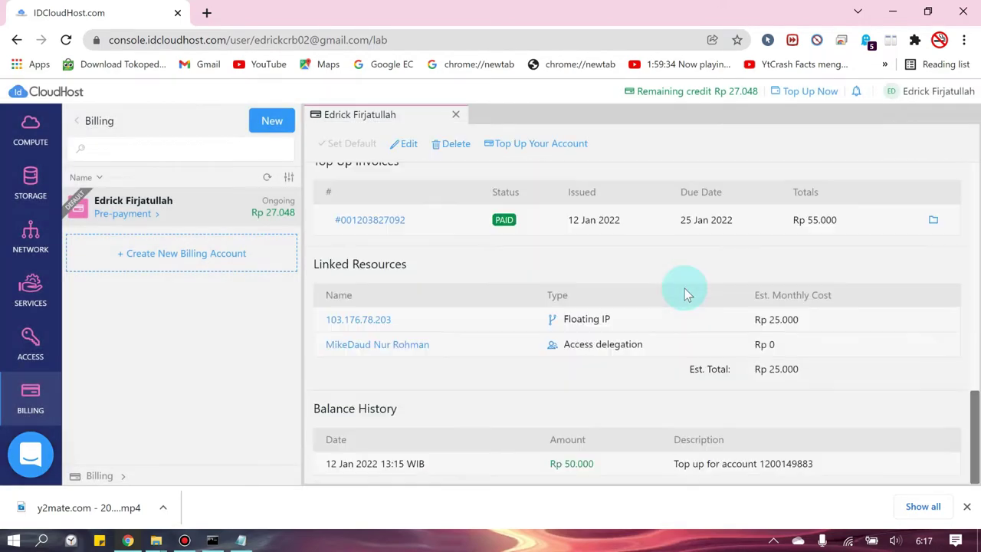
- Dismiss the top-up dialog and copy the referral code from Referral Program
{"action": "scroll", "coordinate": [685, 288], "scroll_direction": "up", "scroll_amount": 4}
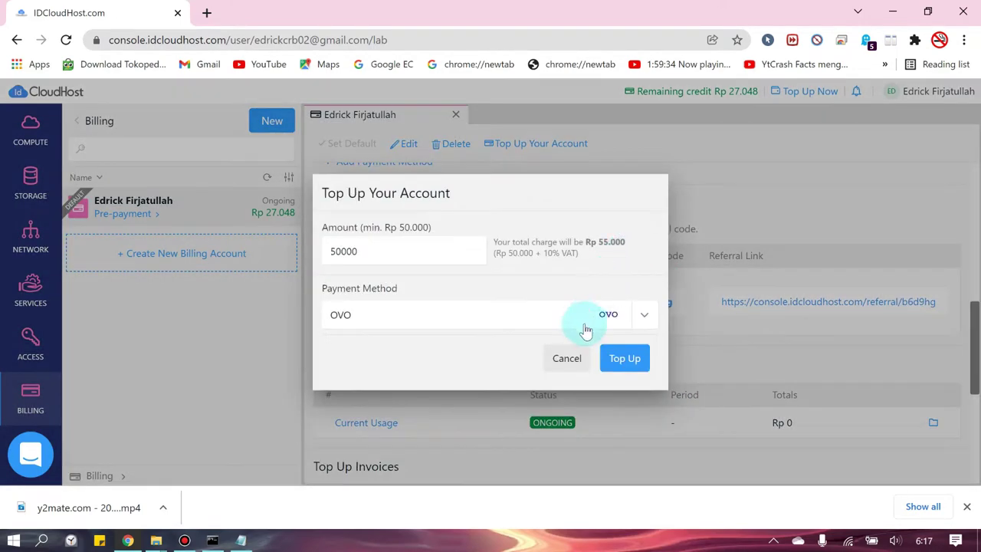
{"action": "left_click", "coordinate": [567, 357]}
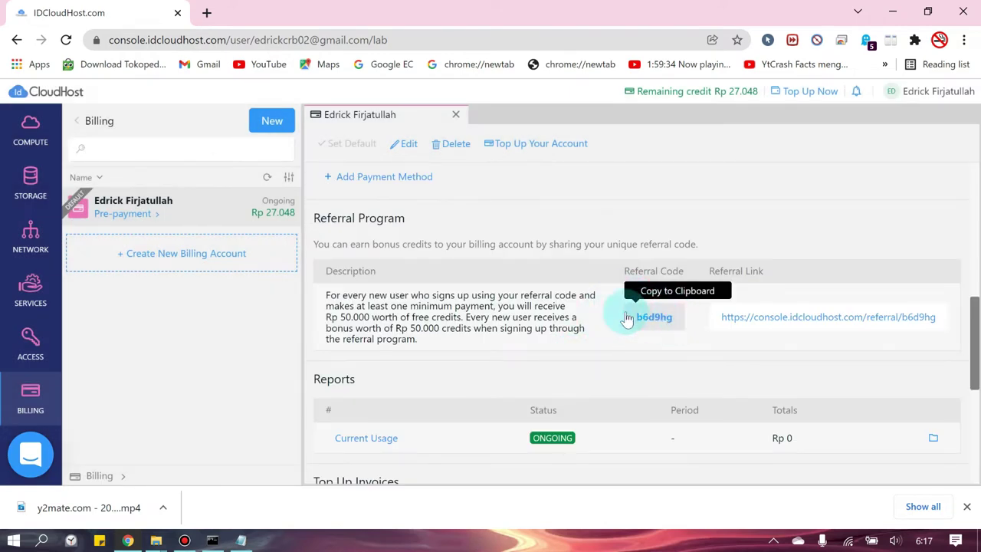
{"action": "left_click", "coordinate": [627, 318]}
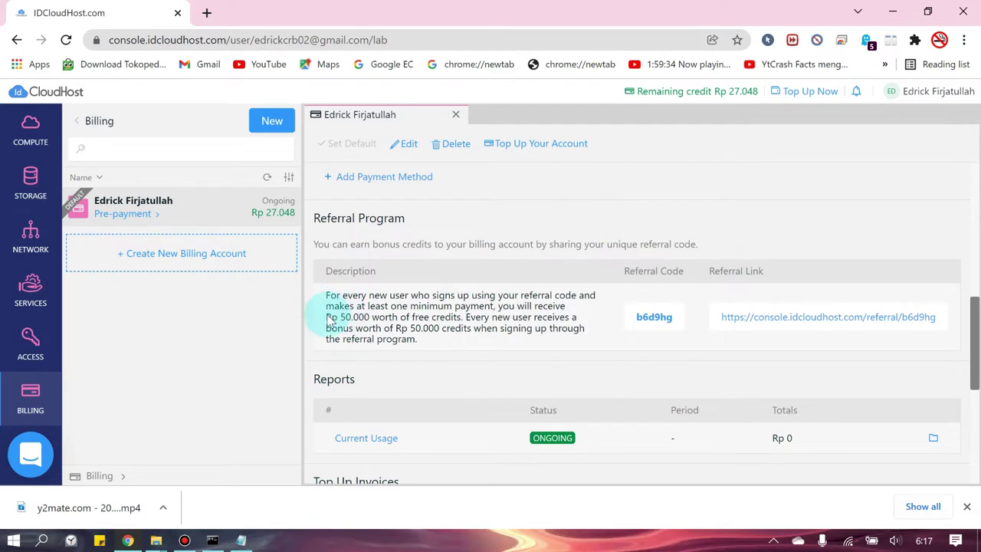
{"action": "left_click_drag", "start_coordinate": [326, 316], "coordinate": [345, 326]}
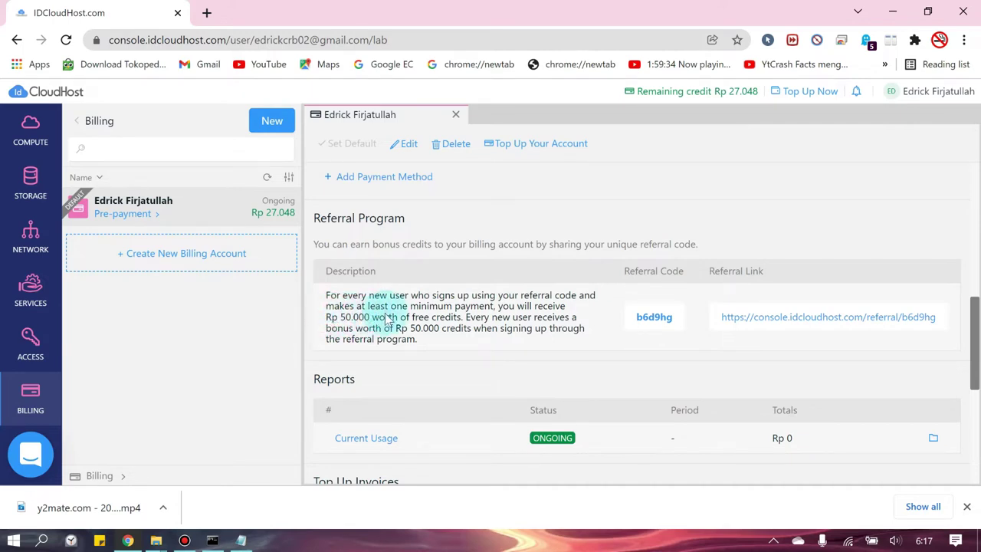
{"action": "scroll", "coordinate": [569, 229], "scroll_direction": "up", "scroll_amount": 1}
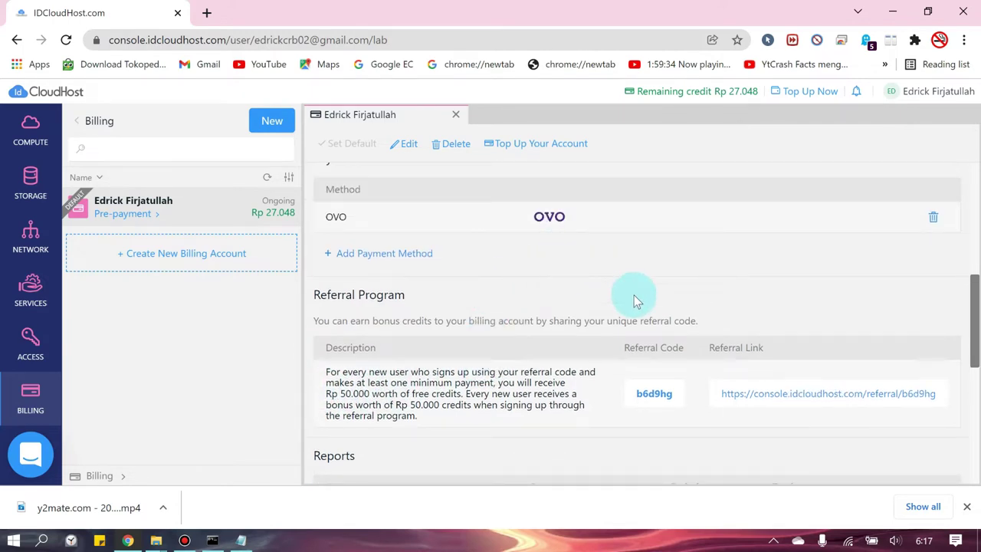
{"action": "scroll", "coordinate": [635, 296], "scroll_direction": "up", "scroll_amount": 3}
{"action": "scroll", "coordinate": [557, 304], "scroll_direction": "up", "scroll_amount": 3}
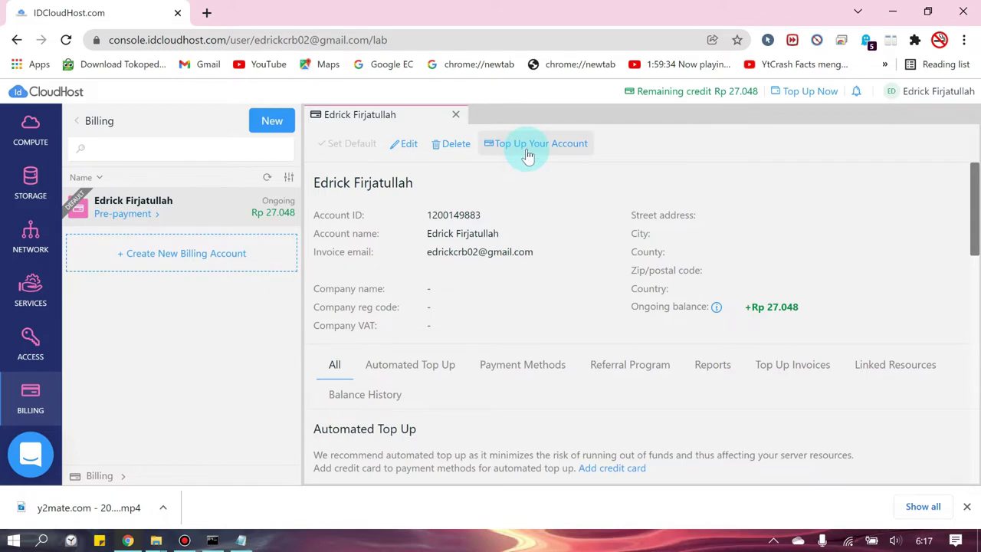
- Submit a 50000 account top-up paid with OVO (Rp 55.000 including VAT)
{"action": "left_click", "coordinate": [526, 156]}
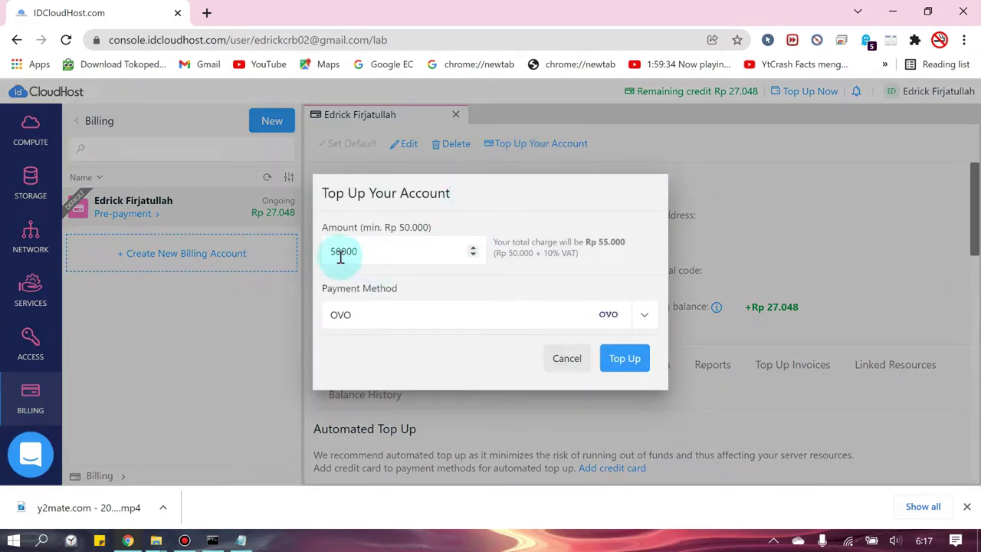
{"action": "left_click", "coordinate": [474, 250]}
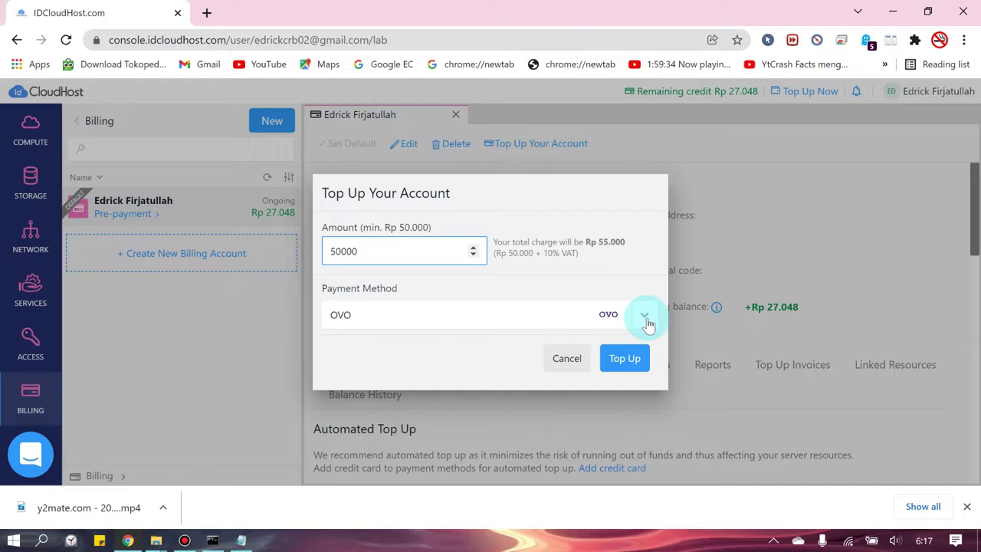
{"action": "left_click", "coordinate": [345, 318]}
{"action": "left_click", "coordinate": [627, 361]}
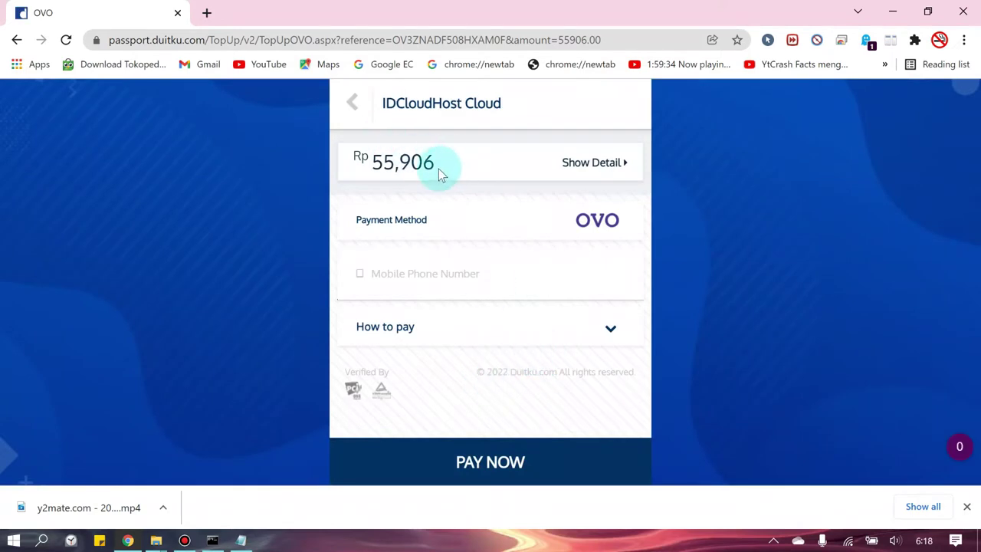
- Review the Rp 55,906 total's cost breakdown, then close the transaction details
{"action": "left_click_drag", "start_coordinate": [373, 162], "coordinate": [434, 162]}
{"action": "left_click", "coordinate": [451, 161]}
{"action": "left_click", "coordinate": [434, 167]}
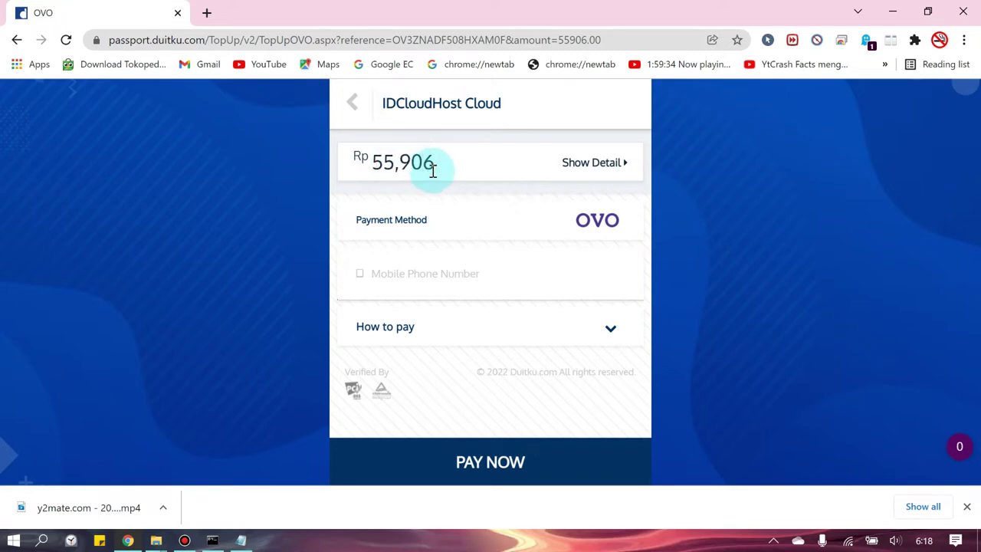
{"action": "left_click", "coordinate": [621, 173]}
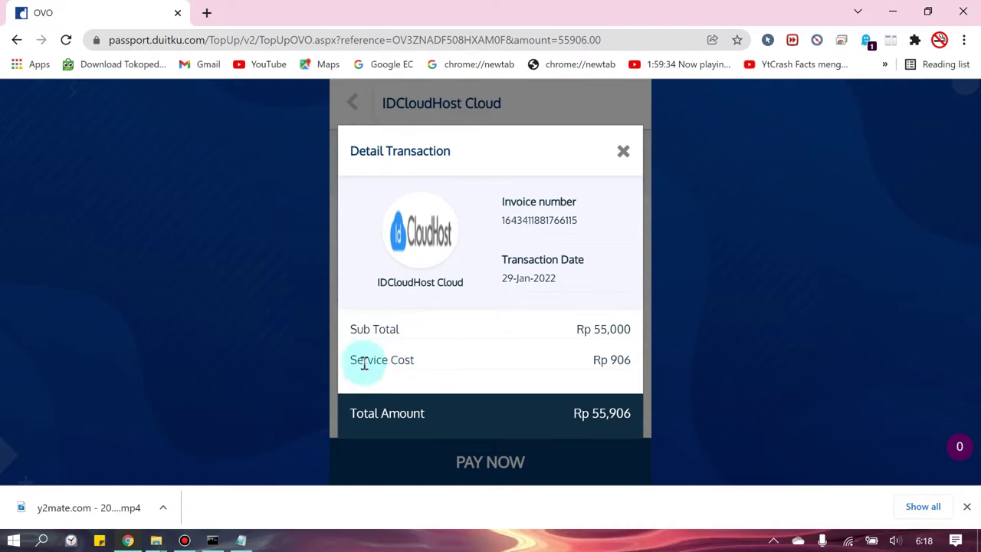
{"action": "left_click_drag", "start_coordinate": [618, 358], "coordinate": [624, 359]}
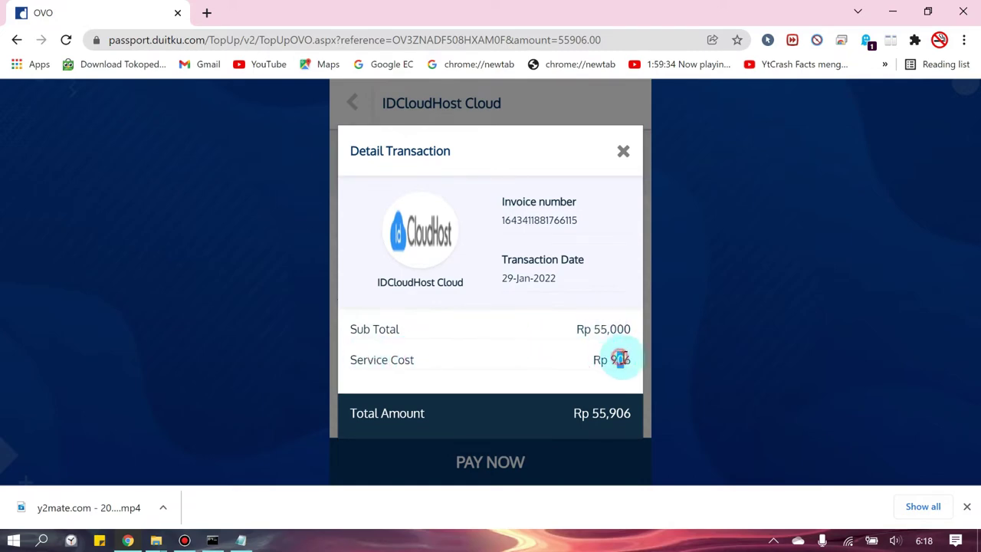
{"action": "left_click", "coordinate": [622, 154]}
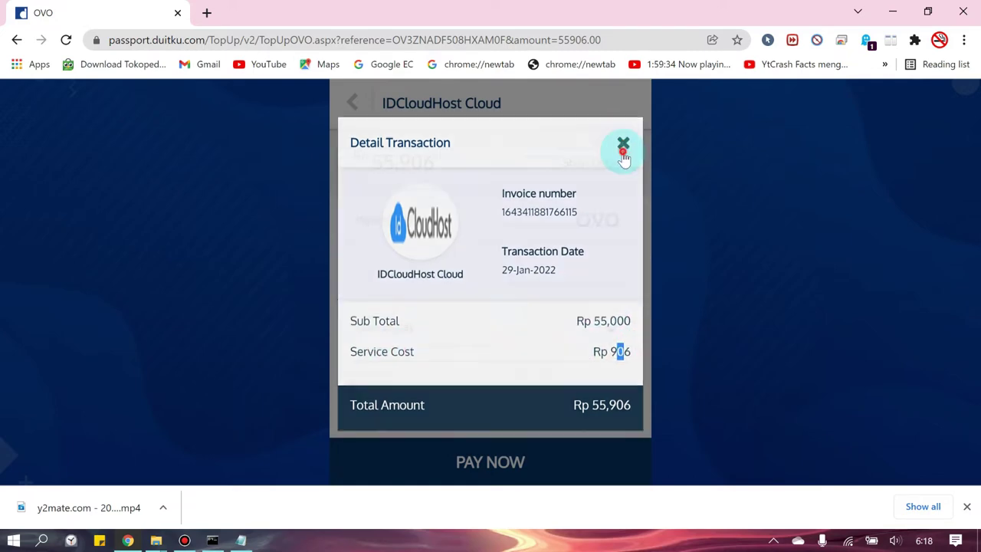
- Expand 'How to pay' and the OVO row to read the numbered payment steps
{"action": "scroll", "coordinate": [319, 305], "scroll_direction": "down", "scroll_amount": 1}
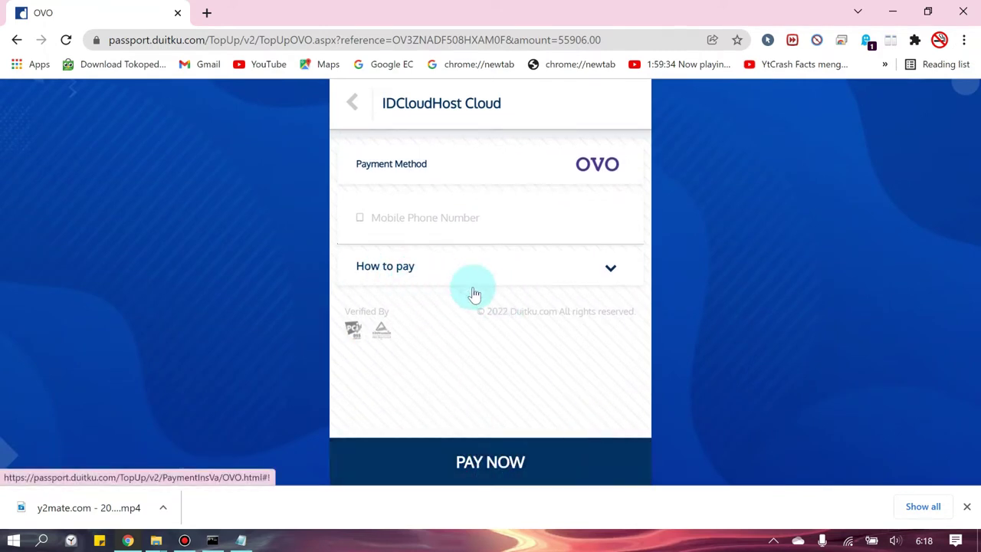
{"action": "left_click", "coordinate": [611, 270]}
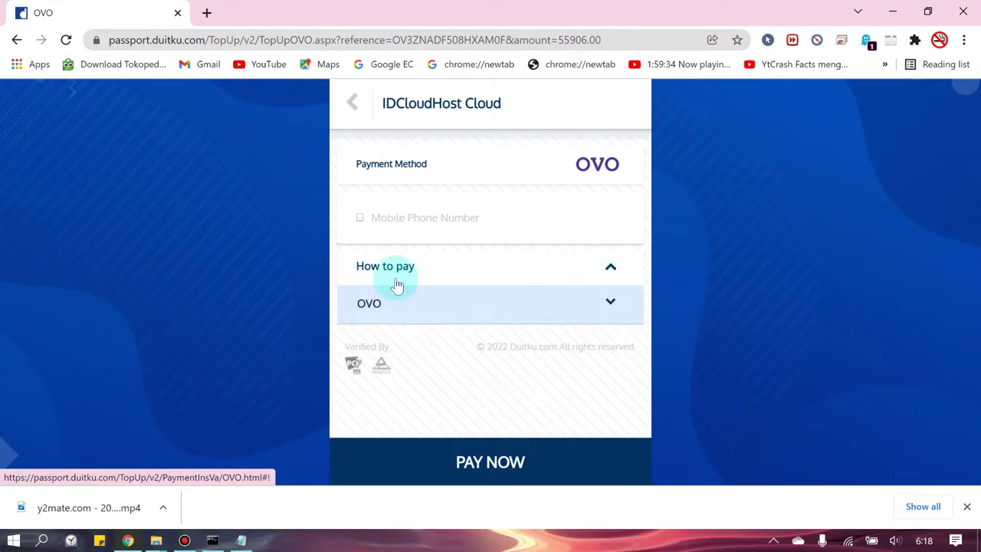
{"action": "left_click", "coordinate": [607, 303]}
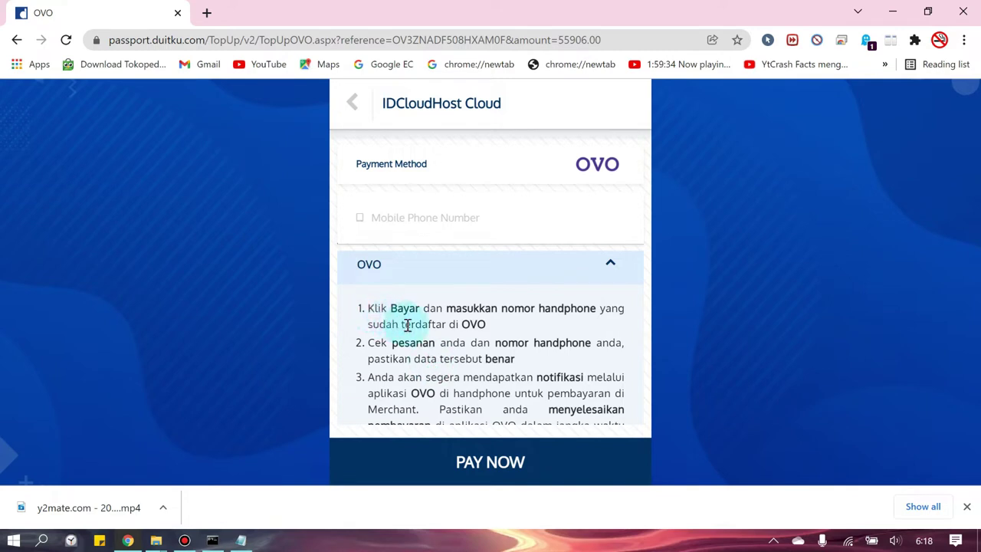
{"action": "scroll", "coordinate": [407, 323], "scroll_direction": "down", "scroll_amount": 1}
{"action": "scroll", "coordinate": [407, 324], "scroll_direction": "up", "scroll_amount": 1}
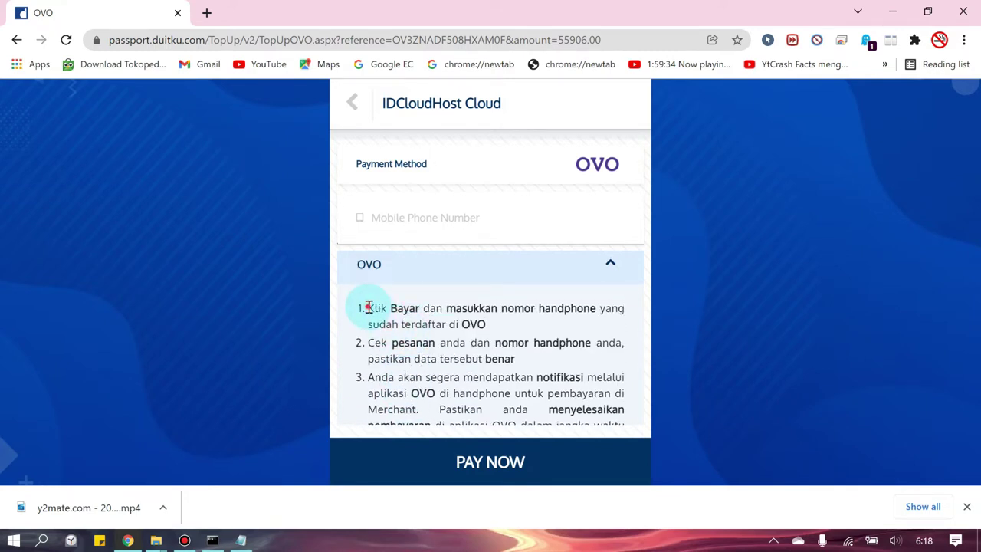
{"action": "left_click_drag", "start_coordinate": [368, 307], "coordinate": [555, 429]}
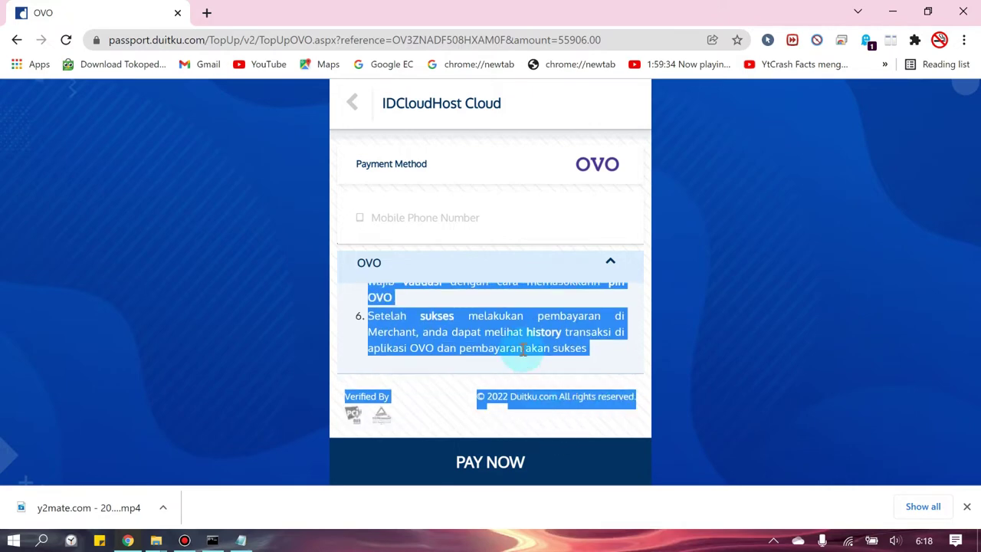
{"action": "left_click", "coordinate": [524, 350]}
{"action": "scroll", "coordinate": [524, 344], "scroll_direction": "up", "scroll_amount": 5}
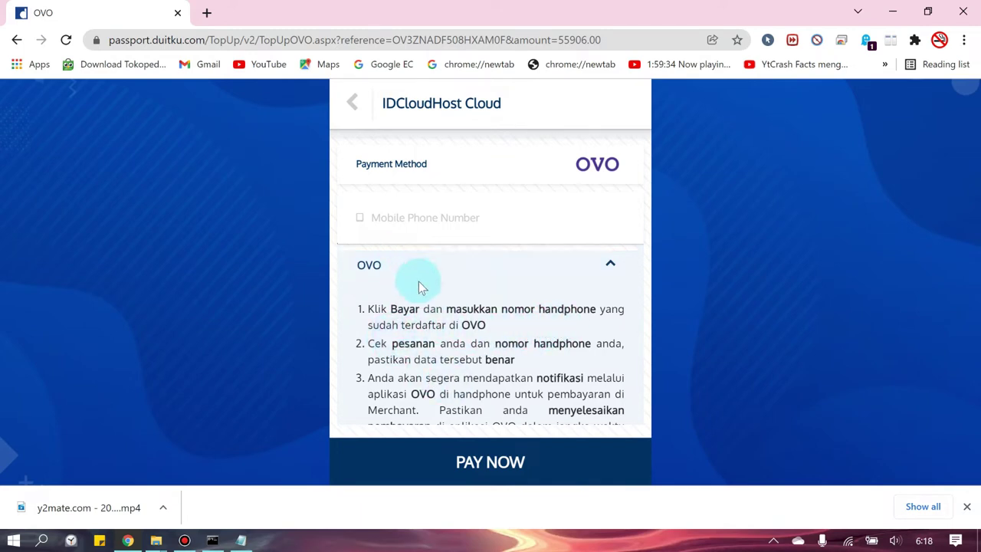
- Fill in the OVO-registered mobile phone number
{"action": "scroll", "coordinate": [418, 281], "scroll_direction": "up", "scroll_amount": 1}
{"action": "left_click", "coordinate": [422, 215]}
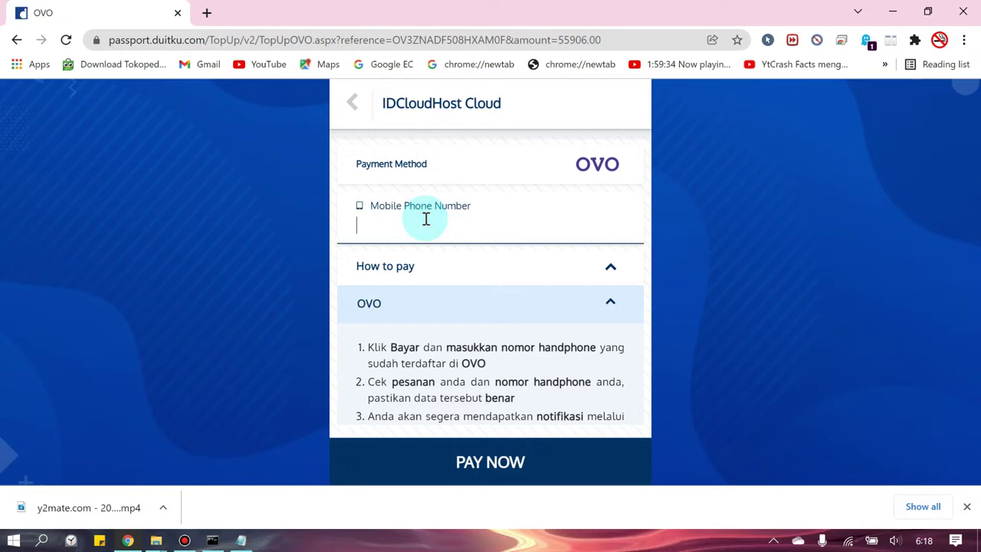
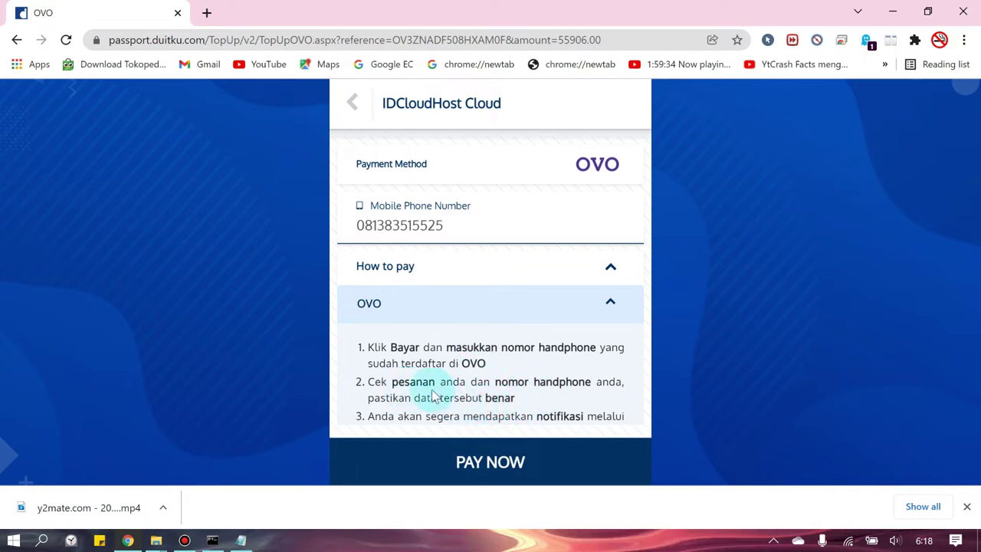
- Submit the OVO payment with PAY NOW, starting the 60-second approval countdown
{"action": "scroll", "coordinate": [485, 243], "scroll_direction": "up", "scroll_amount": 1}
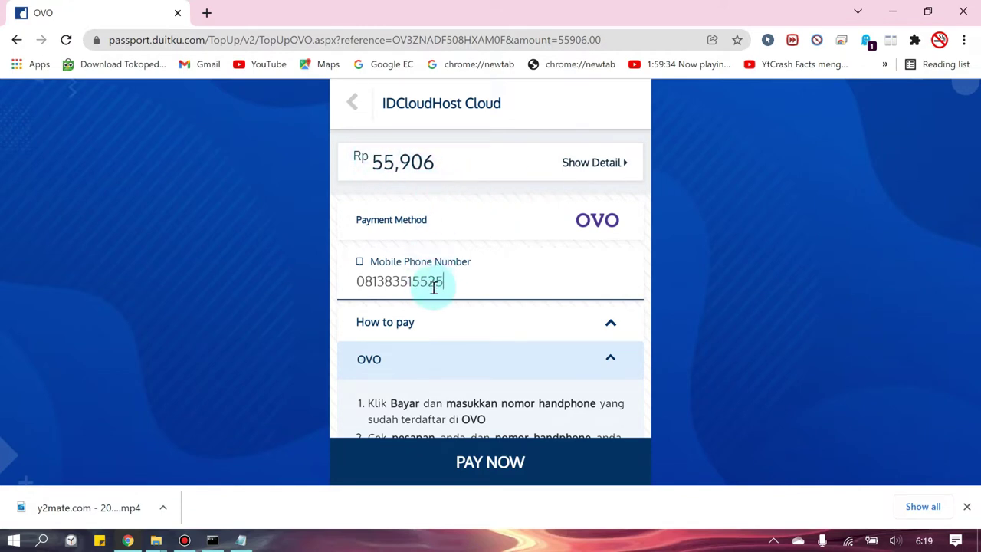
{"action": "scroll", "coordinate": [490, 333], "scroll_direction": "down", "scroll_amount": 3}
{"action": "scroll", "coordinate": [474, 366], "scroll_direction": "up", "scroll_amount": 3}
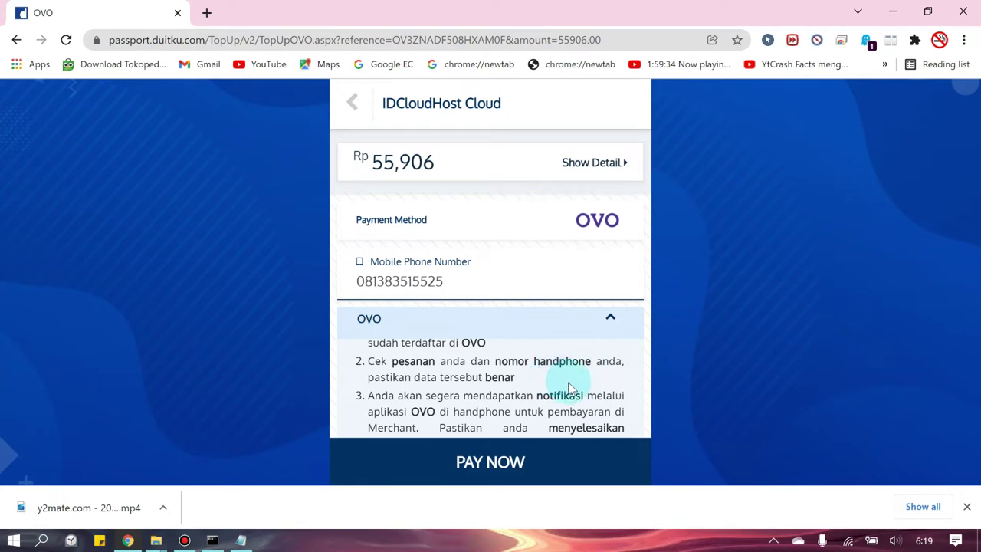
{"action": "scroll", "coordinate": [568, 381], "scroll_direction": "down", "scroll_amount": 1}
{"action": "scroll", "coordinate": [565, 383], "scroll_direction": "up", "scroll_amount": 1}
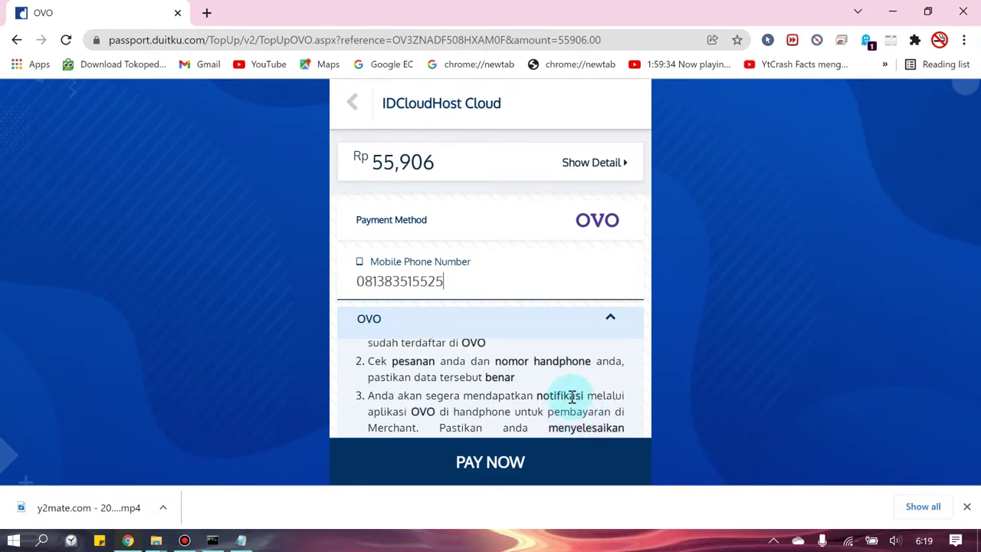
{"action": "scroll", "coordinate": [567, 395], "scroll_direction": "down", "scroll_amount": 1}
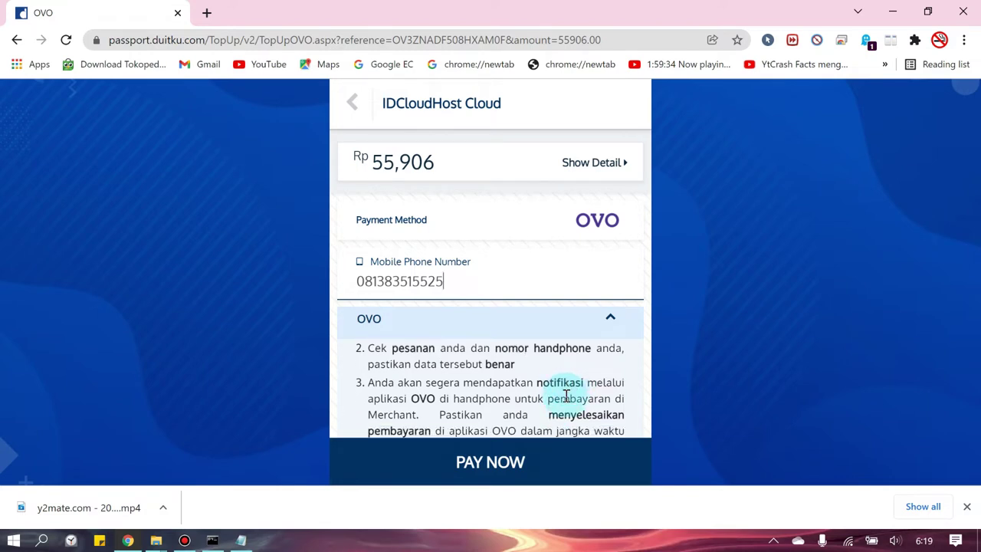
{"action": "scroll", "coordinate": [566, 394], "scroll_direction": "down", "scroll_amount": 1}
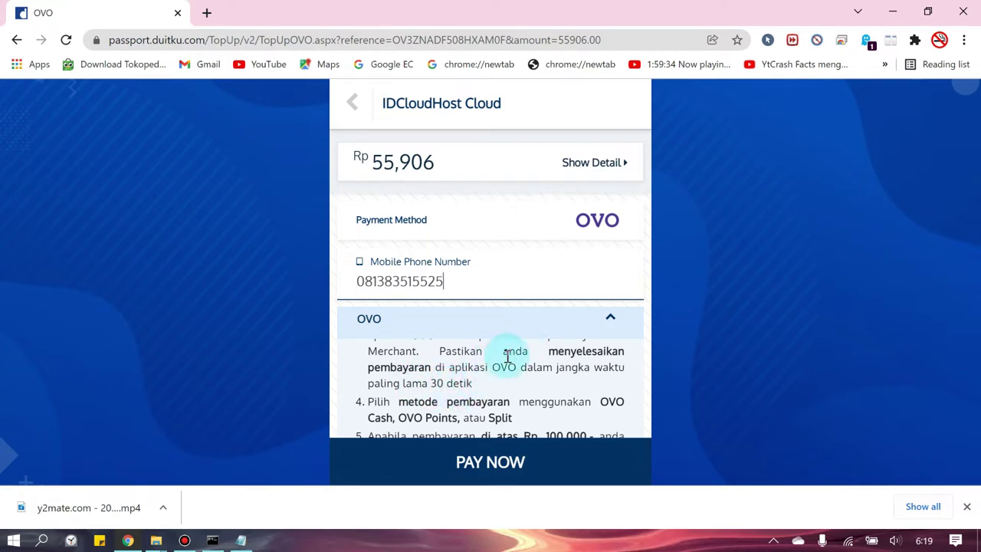
{"action": "scroll", "coordinate": [519, 402], "scroll_direction": "down", "scroll_amount": 1}
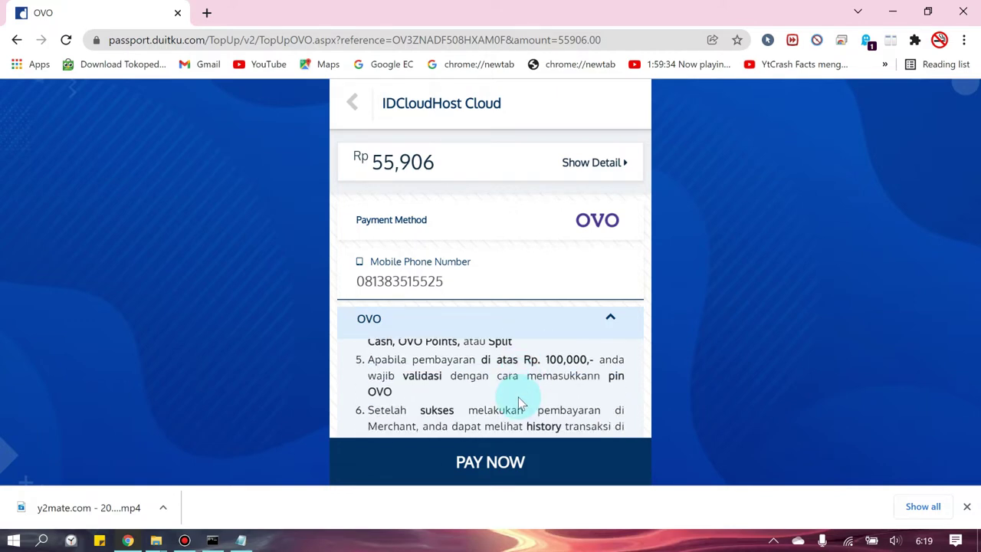
{"action": "scroll", "coordinate": [517, 383], "scroll_direction": "up", "scroll_amount": 1}
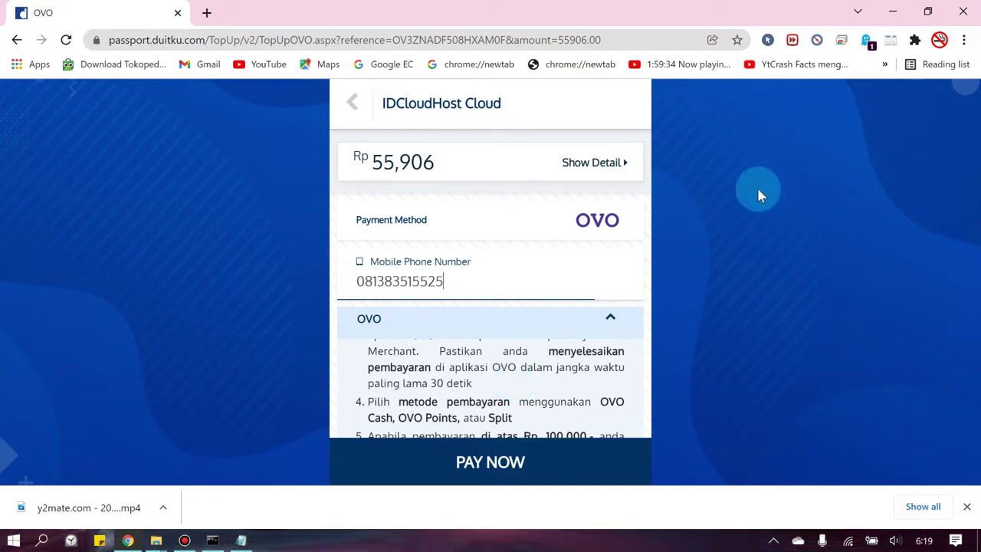
{"action": "left_click", "coordinate": [476, 470]}
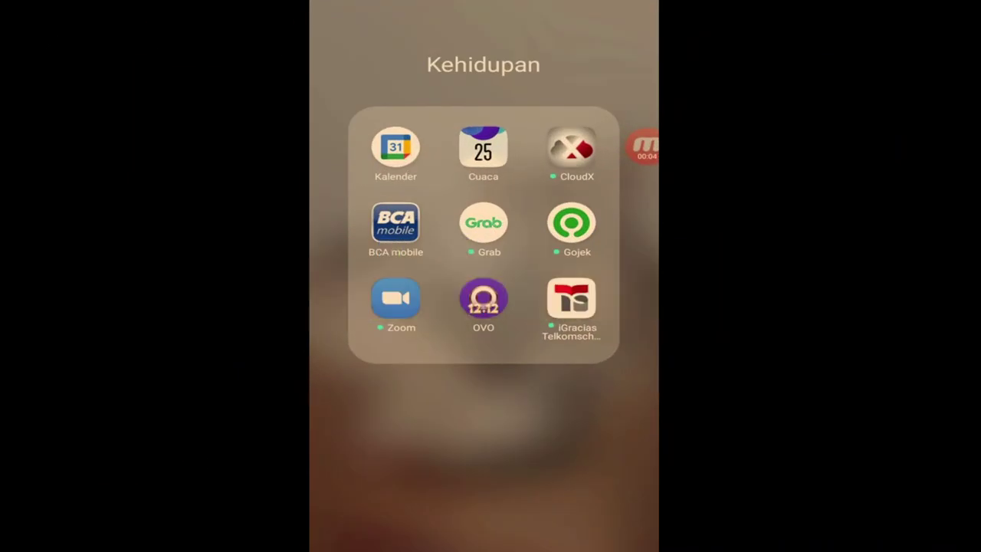
- Launch OVO on the phone and enter the security code to approve the payment
{"action": "left_click", "coordinate": [483, 298]}
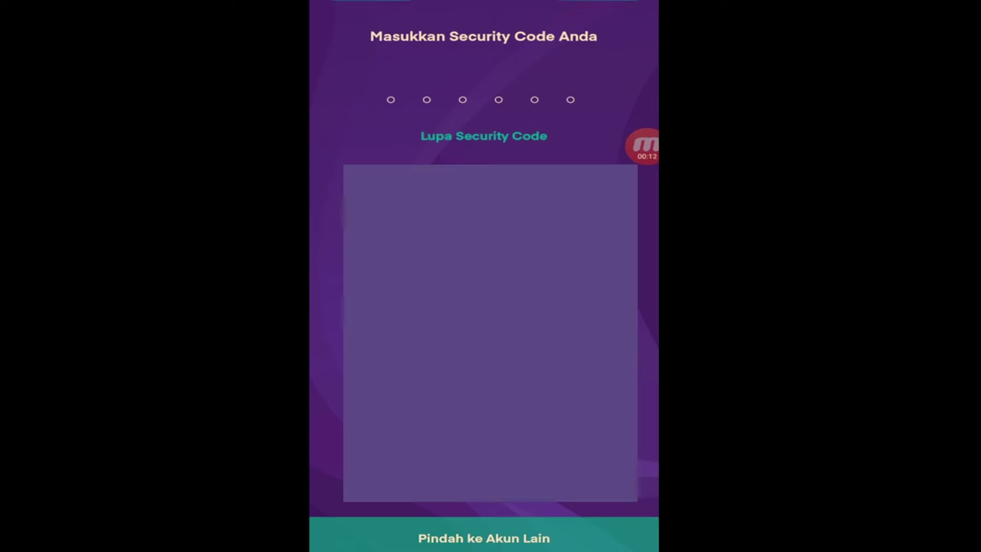
{"action": "type", "text": "000"}
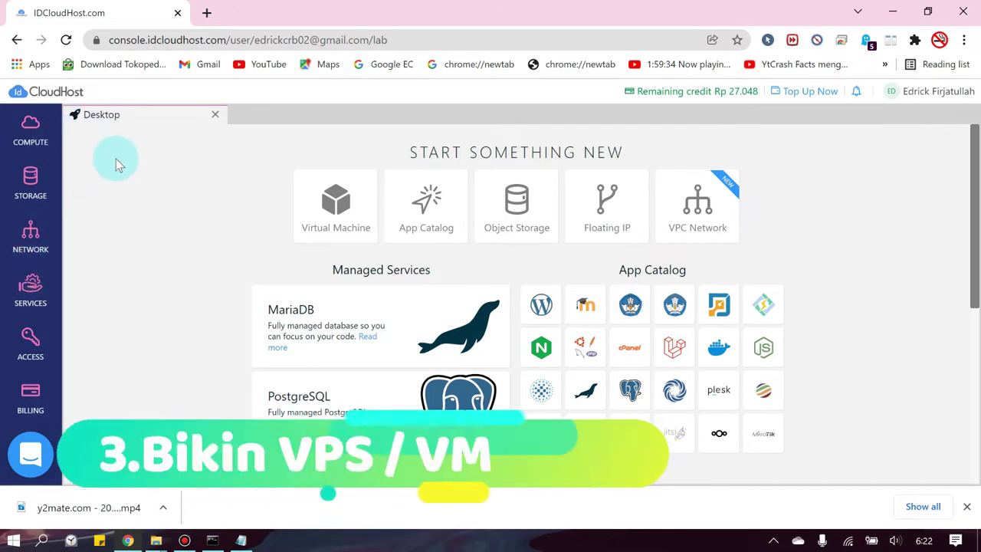
- Start a new Compute resource, defaulting to an Ubuntu 21.04 virtual machine
{"action": "left_click", "coordinate": [29, 139]}
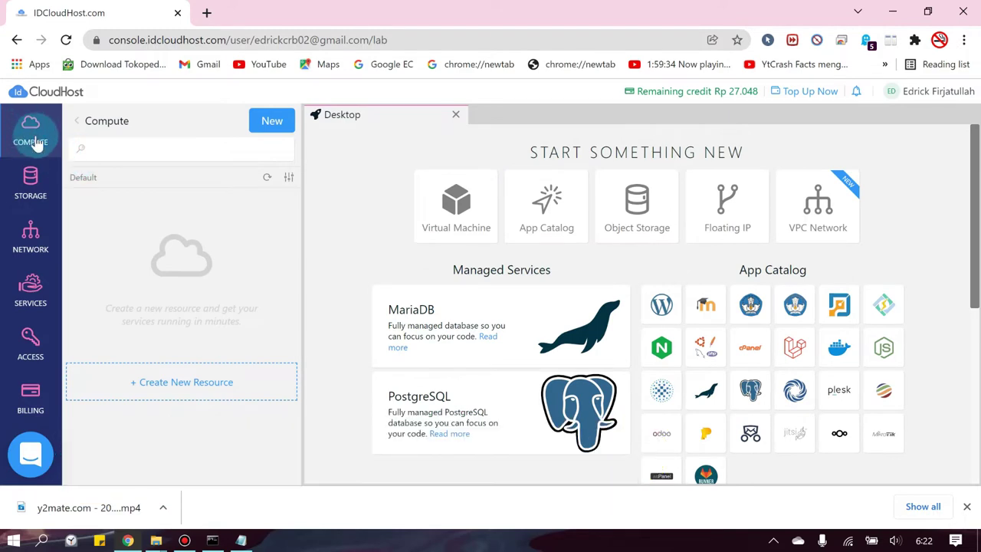
{"action": "left_click", "coordinate": [274, 127]}
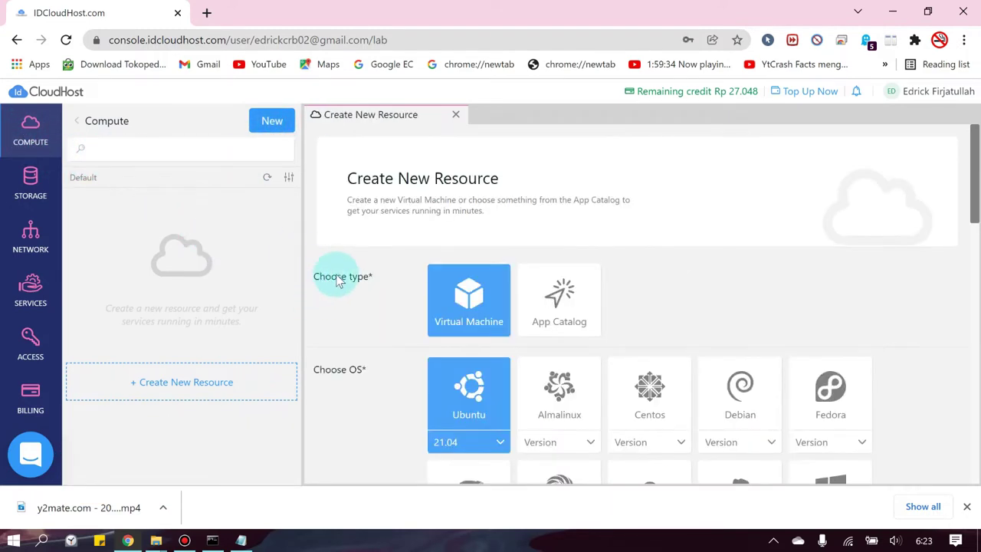
{"action": "scroll", "coordinate": [330, 281], "scroll_direction": "down", "scroll_amount": 2}
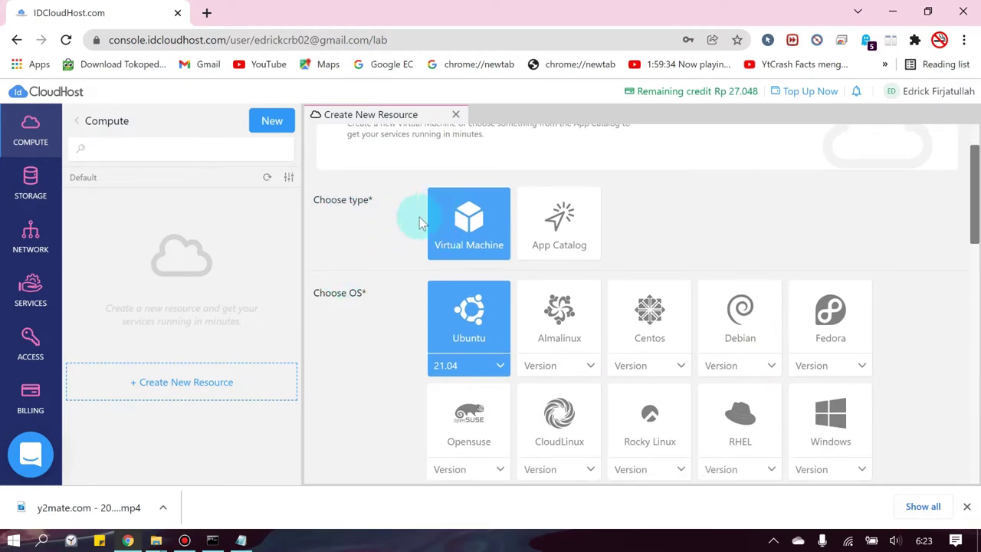
{"action": "scroll", "coordinate": [400, 230], "scroll_direction": "up", "scroll_amount": 2}
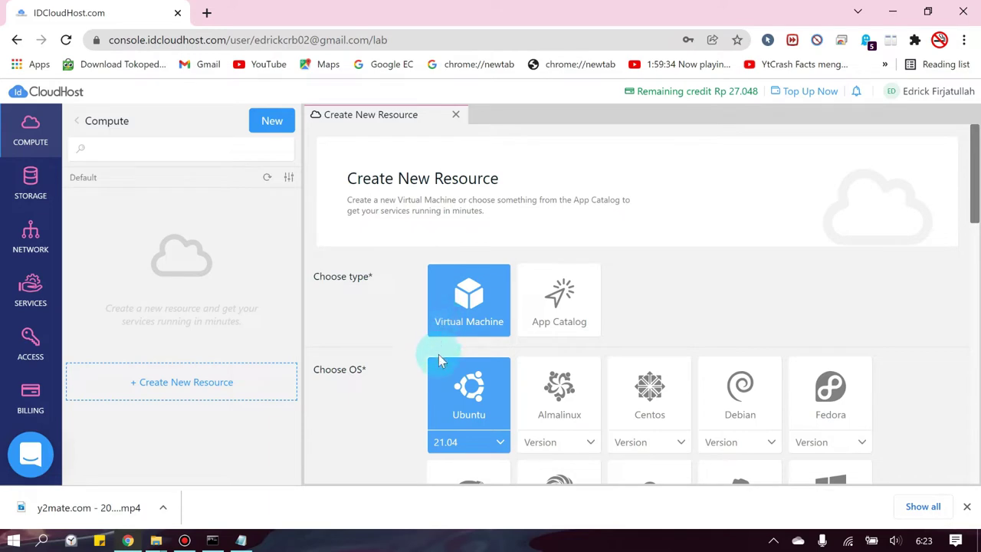
{"action": "scroll", "coordinate": [469, 406], "scroll_direction": "down", "scroll_amount": 1}
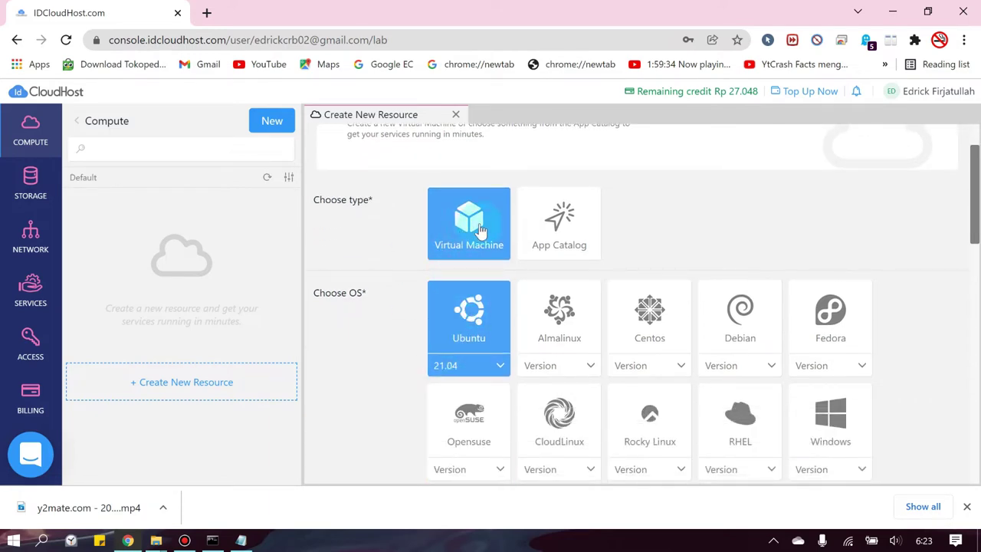
{"action": "scroll", "coordinate": [337, 361], "scroll_direction": "up", "scroll_amount": 1}
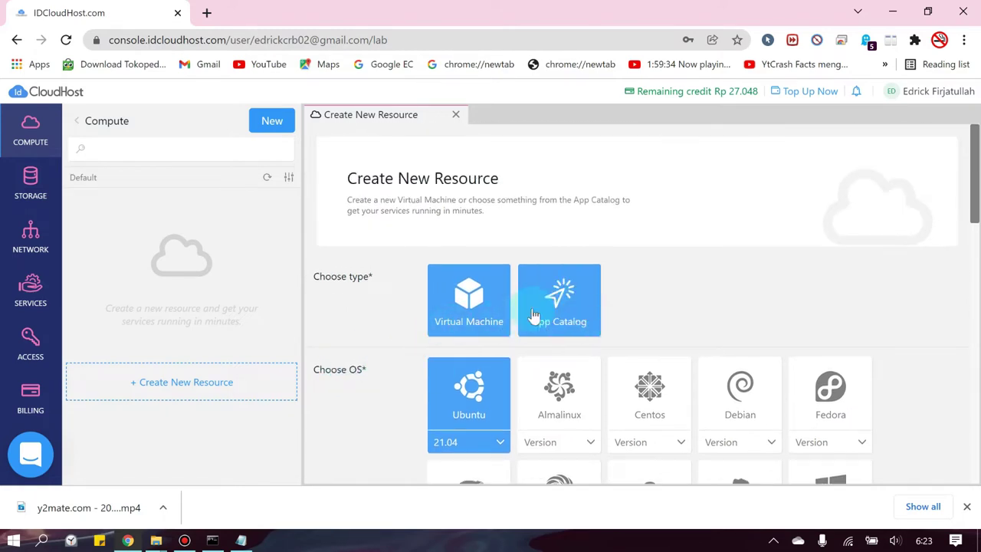
- Try App Catalog apps Moodle, Sister and Dapodik, settling on Moodle
{"action": "left_click", "coordinate": [565, 323]}
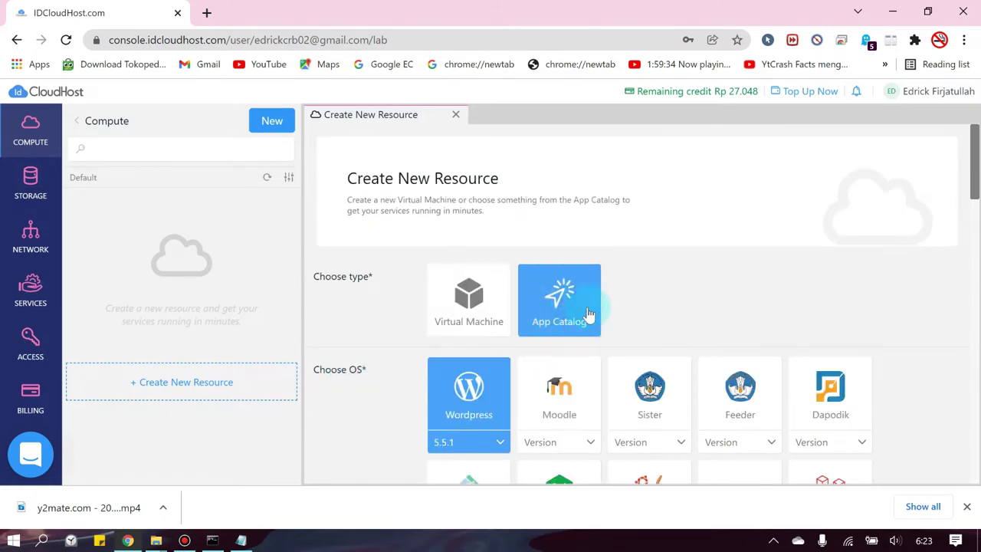
{"action": "scroll", "coordinate": [720, 286], "scroll_direction": "down", "scroll_amount": 1}
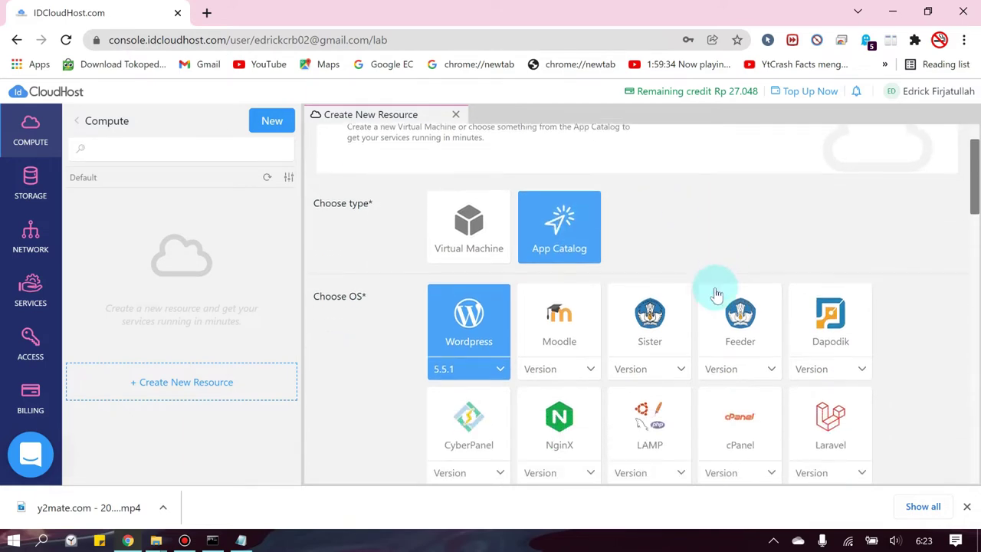
{"action": "left_click", "coordinate": [537, 326]}
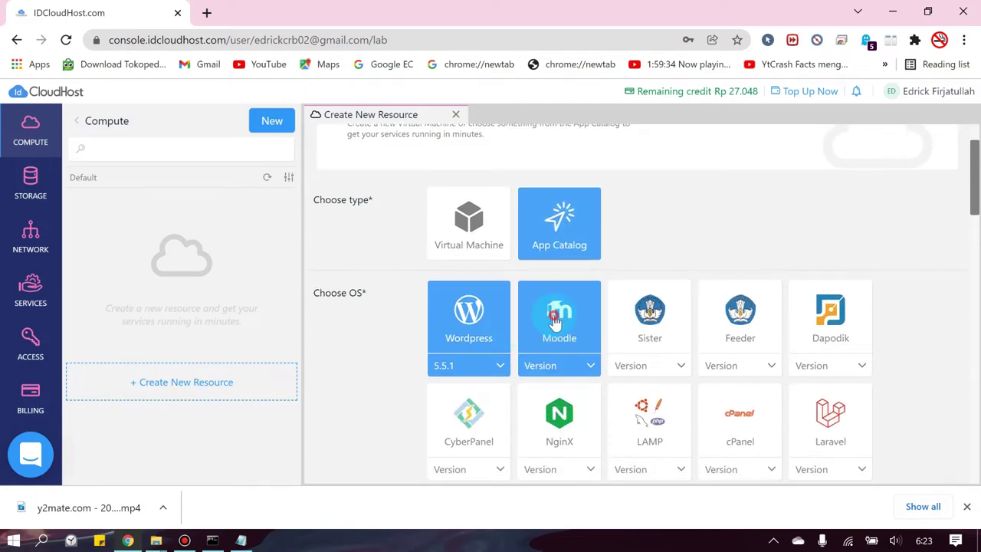
{"action": "left_click", "coordinate": [671, 328]}
{"action": "left_click", "coordinate": [724, 313]}
{"action": "left_click", "coordinate": [838, 309]}
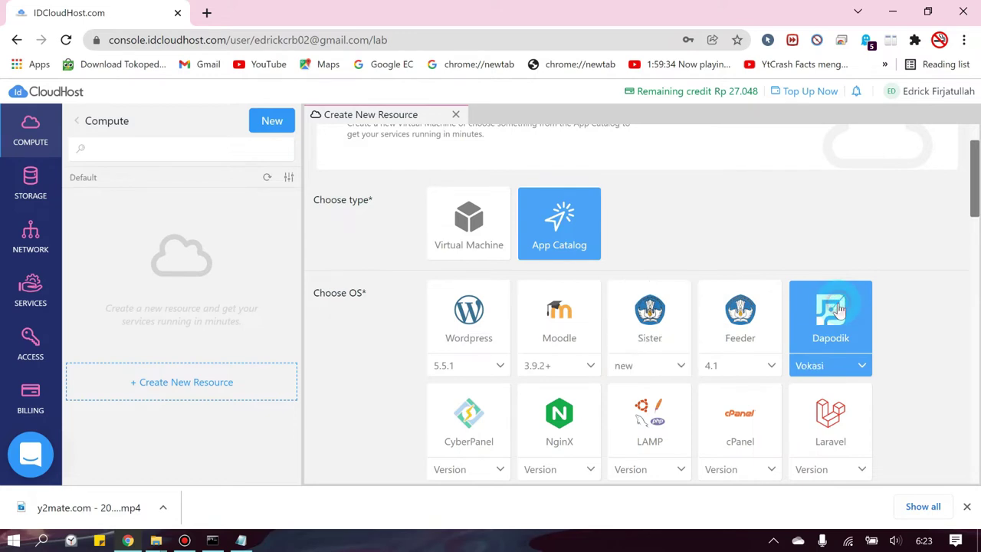
{"action": "scroll", "coordinate": [587, 287], "scroll_direction": "down", "scroll_amount": 3}
{"action": "scroll", "coordinate": [613, 283], "scroll_direction": "up", "scroll_amount": 2}
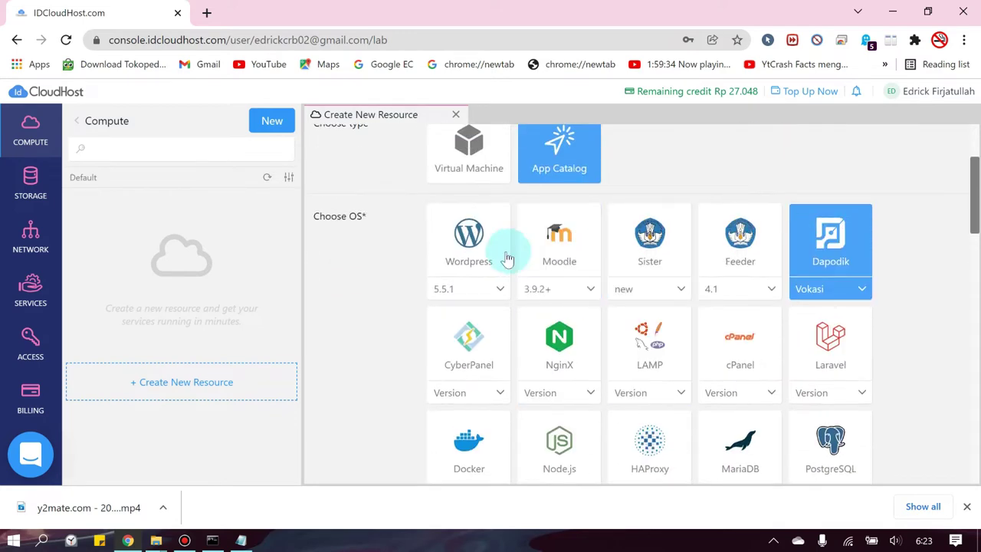
{"action": "left_click", "coordinate": [558, 243]}
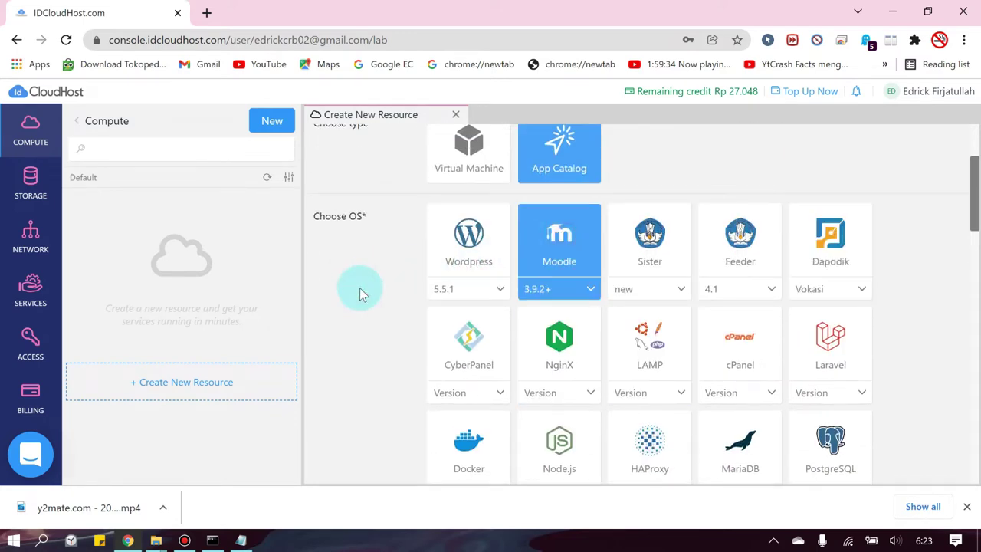
{"action": "scroll", "coordinate": [383, 323], "scroll_direction": "down", "scroll_amount": 10}
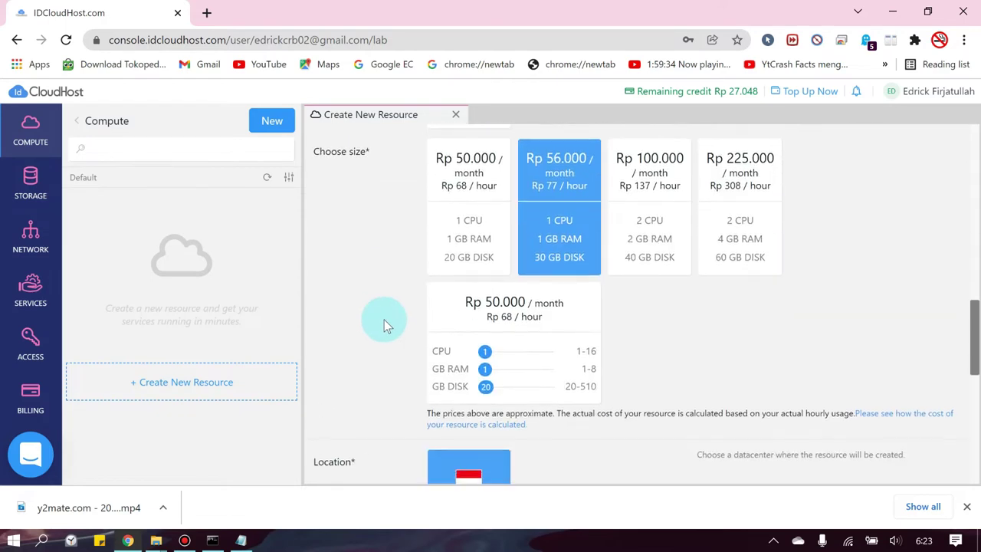
{"action": "scroll", "coordinate": [414, 264], "scroll_direction": "up", "scroll_amount": 1}
- Try the Rp 50.000, Rp 56.000 and Rp 225.000 size plans
{"action": "left_click", "coordinate": [458, 297]}
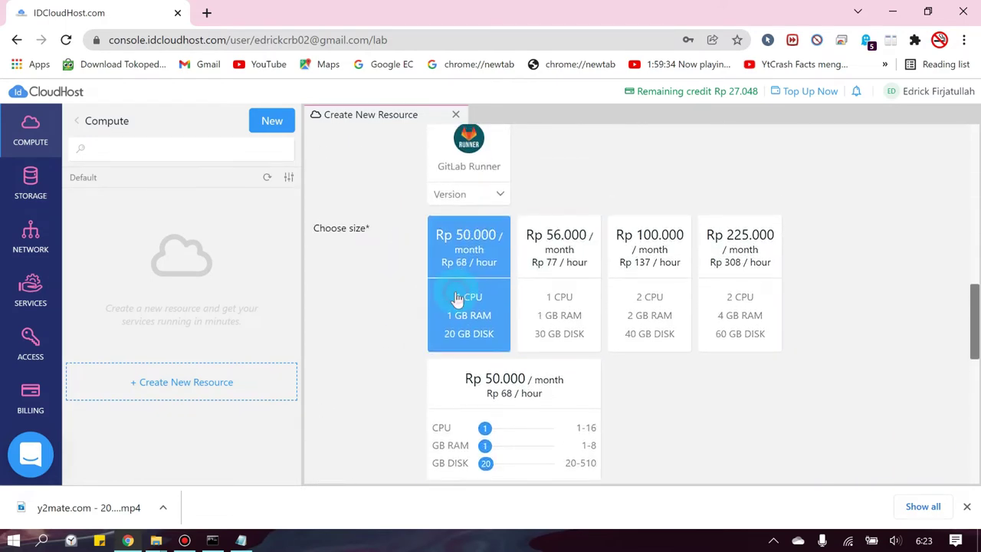
{"action": "left_click", "coordinate": [557, 305]}
{"action": "left_click", "coordinate": [748, 285]}
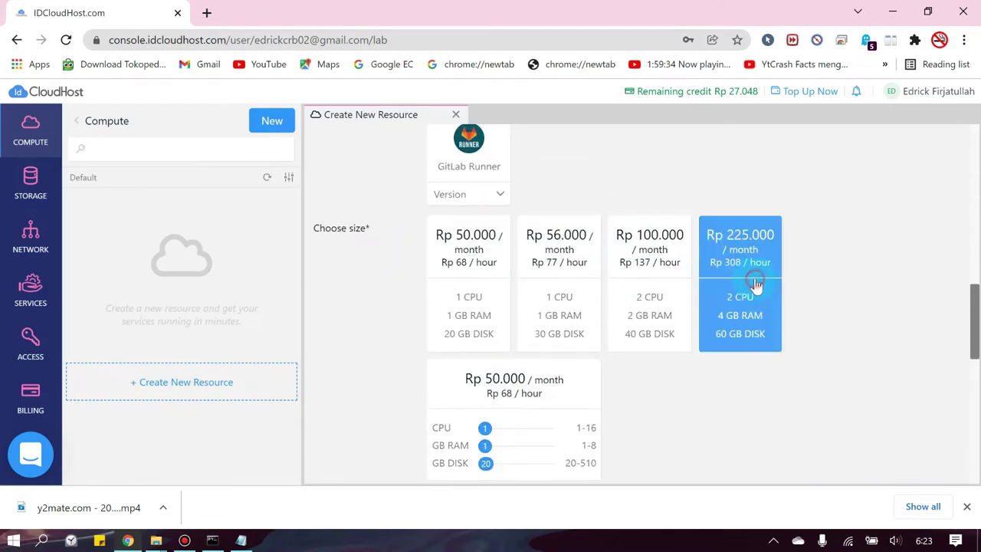
{"action": "scroll", "coordinate": [824, 292], "scroll_direction": "down", "scroll_amount": 3}
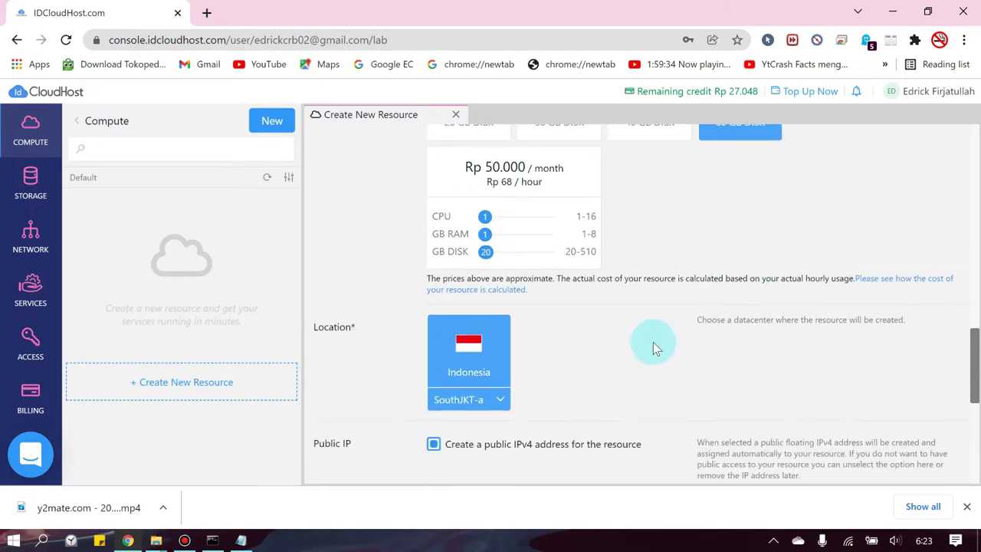
{"action": "scroll", "coordinate": [515, 313], "scroll_direction": "up", "scroll_amount": 1}
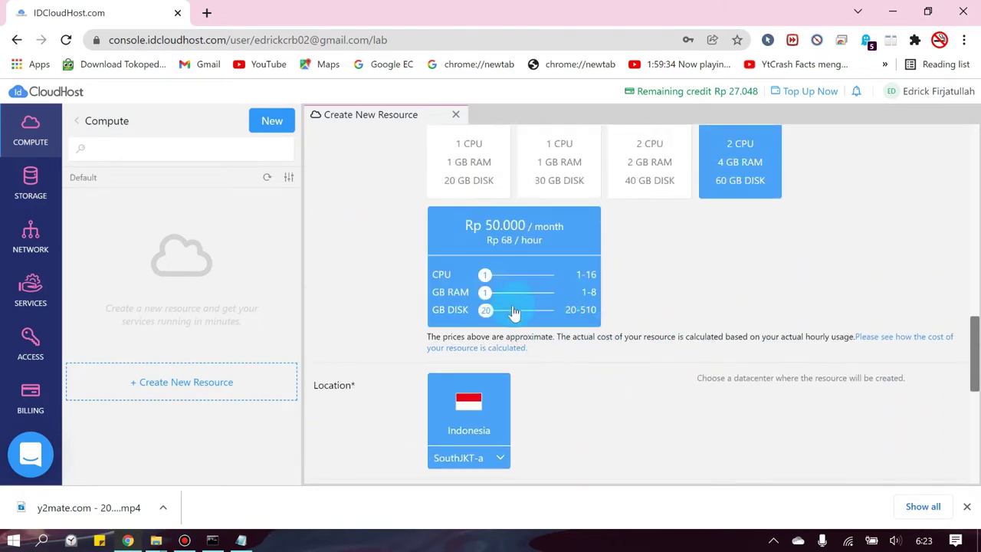
- Set the custom size to 16 CPUs, 64 GB RAM and 510 GB disk
{"action": "left_click_drag", "start_coordinate": [488, 277], "coordinate": [550, 280]}
{"action": "left_click_drag", "start_coordinate": [484, 292], "coordinate": [540, 292]}
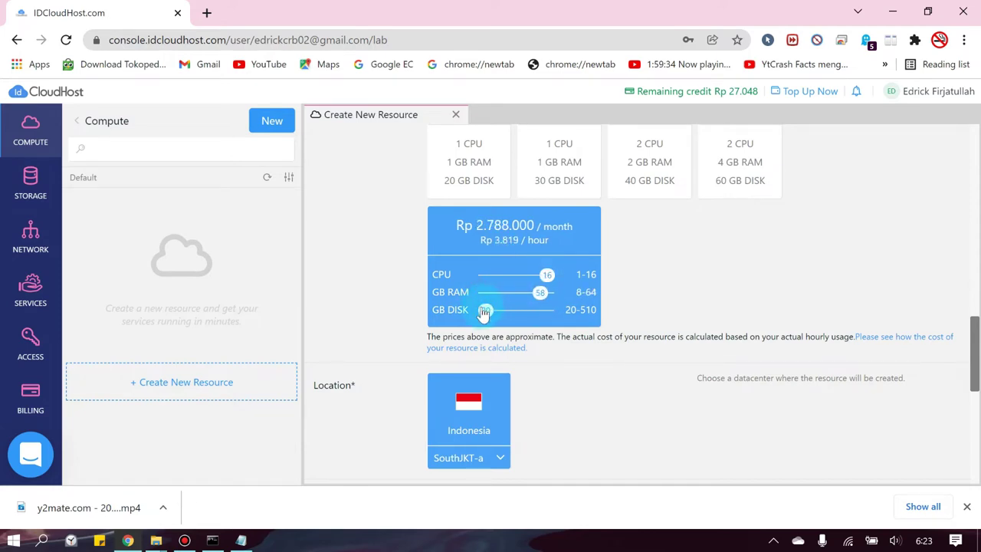
{"action": "left_click_drag", "start_coordinate": [486, 309], "coordinate": [602, 321]}
{"action": "left_click_drag", "start_coordinate": [541, 292], "coordinate": [579, 299]}
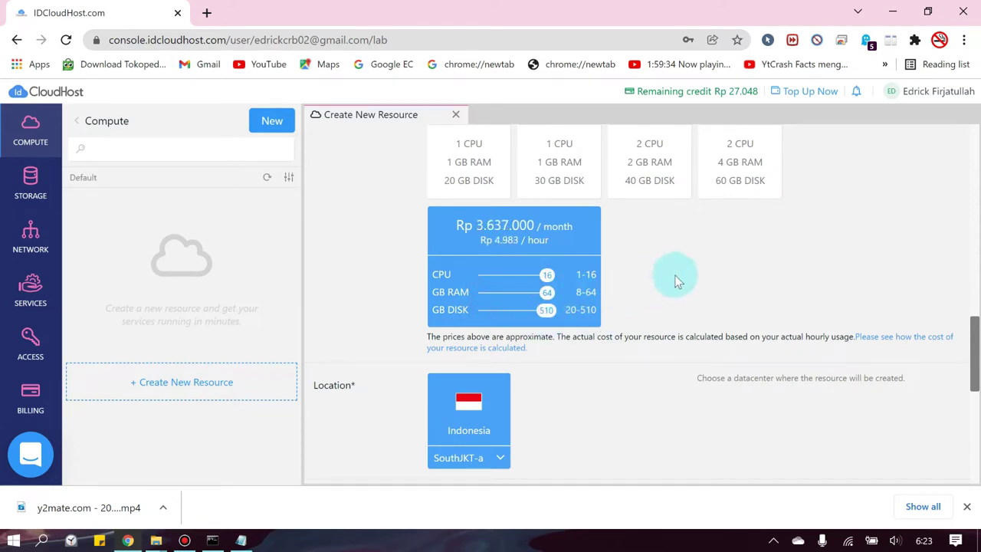
{"action": "scroll", "coordinate": [626, 354], "scroll_direction": "down", "scroll_amount": 5}
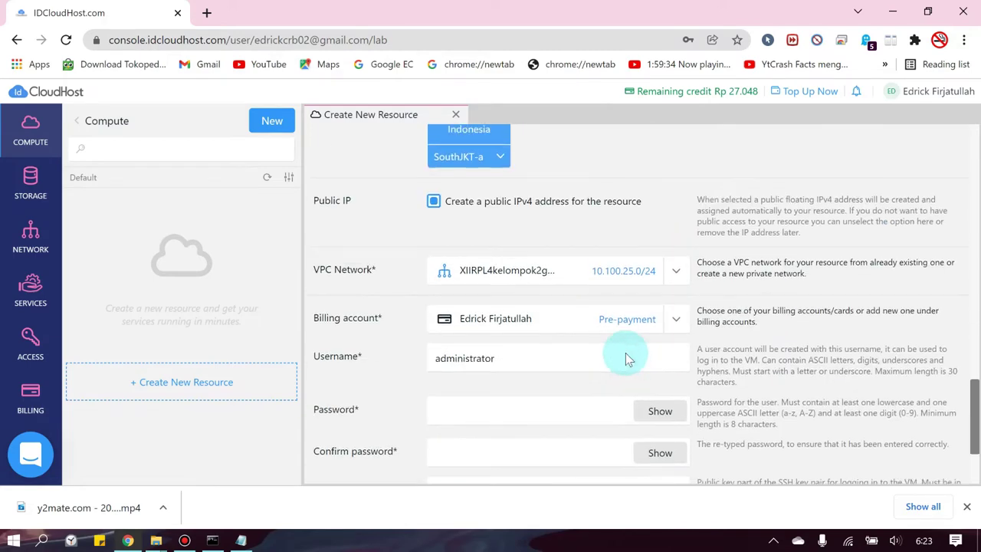
{"action": "scroll", "coordinate": [626, 353], "scroll_direction": "up", "scroll_amount": 15}
{"action": "scroll", "coordinate": [616, 354], "scroll_direction": "up", "scroll_amount": 3}
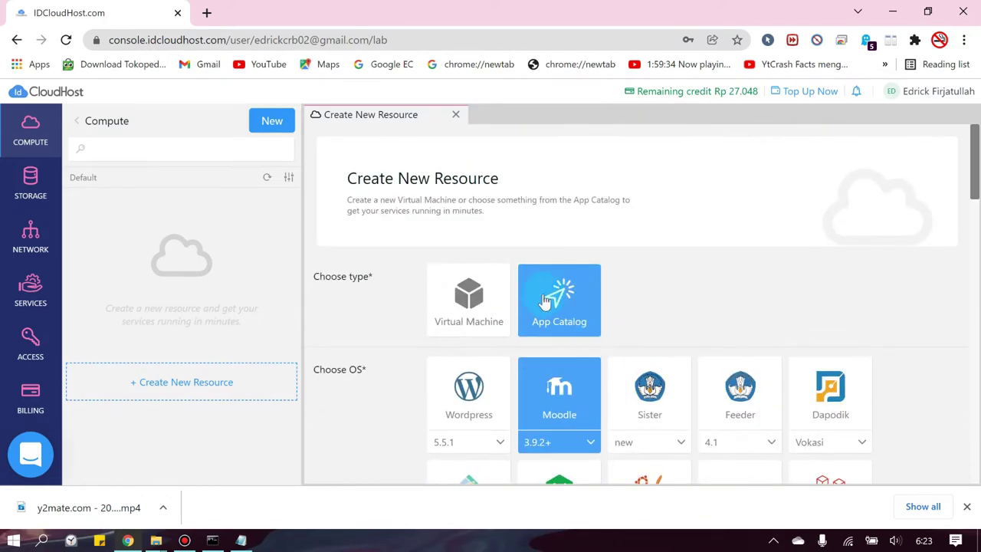
- Choose a virtual machine with Ubuntu 21.04 and the Rp 50.000, 1 CPU plan, then review the form
{"action": "left_click", "coordinate": [450, 311]}
{"action": "scroll", "coordinate": [409, 371], "scroll_direction": "down", "scroll_amount": 1}
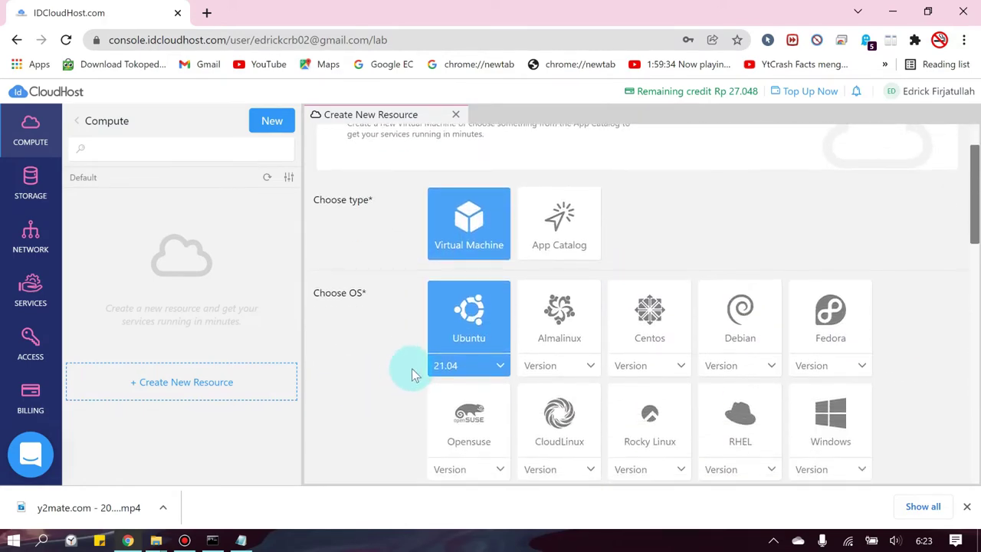
{"action": "left_click", "coordinate": [448, 365]}
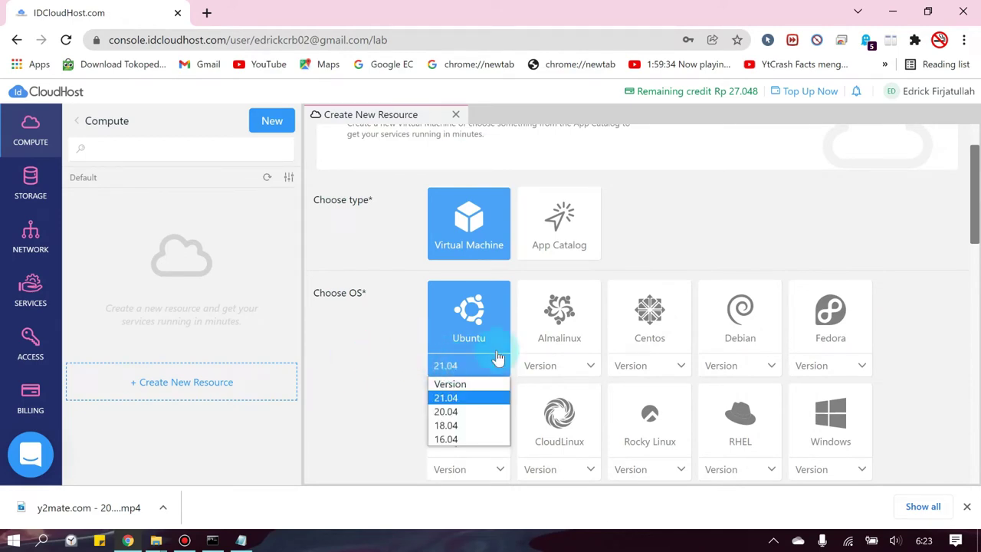
{"action": "left_click", "coordinate": [361, 348]}
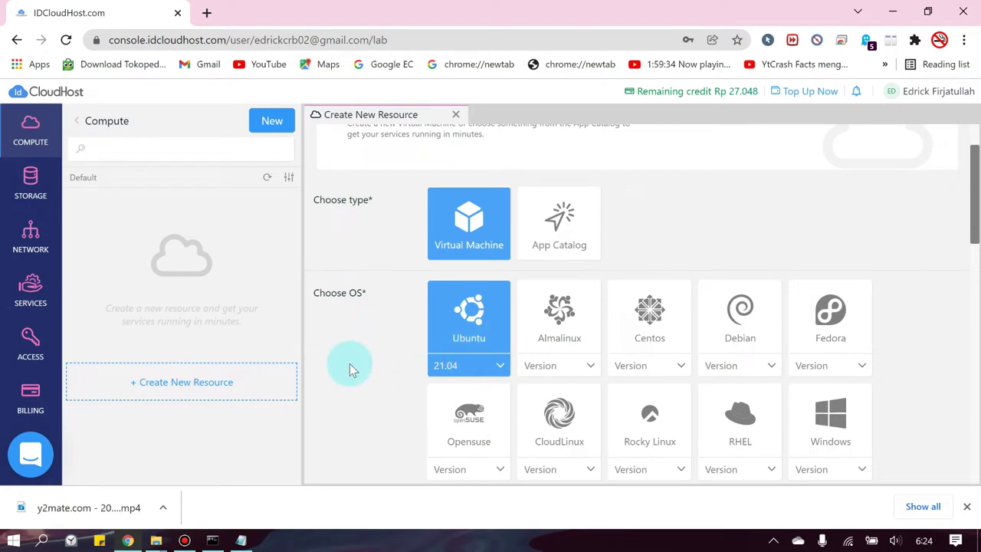
{"action": "scroll", "coordinate": [350, 363], "scroll_direction": "down", "scroll_amount": 2}
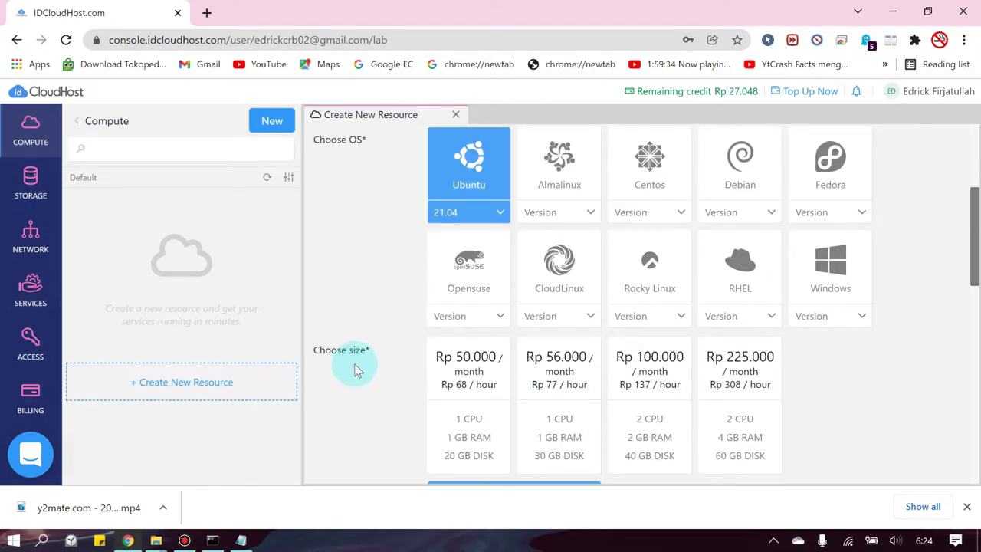
{"action": "scroll", "coordinate": [353, 334], "scroll_direction": "down", "scroll_amount": 1}
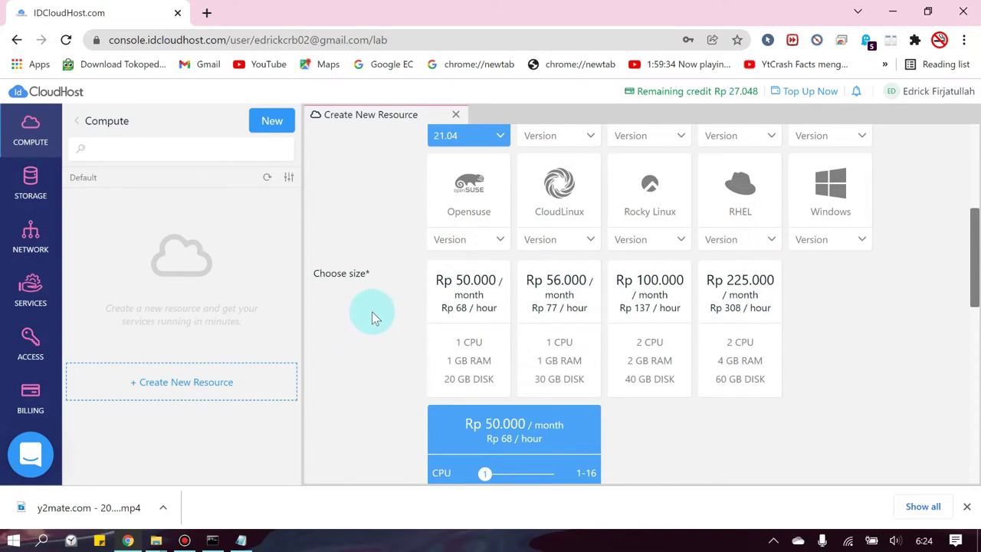
{"action": "left_click", "coordinate": [479, 291]}
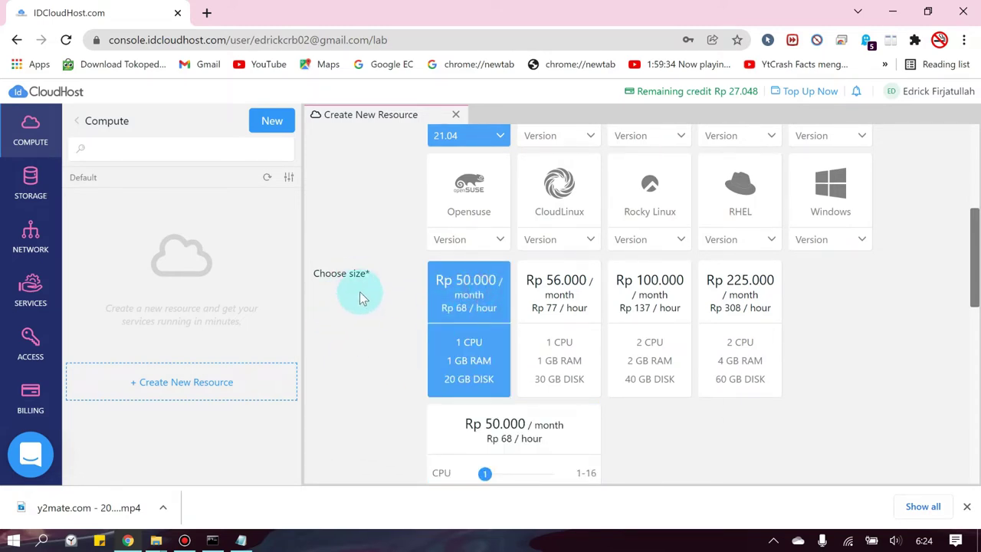
{"action": "scroll", "coordinate": [359, 297], "scroll_direction": "down", "scroll_amount": 2}
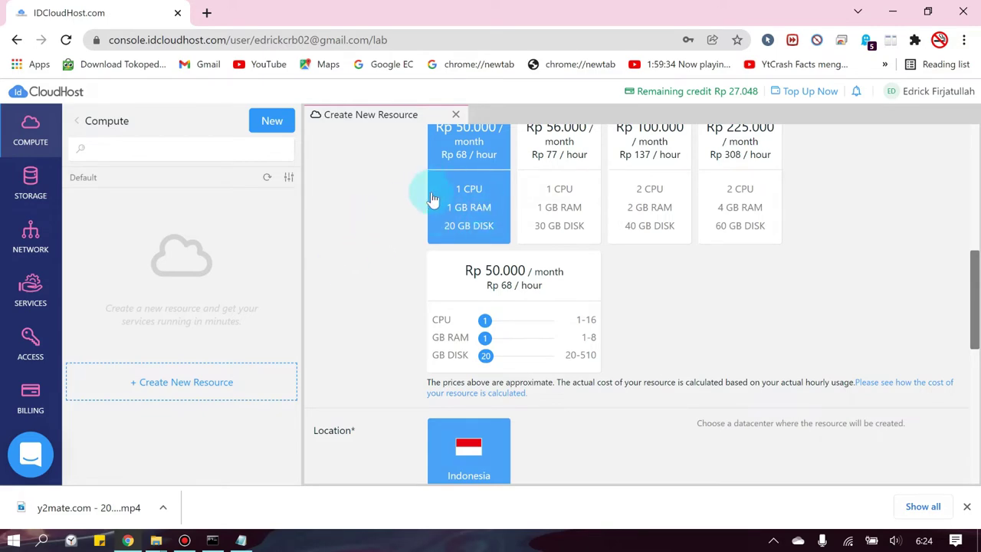
{"action": "scroll", "coordinate": [442, 201], "scroll_direction": "up", "scroll_amount": 6}
{"action": "scroll", "coordinate": [483, 245], "scroll_direction": "down", "scroll_amount": 7}
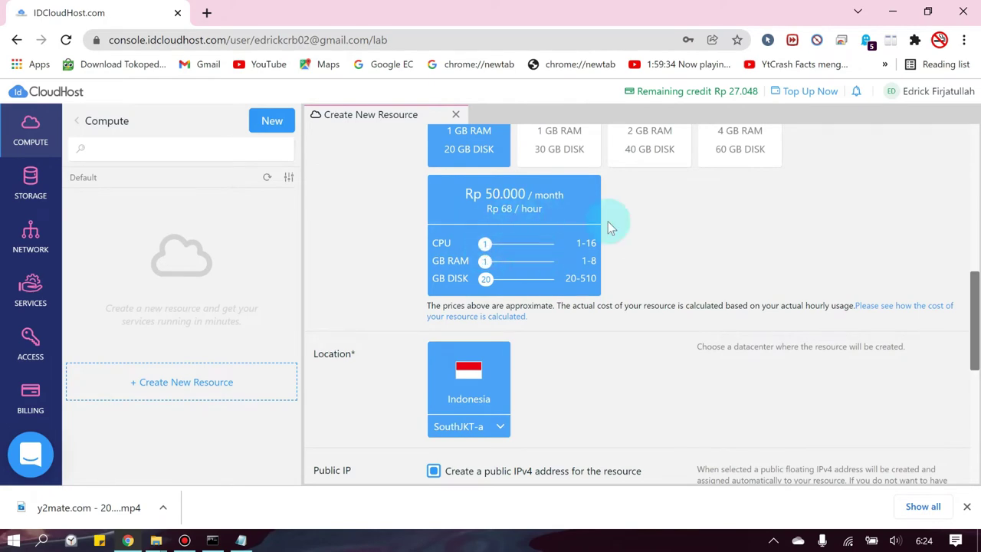
{"action": "scroll", "coordinate": [761, 296], "scroll_direction": "up", "scroll_amount": 2}
{"action": "scroll", "coordinate": [738, 318], "scroll_direction": "down", "scroll_amount": 4}
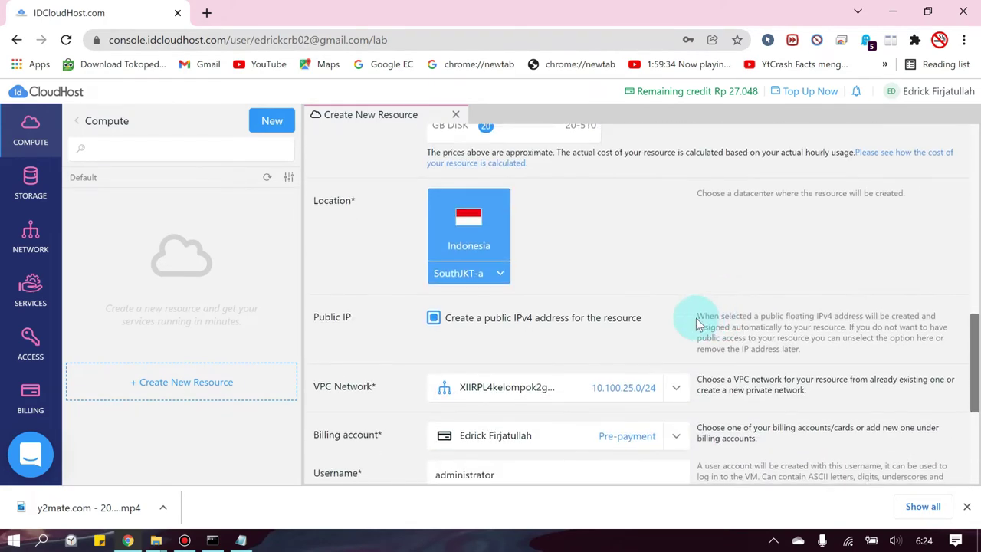
{"action": "scroll", "coordinate": [674, 318], "scroll_direction": "down", "scroll_amount": 2}
{"action": "scroll", "coordinate": [529, 295], "scroll_direction": "down", "scroll_amount": 1}
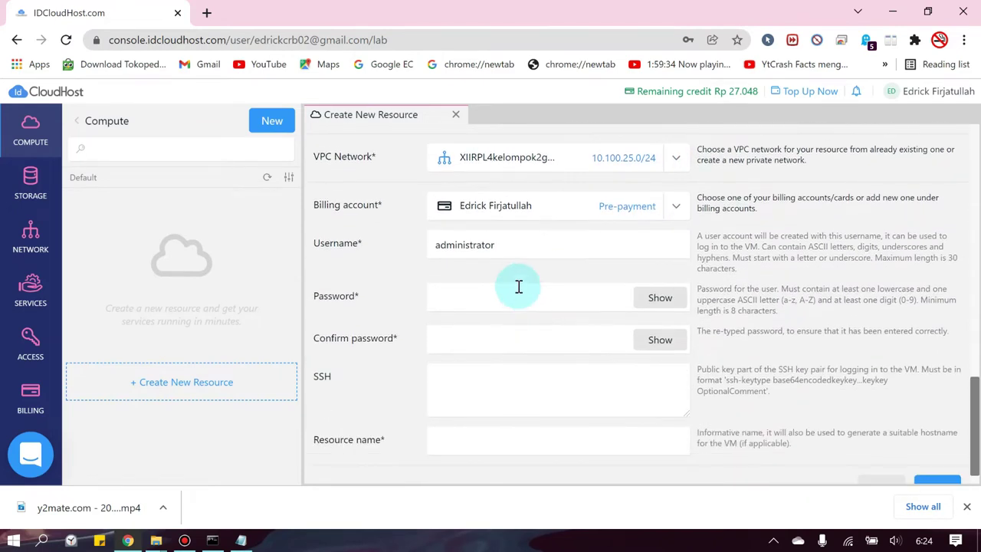
{"action": "scroll", "coordinate": [429, 307], "scroll_direction": "up", "scroll_amount": 1}
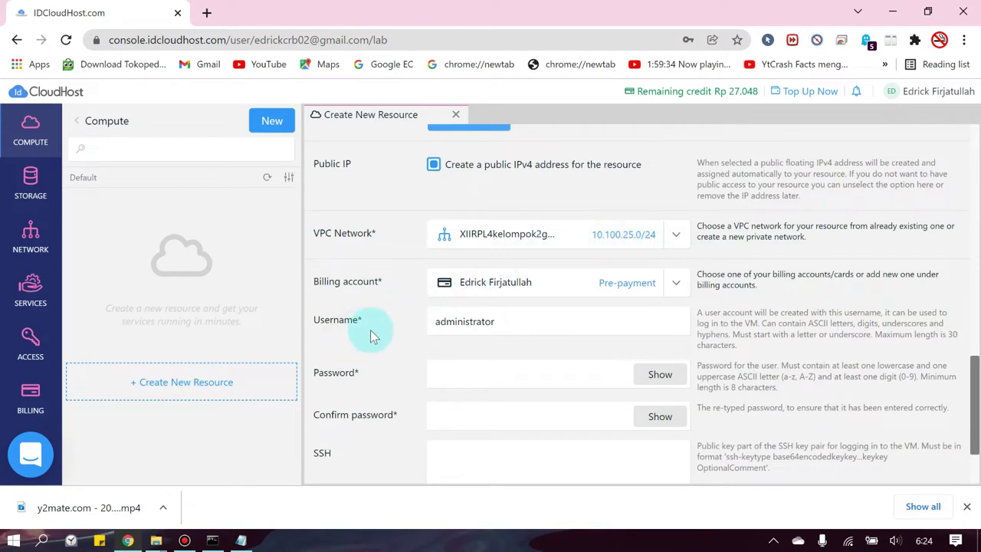
- Start a new network resource from the Network section
{"action": "left_click", "coordinate": [29, 234]}
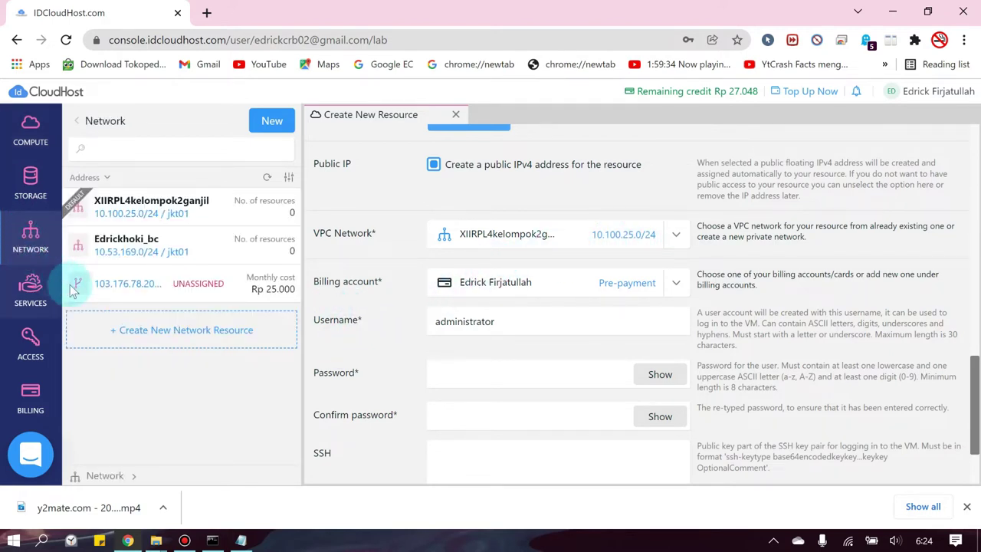
{"action": "left_click", "coordinate": [223, 337]}
{"action": "scroll", "coordinate": [378, 302], "scroll_direction": "down", "scroll_amount": 2}
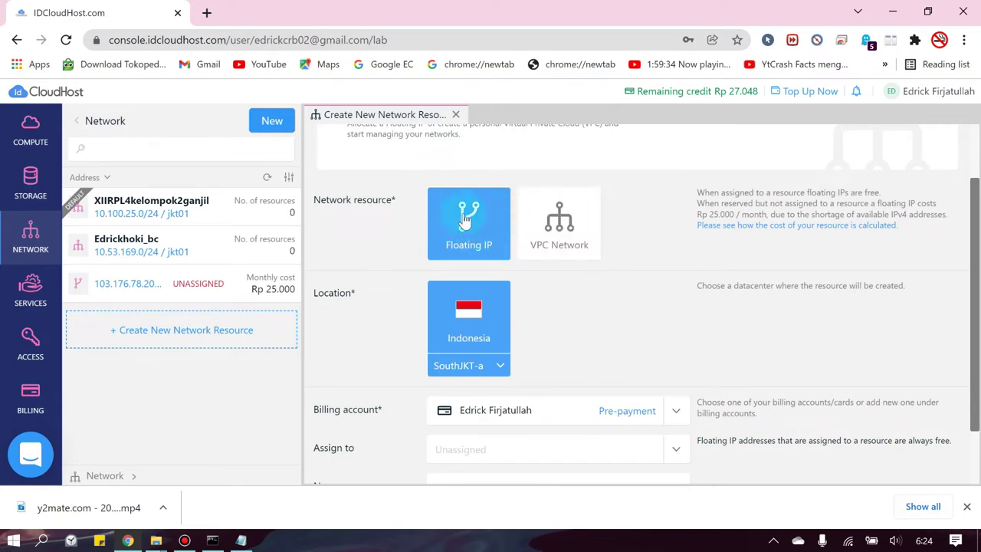
- Create a VPC network named 'Uji coba' (10.108.201.0/24)
{"action": "scroll", "coordinate": [648, 275], "scroll_direction": "down", "scroll_amount": 1}
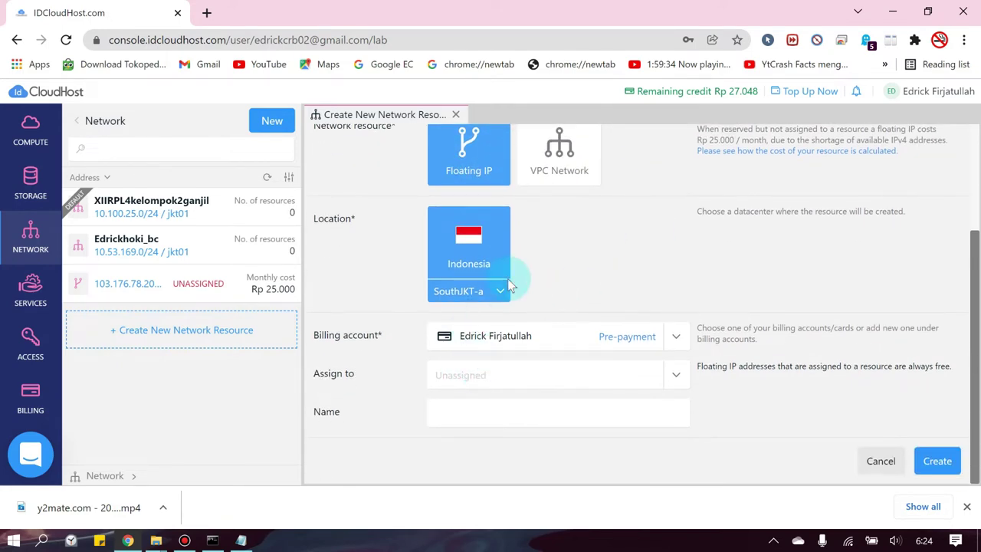
{"action": "left_click", "coordinate": [566, 148]}
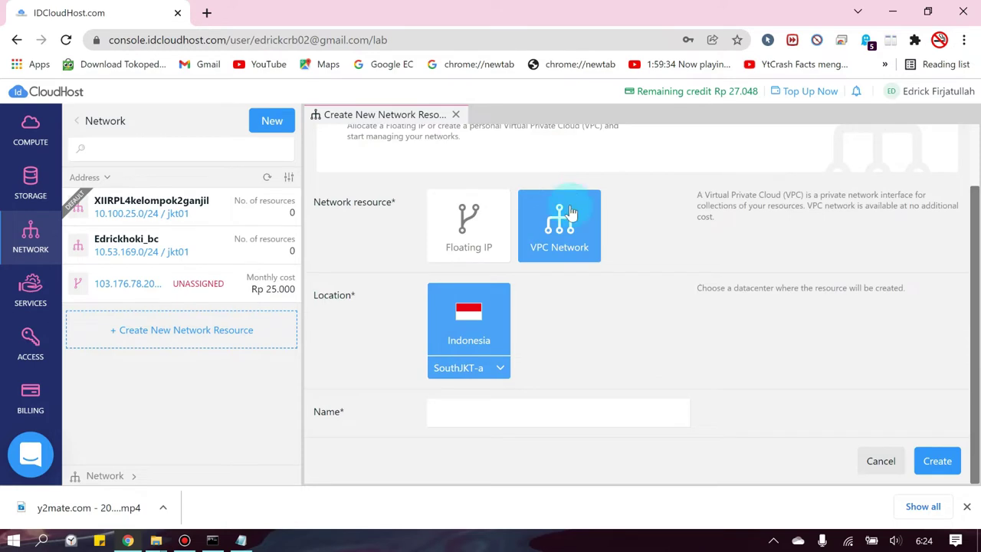
{"action": "left_click", "coordinate": [475, 417]}
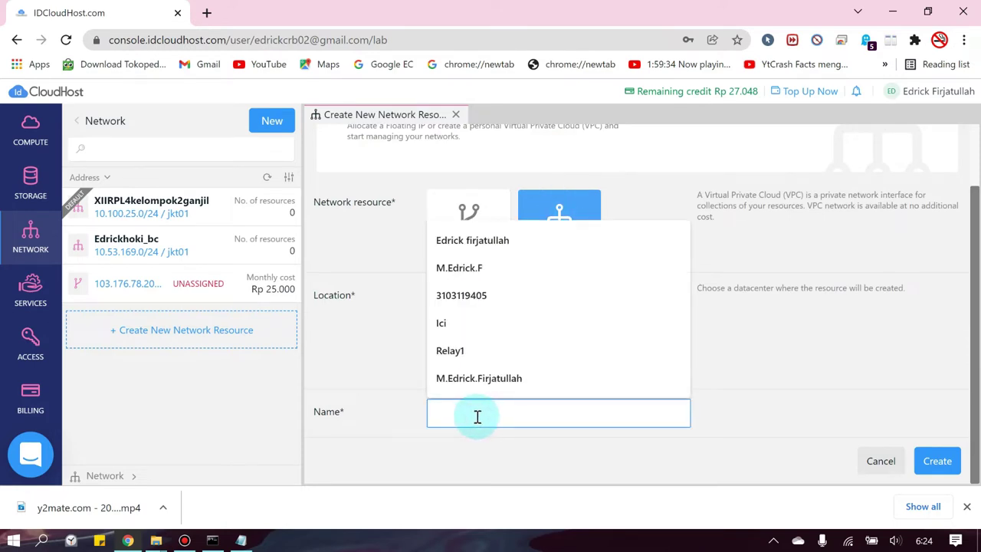
{"action": "type", "text": "Uji c"}
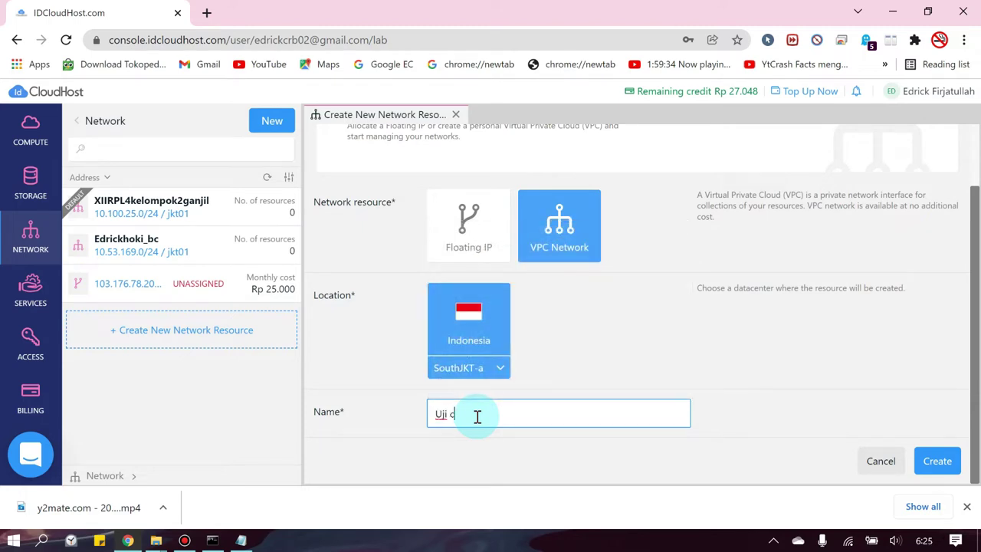
{"action": "type", "text": "oba"}
{"action": "left_click", "coordinate": [938, 461]}
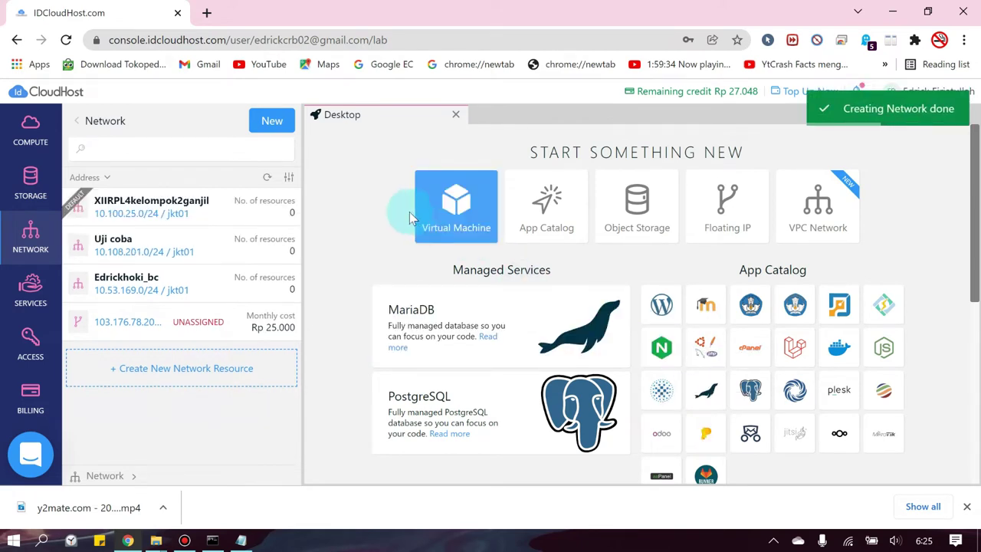
- Return to Compute and pick a virtual machine with the Rp 50.000 per month size
{"action": "left_click", "coordinate": [30, 127]}
{"action": "left_click", "coordinate": [443, 184]}
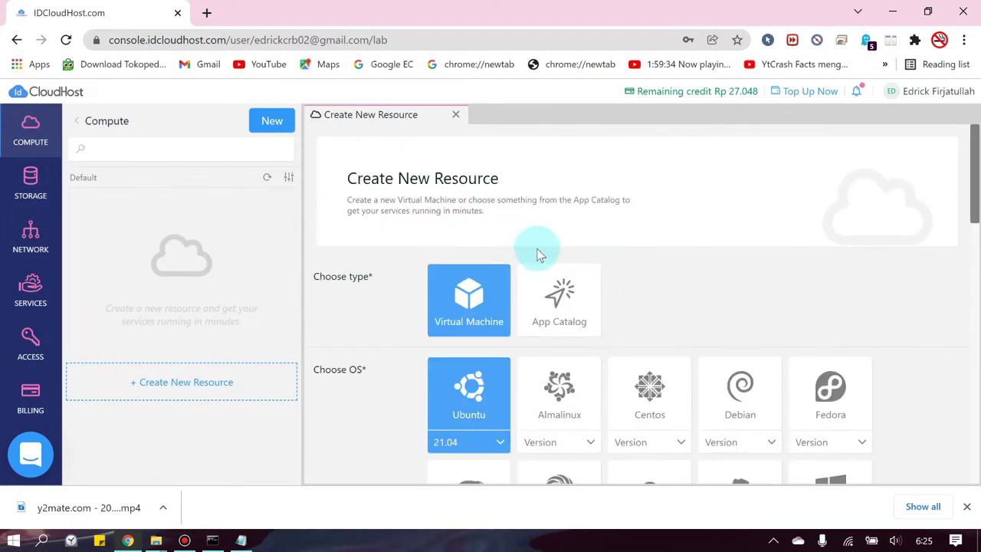
{"action": "scroll", "coordinate": [548, 279], "scroll_direction": "down", "scroll_amount": 3}
{"action": "scroll", "coordinate": [496, 306], "scroll_direction": "down", "scroll_amount": 3}
{"action": "left_click", "coordinate": [491, 313]}
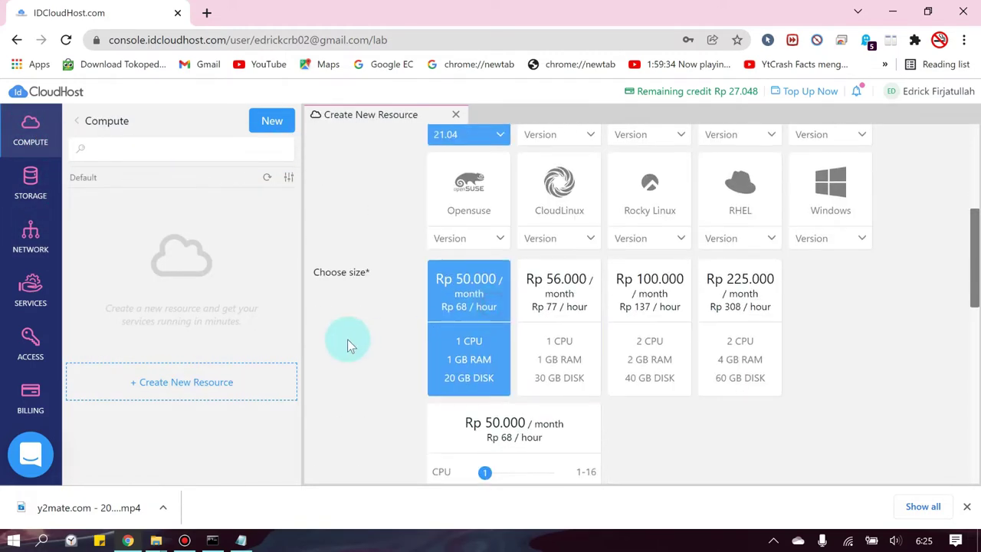
{"action": "scroll", "coordinate": [347, 339], "scroll_direction": "down", "scroll_amount": 10}
{"action": "scroll", "coordinate": [355, 325], "scroll_direction": "down", "scroll_amount": 1}
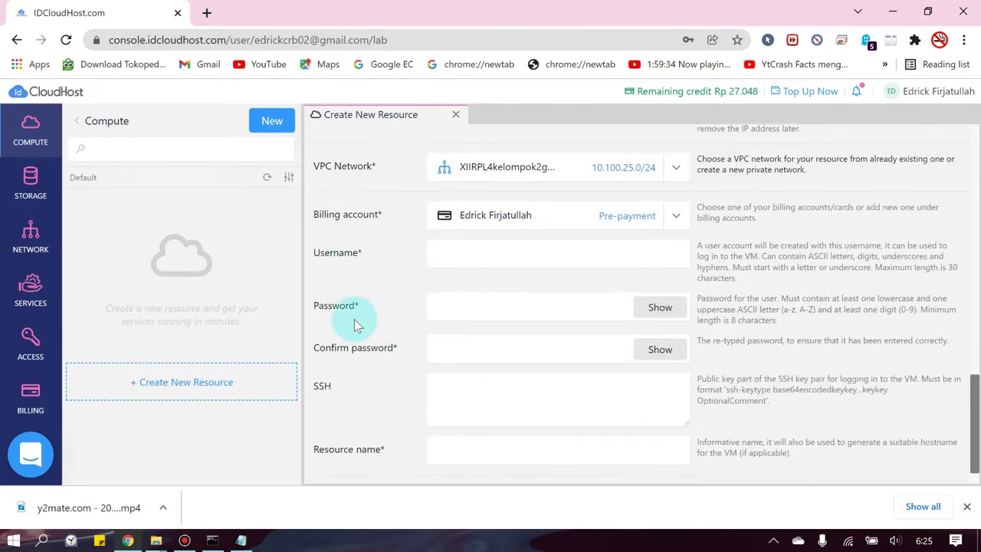
{"action": "scroll", "coordinate": [460, 292], "scroll_direction": "up", "scroll_amount": 1}
- Select the Uji coba VPC network and check the pre-payment billing account
{"action": "left_click", "coordinate": [677, 234]}
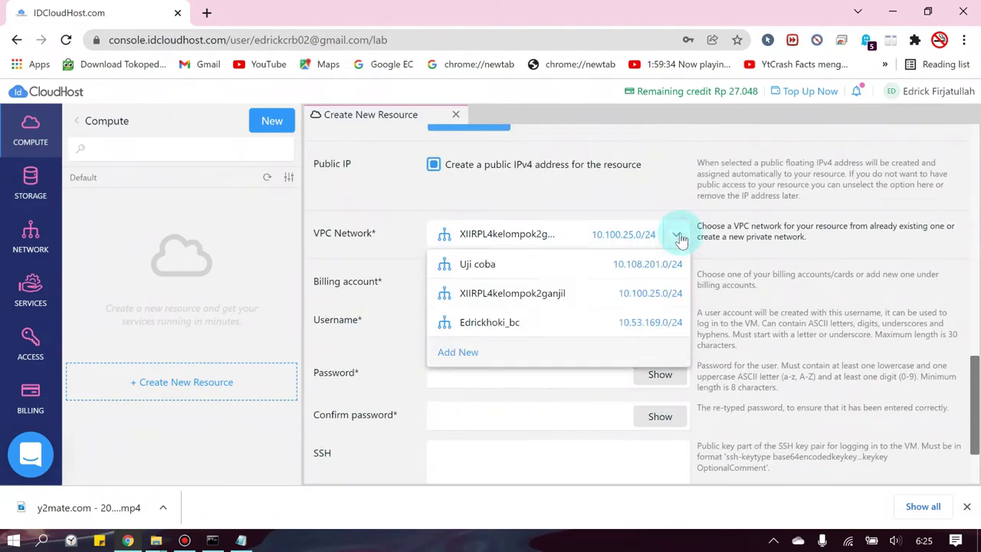
{"action": "left_click", "coordinate": [503, 270]}
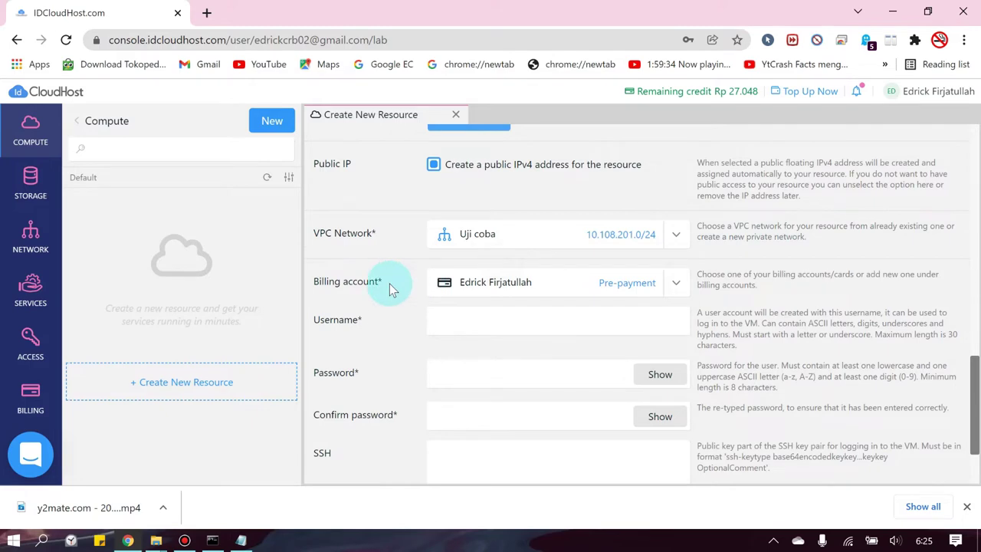
{"action": "scroll", "coordinate": [395, 308], "scroll_direction": "down", "scroll_amount": 1}
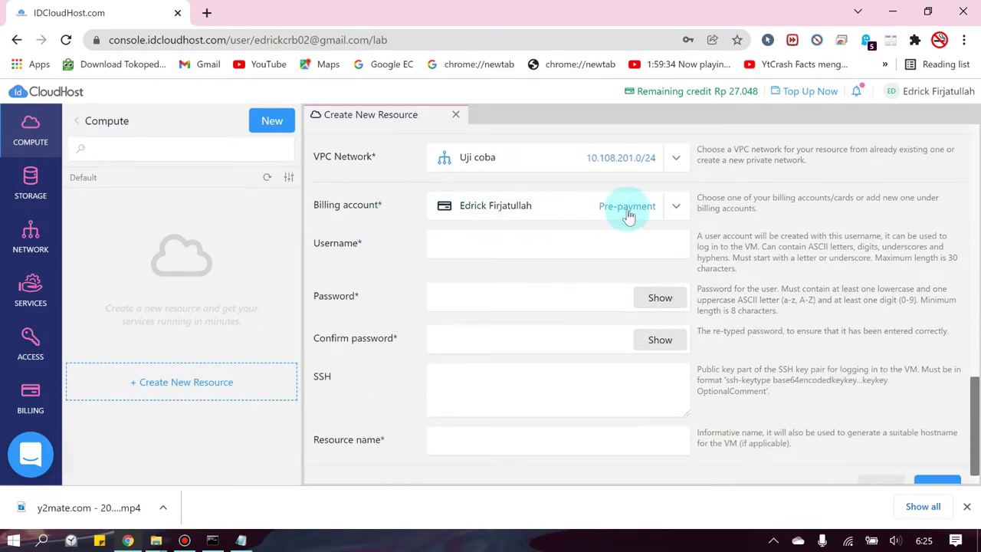
{"action": "left_click", "coordinate": [675, 207]}
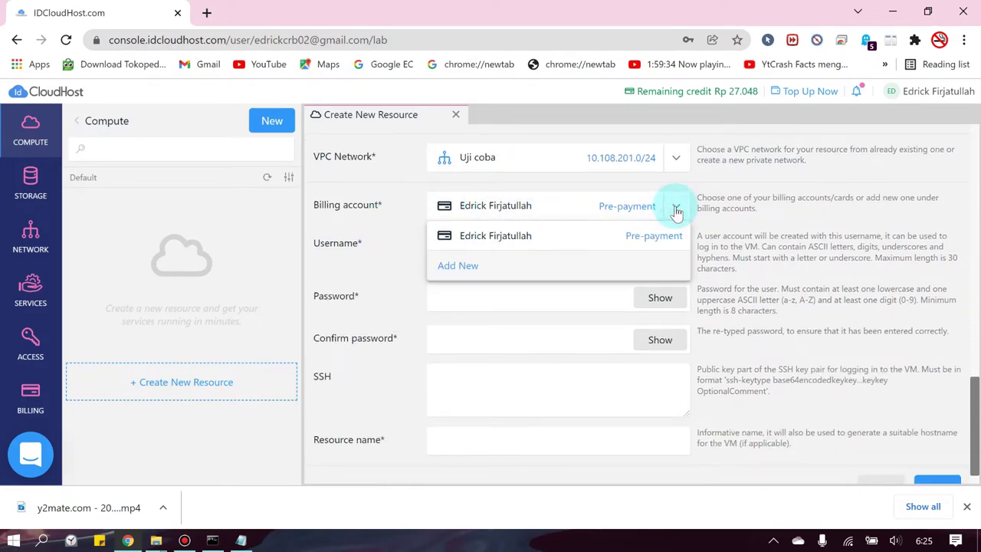
{"action": "left_click", "coordinate": [676, 207]}
{"action": "left_click", "coordinate": [675, 207]}
{"action": "left_click", "coordinate": [769, 212]}
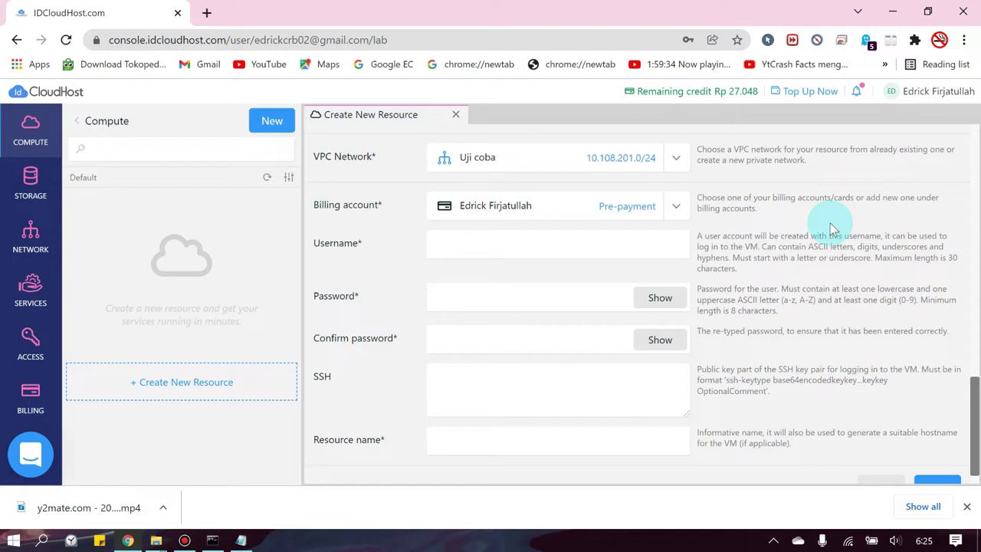
- Open the idcloudhost.com Client Area login page in a new browser tab
{"action": "left_click", "coordinate": [210, 11]}
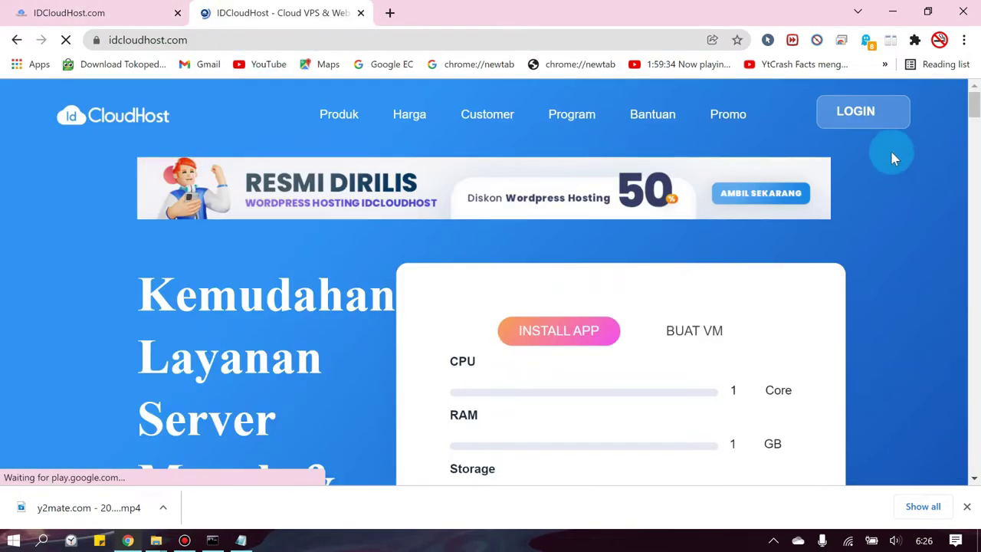
{"action": "mouse_move", "coordinate": [874, 114]}
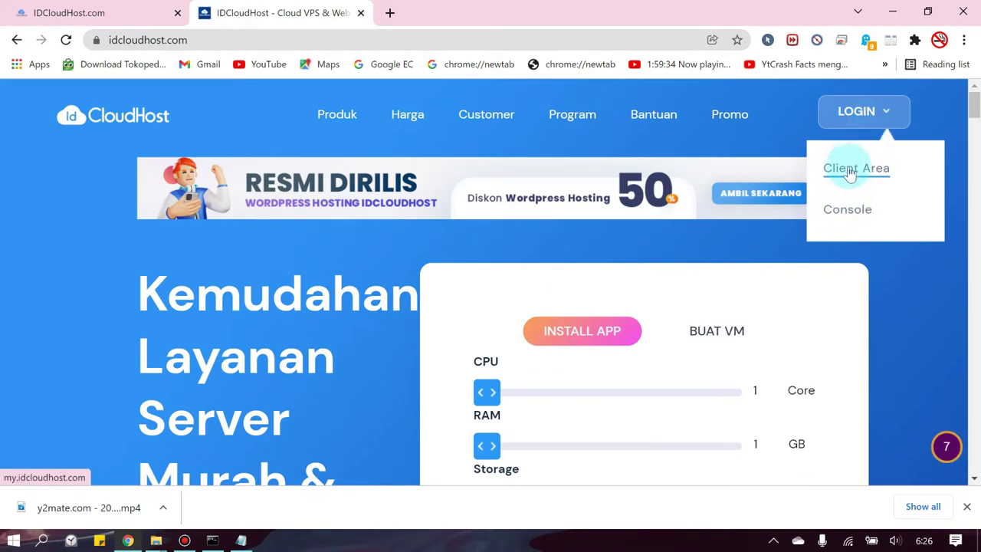
{"action": "left_click", "coordinate": [864, 173]}
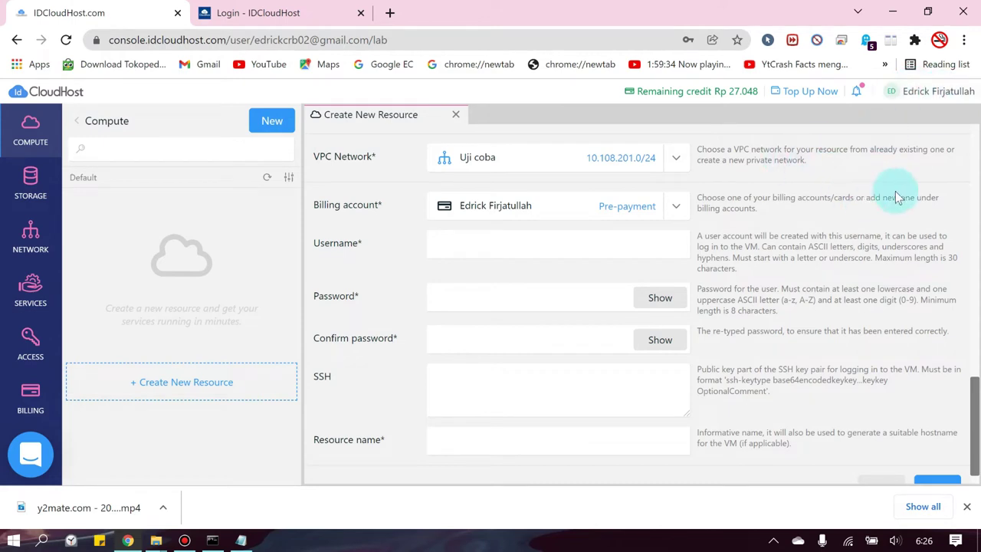
- View the existing restricted access delegation in the Access section
{"action": "scroll", "coordinate": [898, 195], "scroll_direction": "up", "scroll_amount": 3}
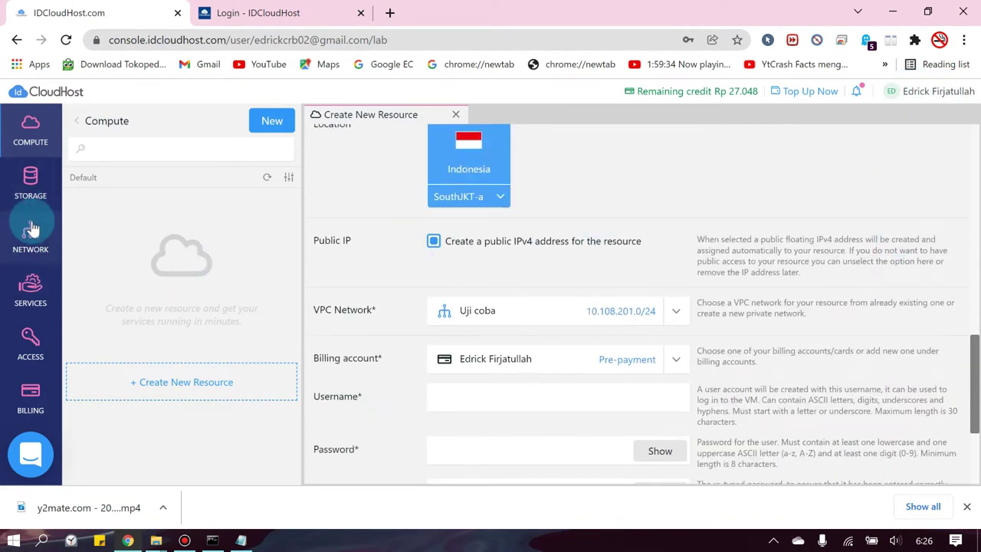
{"action": "left_click", "coordinate": [29, 356]}
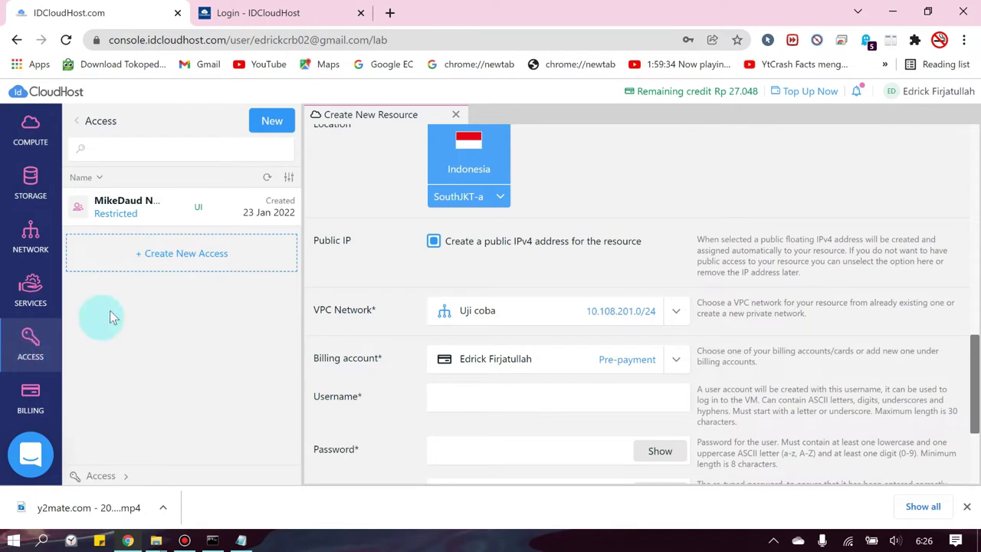
{"action": "left_click", "coordinate": [153, 210]}
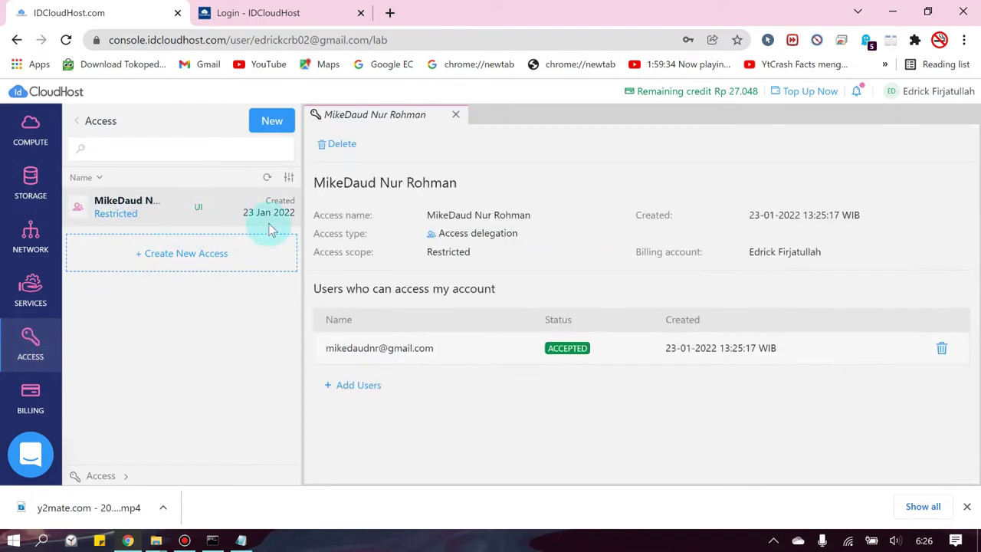
- Switch between the client-area login tab and the console tab
{"action": "left_click", "coordinate": [220, 10]}
{"action": "scroll", "coordinate": [330, 284], "scroll_direction": "down", "scroll_amount": 1}
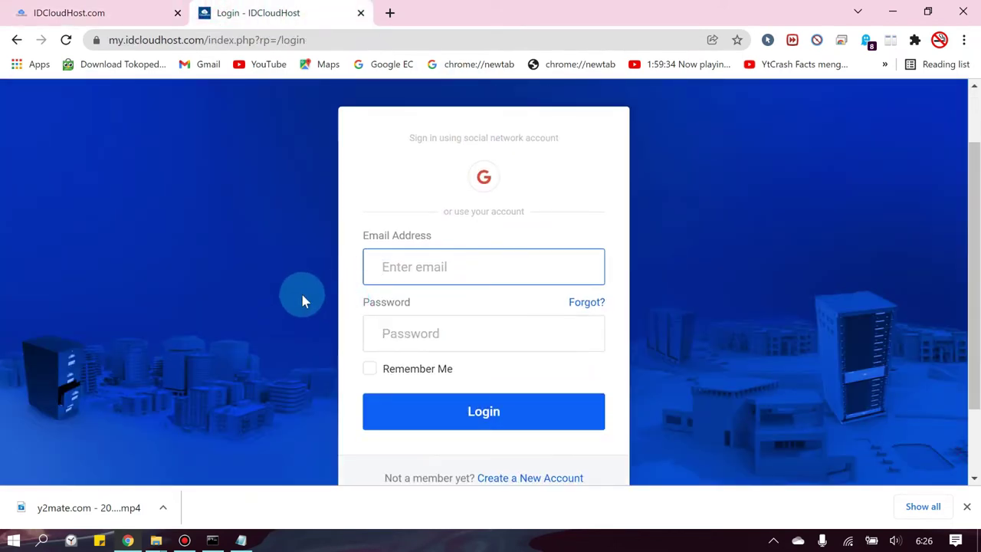
{"action": "left_click", "coordinate": [105, 10]}
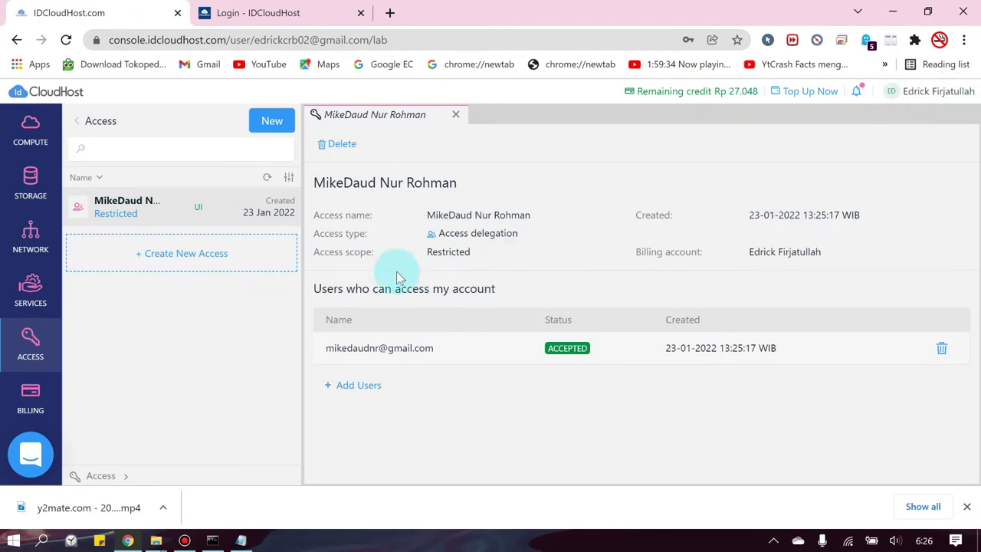
{"action": "left_click", "coordinate": [278, 12]}
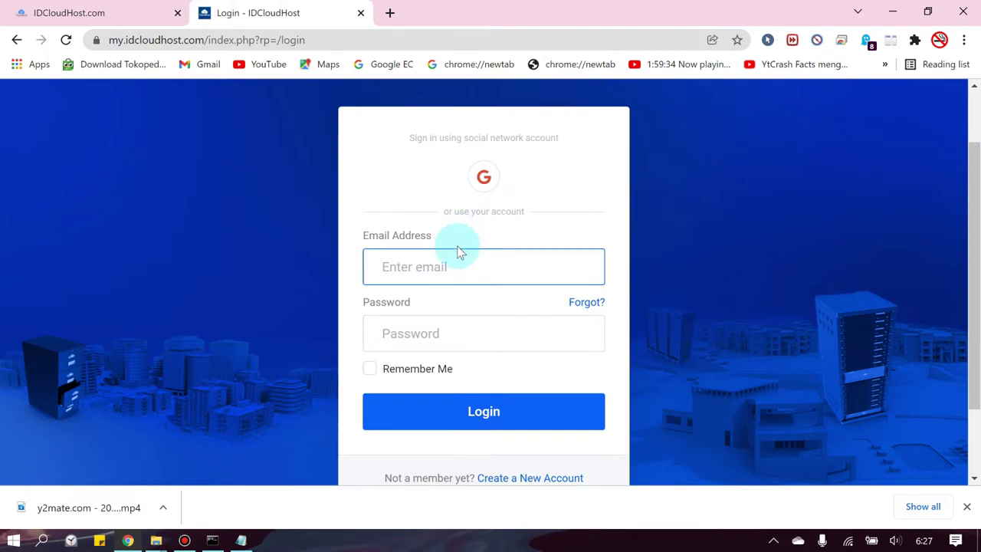
{"action": "left_click", "coordinate": [99, 6]}
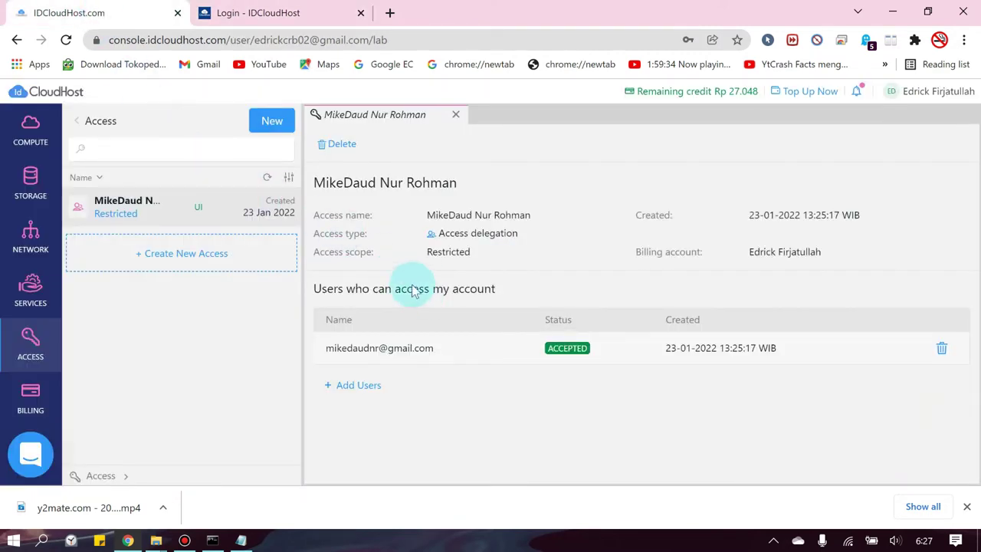
- Start a new access entry of type Delegate Access with Restricted scope
{"action": "left_click", "coordinate": [193, 267]}
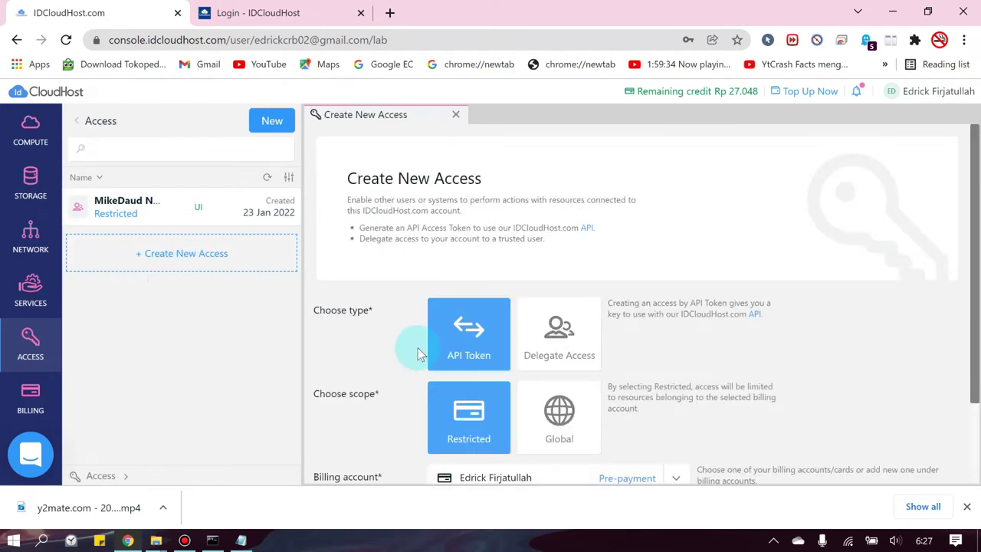
{"action": "scroll", "coordinate": [408, 361], "scroll_direction": "down", "scroll_amount": 1}
{"action": "left_click", "coordinate": [538, 274]}
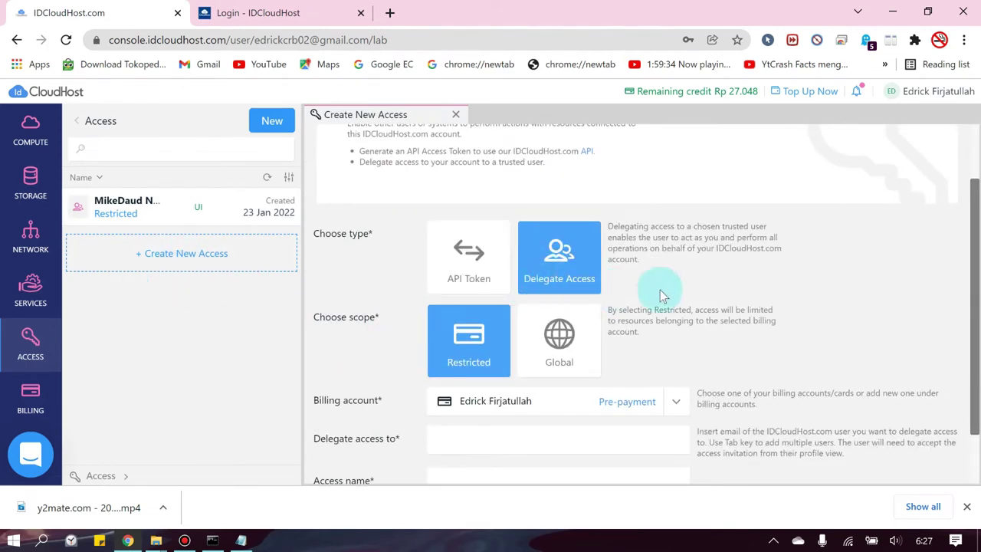
{"action": "scroll", "coordinate": [739, 282], "scroll_direction": "down", "scroll_amount": 1}
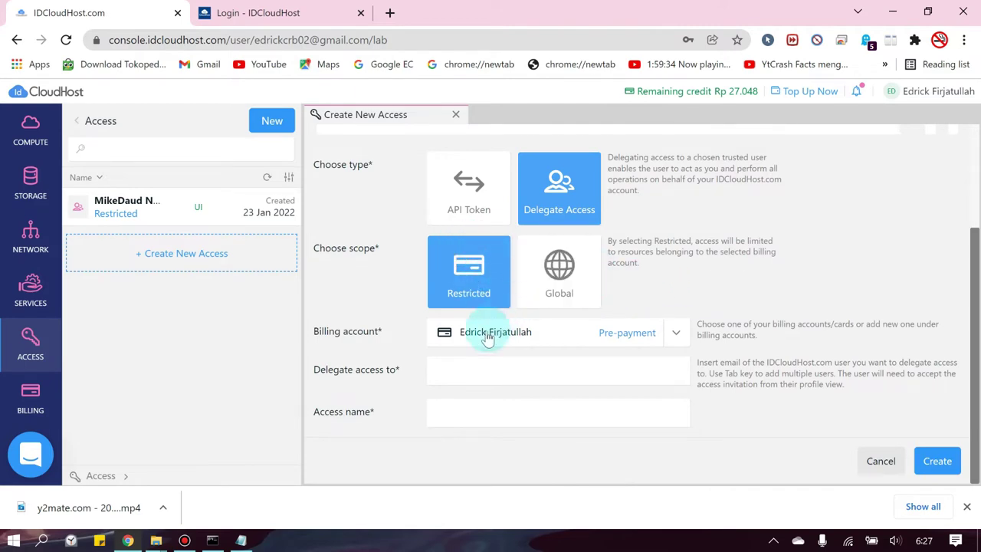
- Enter the user to delegate to and name the access 'Pemgelola'
{"action": "left_click", "coordinate": [462, 374]}
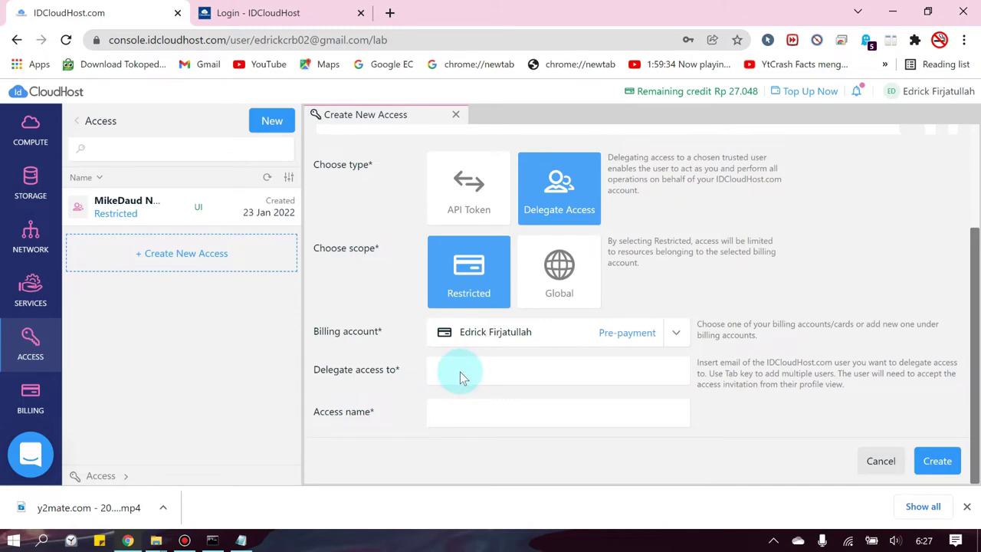
{"action": "left_click", "coordinate": [469, 410]}
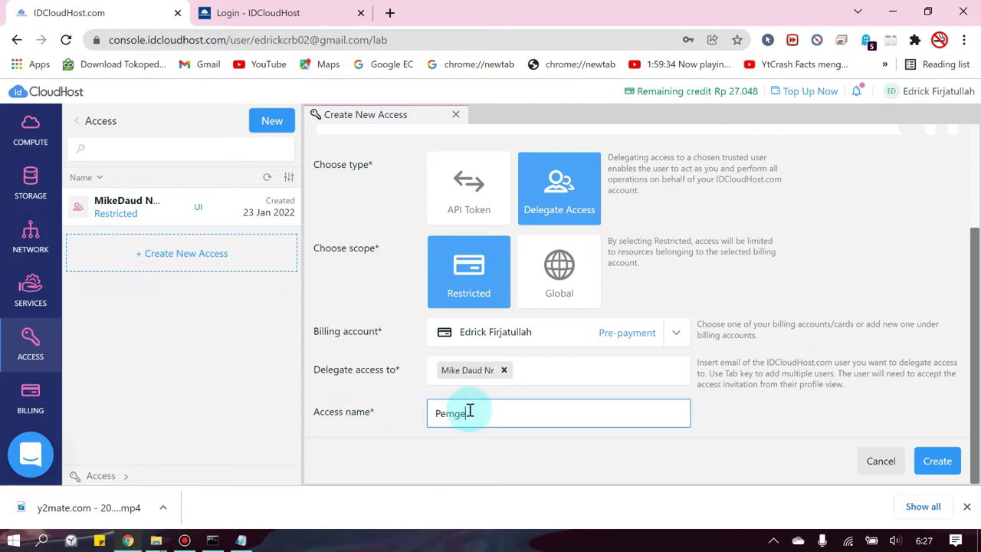
{"action": "type", "text": "Pemgelola"}
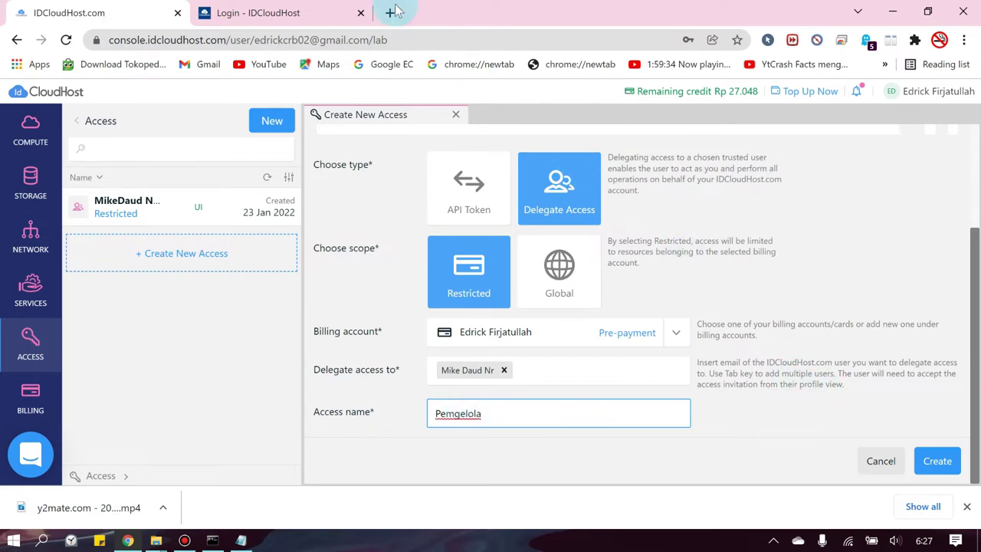
{"action": "left_click", "coordinate": [307, 7]}
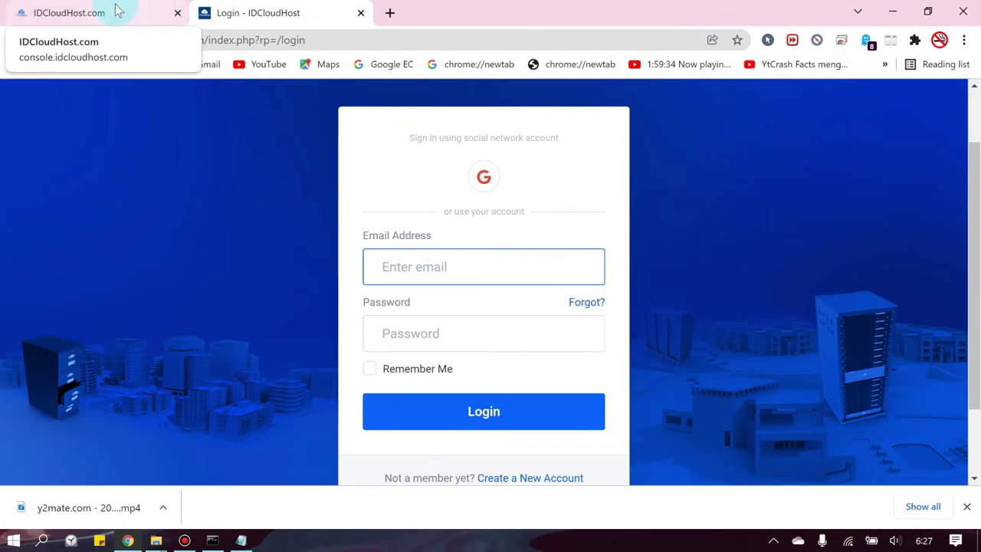
{"action": "left_click", "coordinate": [117, 10]}
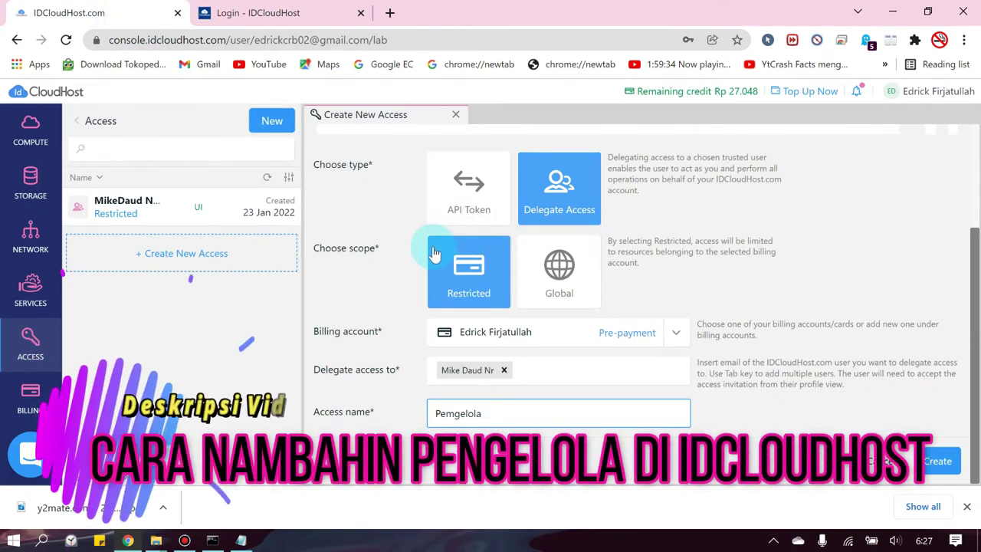
{"action": "scroll", "coordinate": [448, 246], "scroll_direction": "up", "scroll_amount": 2}
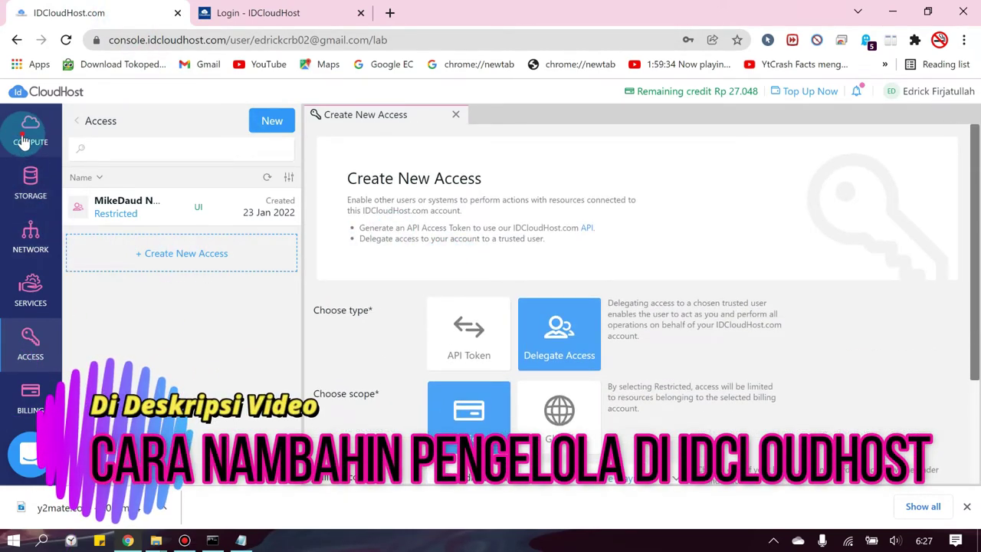
- Close the unfinished access form and start a new virtual machine under Compute
{"action": "left_click", "coordinate": [28, 134]}
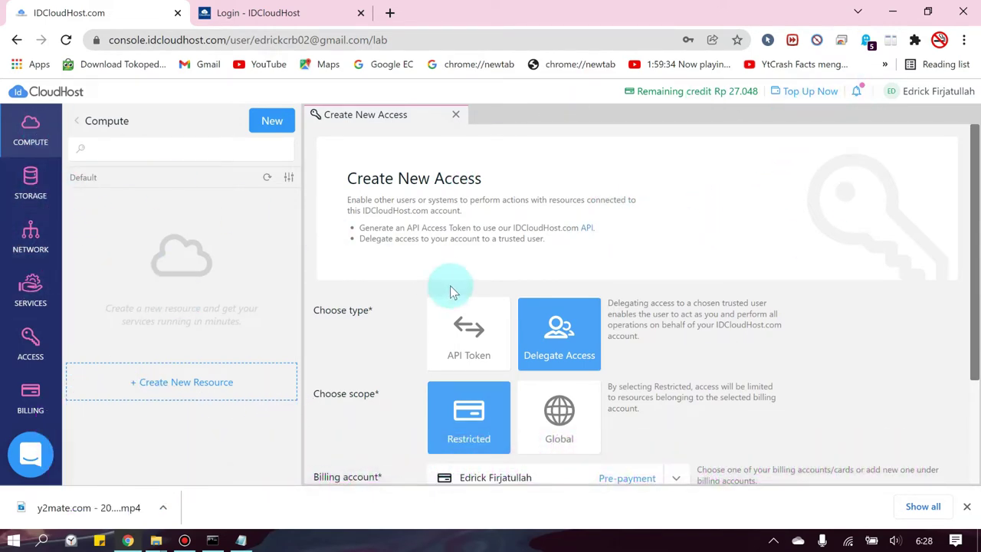
{"action": "scroll", "coordinate": [449, 284], "scroll_direction": "down", "scroll_amount": 1}
{"action": "left_click", "coordinate": [11, 152]}
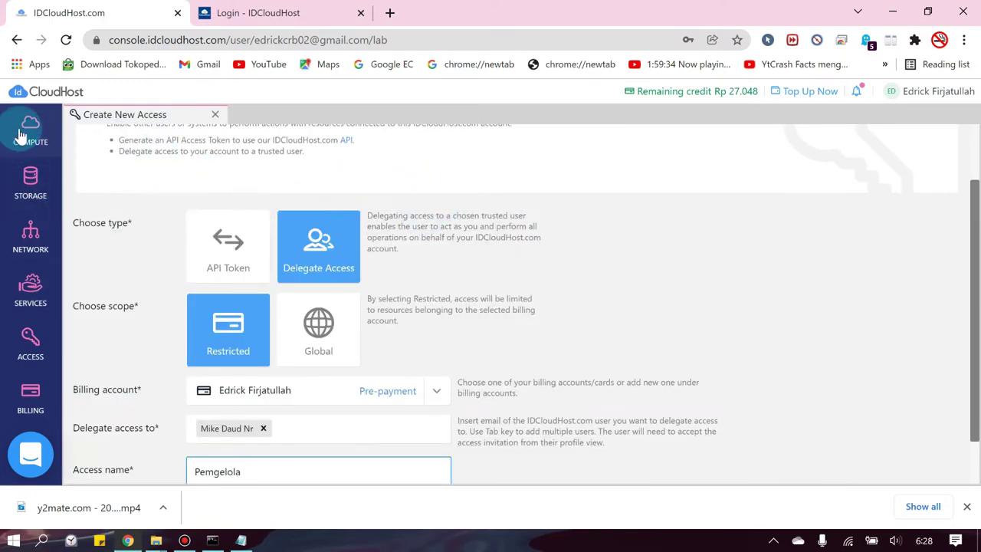
{"action": "left_click", "coordinate": [26, 129]}
{"action": "scroll", "coordinate": [456, 265], "scroll_direction": "down", "scroll_amount": 1}
{"action": "scroll", "coordinate": [455, 264], "scroll_direction": "up", "scroll_amount": 2}
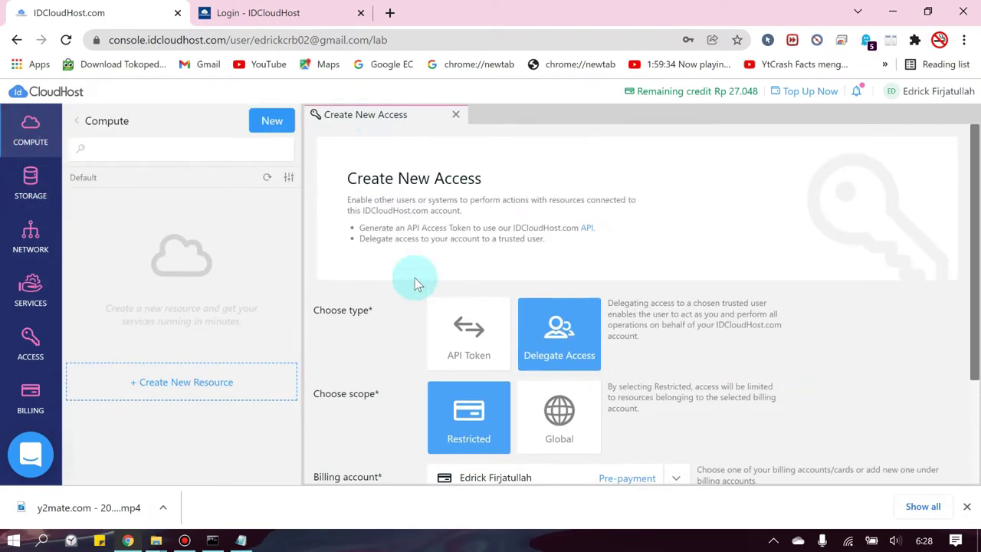
{"action": "left_click", "coordinate": [456, 115]}
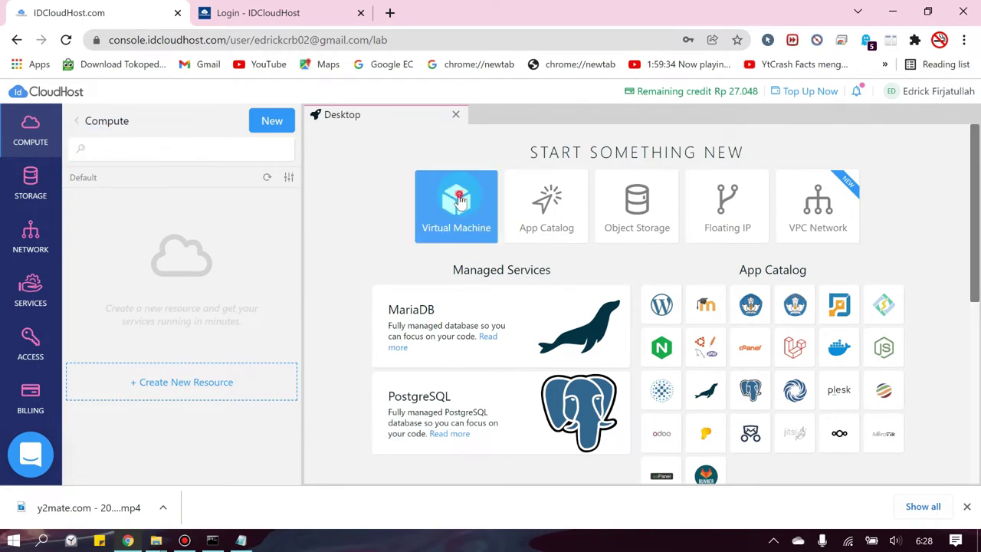
{"action": "left_click", "coordinate": [431, 200]}
{"action": "scroll", "coordinate": [441, 256], "scroll_direction": "down", "scroll_amount": 5}
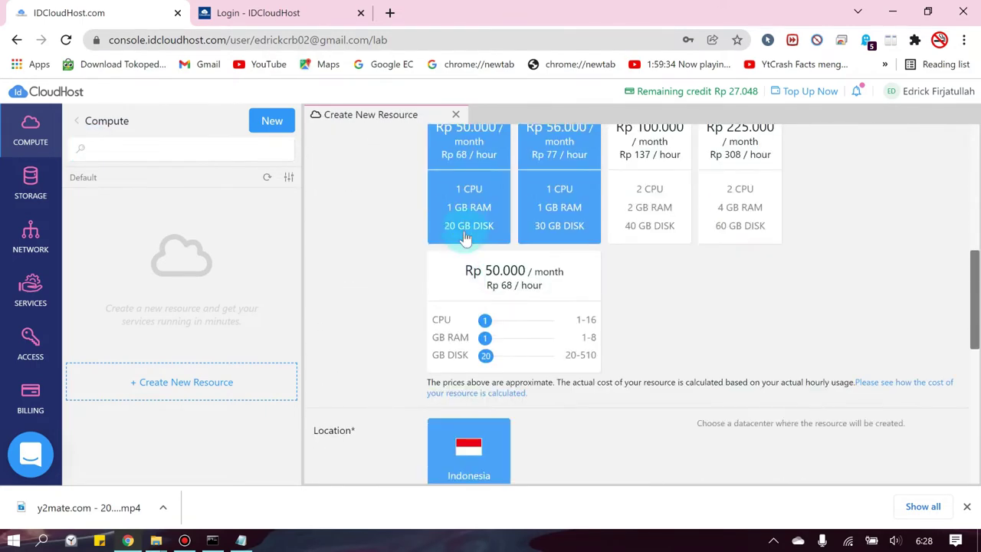
{"action": "scroll", "coordinate": [389, 298], "scroll_direction": "down", "scroll_amount": 6}
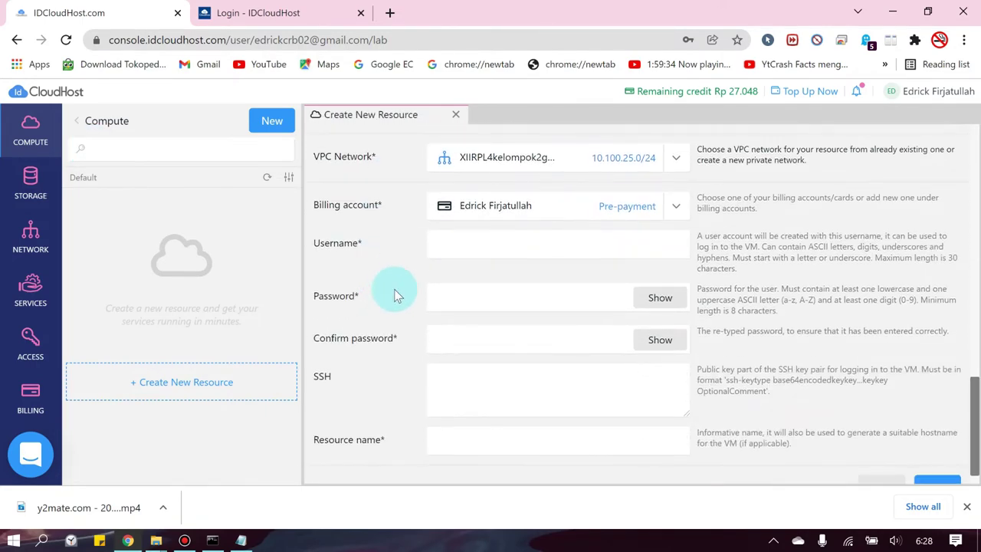
- Enter the VM login username, then set and confirm its password
{"action": "left_click", "coordinate": [481, 246]}
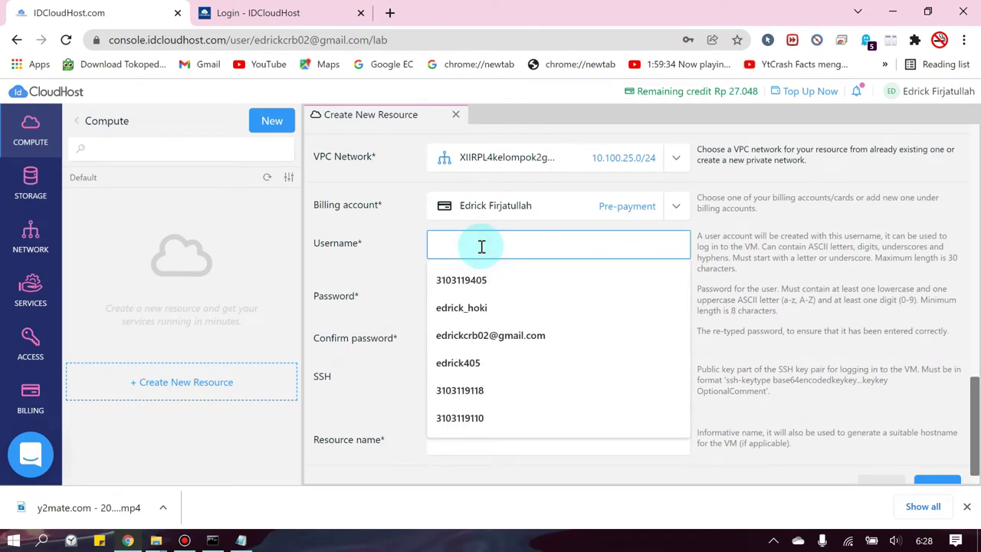
{"action": "type", "text": "Uji coba"}
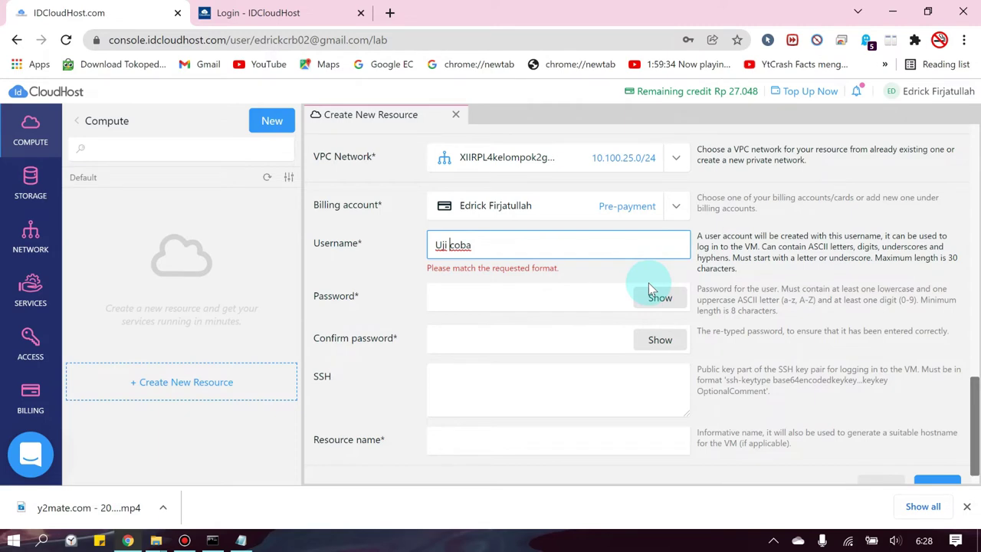
{"action": "key", "text": "BackSpace"}
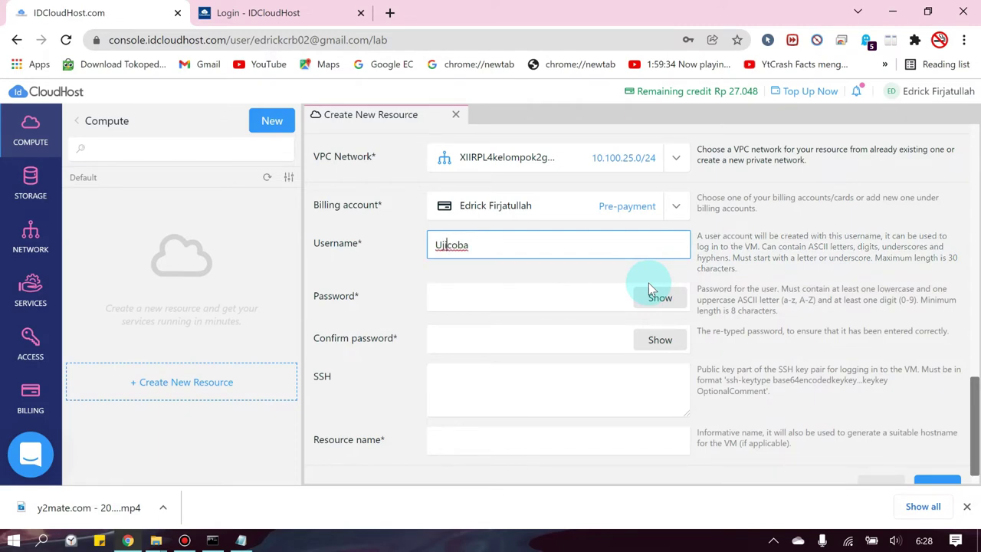
{"action": "left_click", "coordinate": [496, 244]}
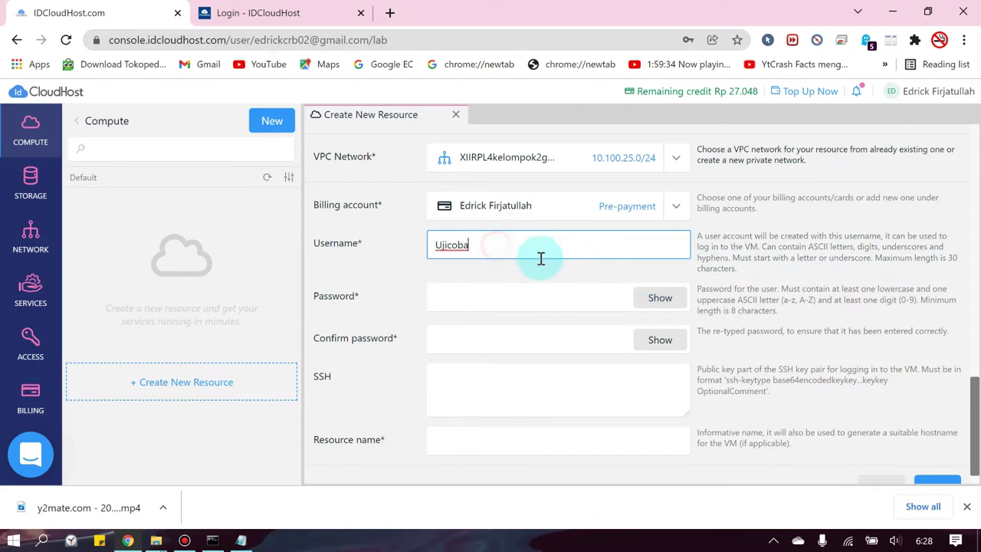
{"action": "left_click", "coordinate": [659, 297]}
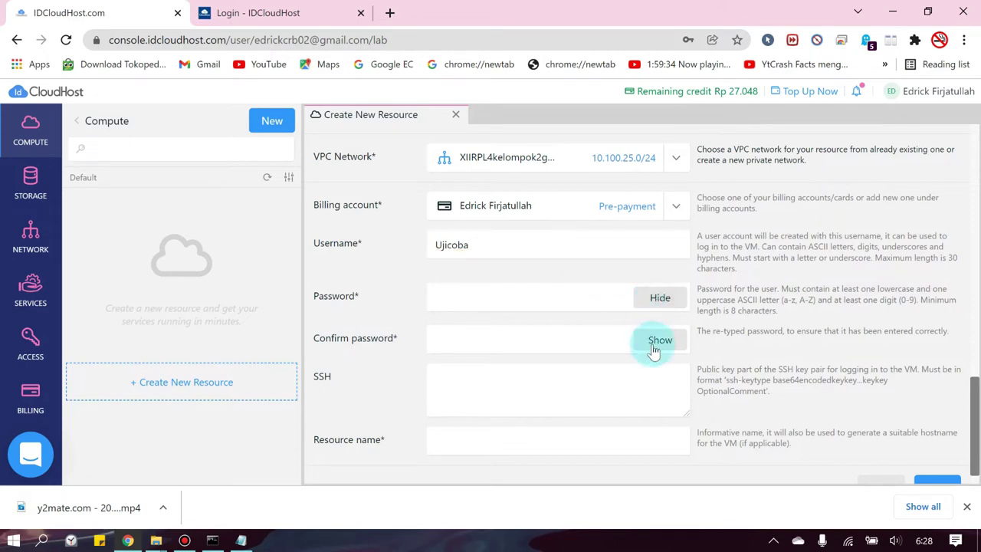
{"action": "left_click", "coordinate": [566, 296]}
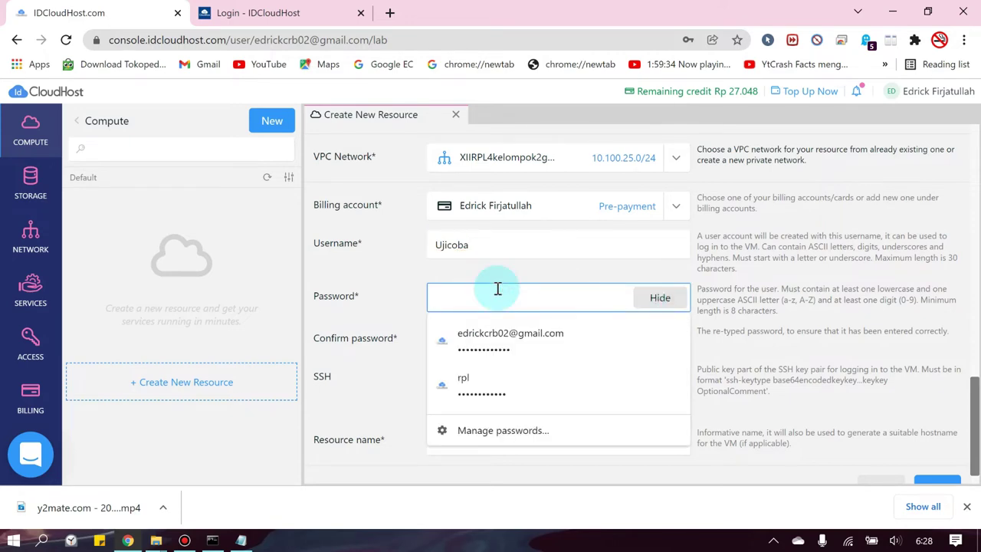
{"action": "type", "text": "Ujico"}
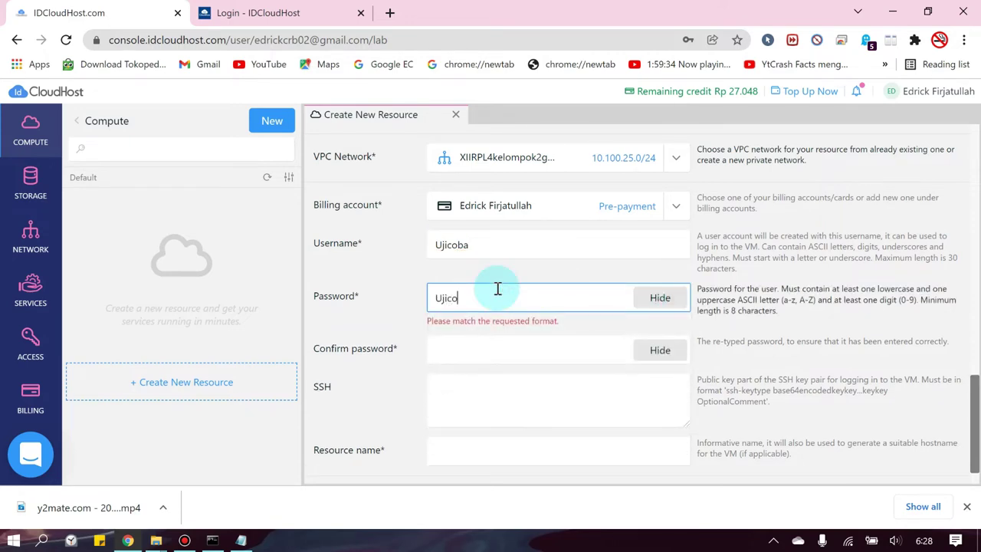
{"action": "type", "text": "ba99"}
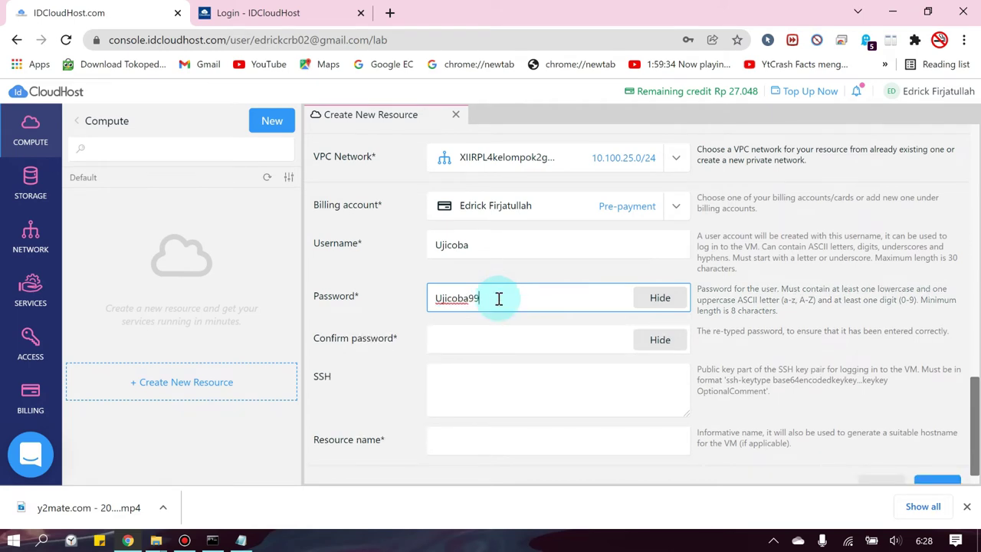
{"action": "left_click", "coordinate": [544, 344]}
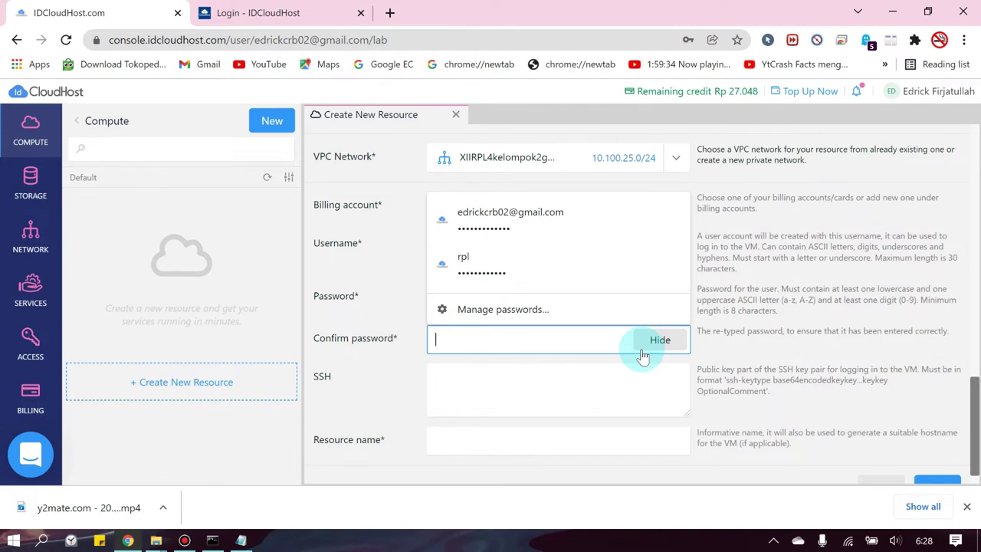
{"action": "type", "text": "Ujic"}
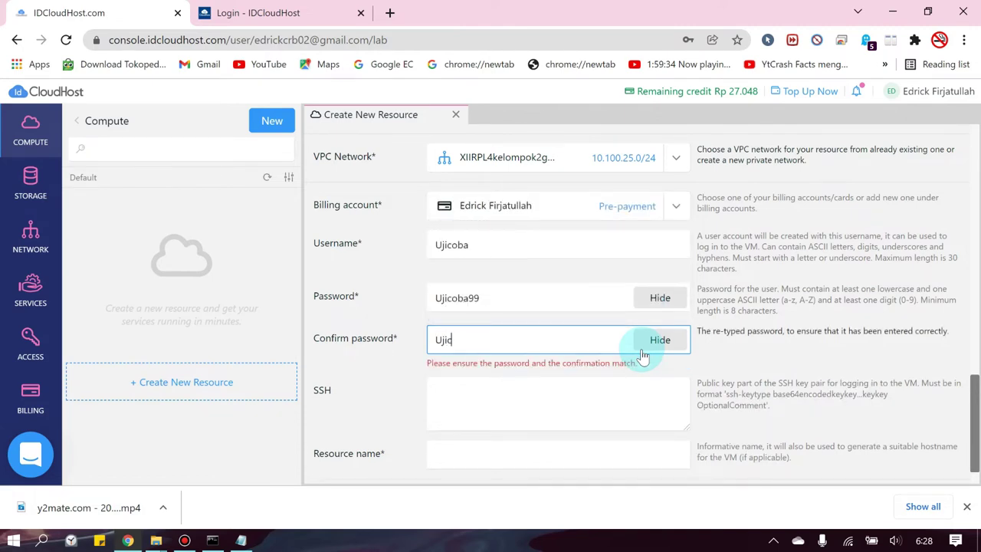
{"action": "type", "text": "oba99"}
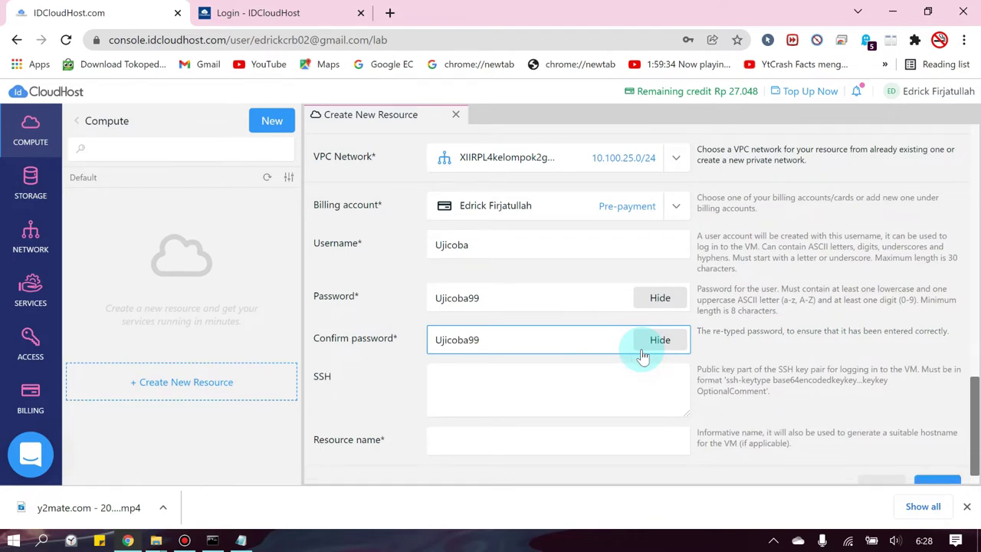
{"action": "left_click", "coordinate": [606, 379]}
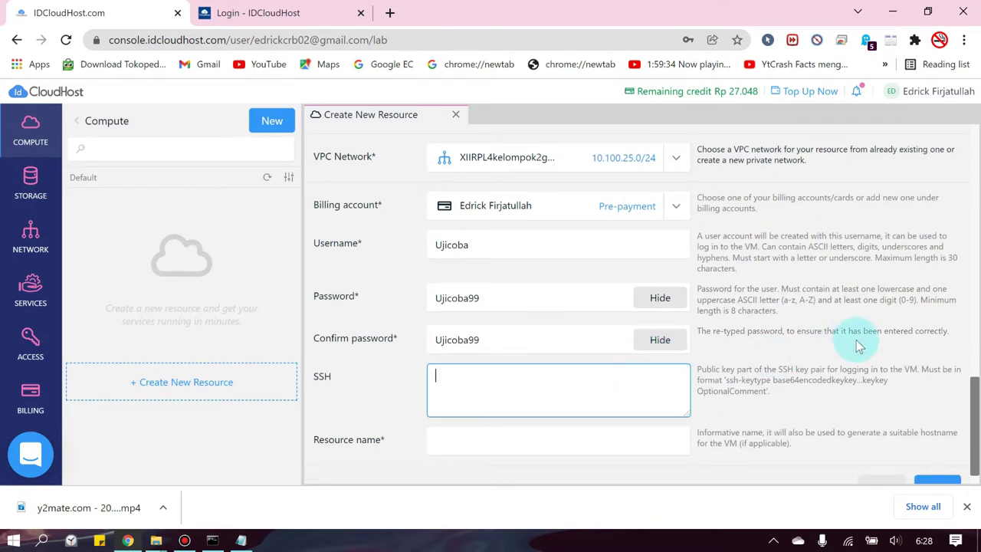
- Name the resource myserver and create the virtual machine
{"action": "scroll", "coordinate": [859, 347], "scroll_direction": "down", "scroll_amount": 1}
{"action": "left_click", "coordinate": [519, 414]}
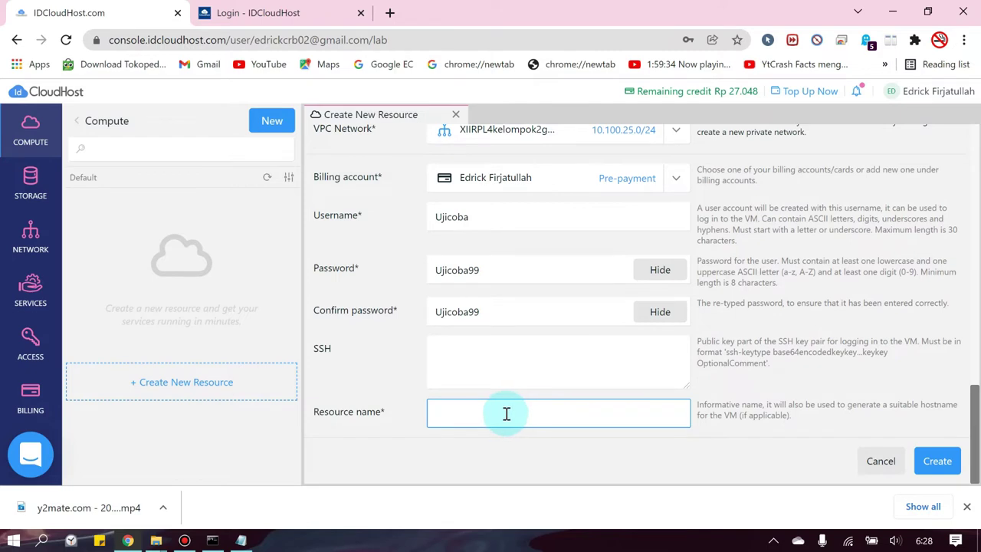
{"action": "type", "text": "myserver"}
{"action": "left_click", "coordinate": [937, 461]}
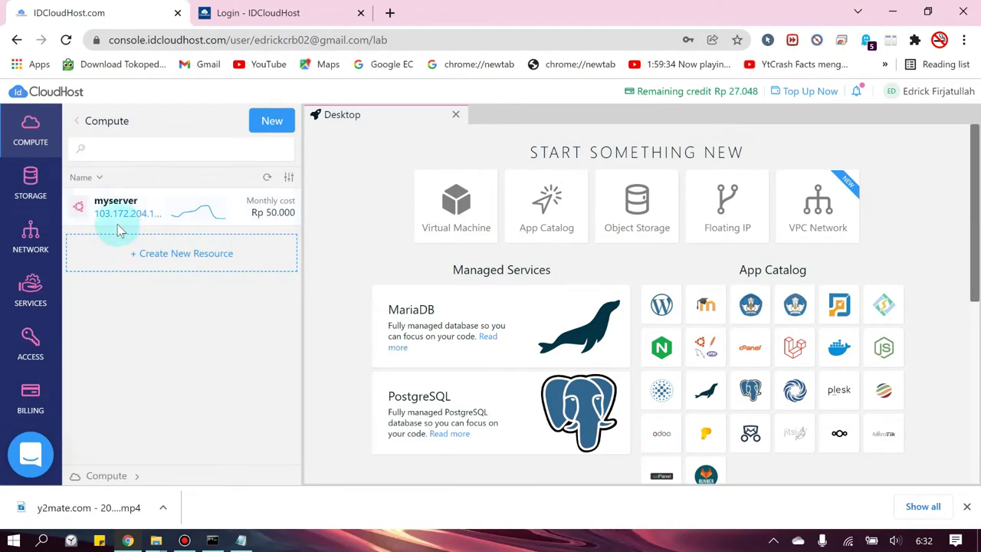
- Open myserver's details and copy its public IP 103.172.204.199
{"action": "left_click", "coordinate": [127, 218]}
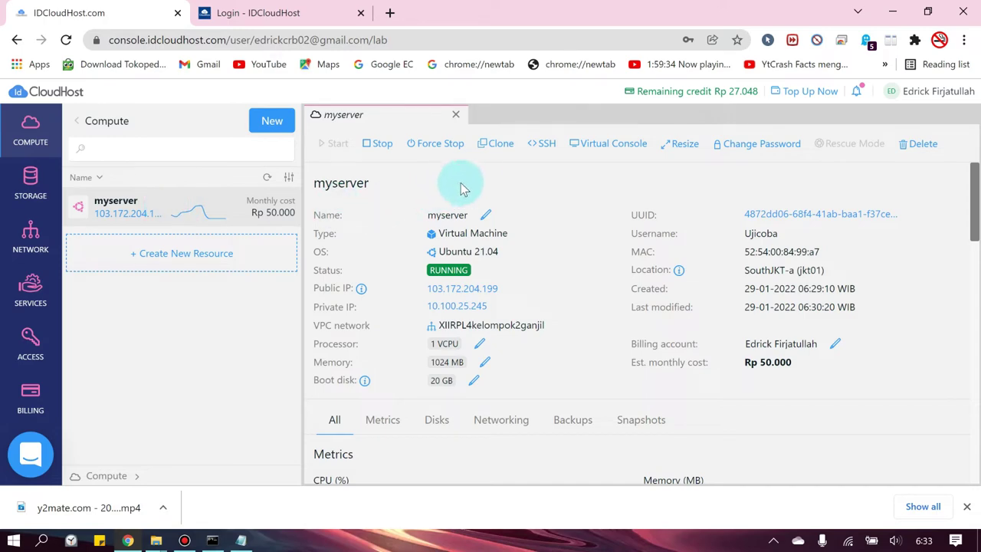
{"action": "scroll", "coordinate": [588, 207], "scroll_direction": "down", "scroll_amount": 1}
{"action": "scroll", "coordinate": [598, 227], "scroll_direction": "up", "scroll_amount": 1}
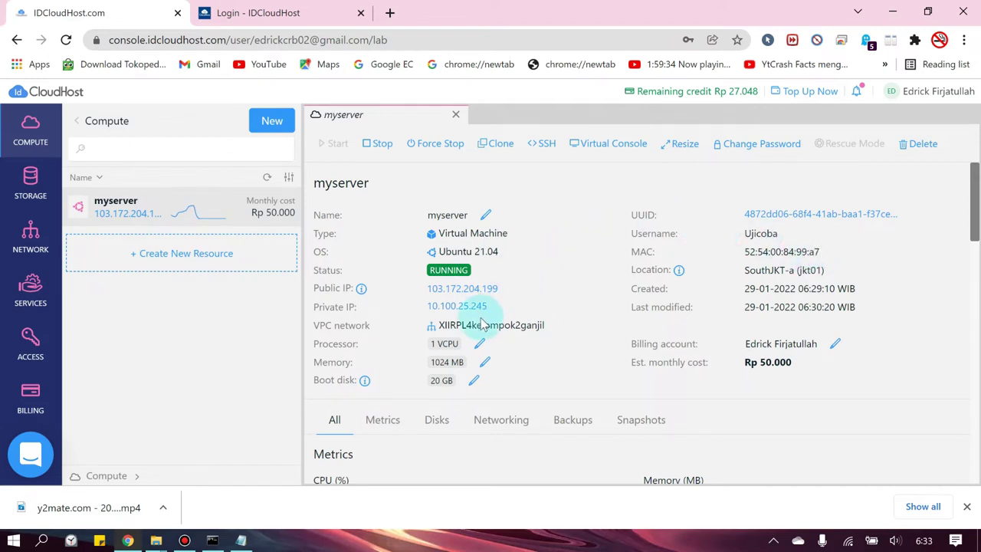
{"action": "mouse_move", "coordinate": [436, 288]}
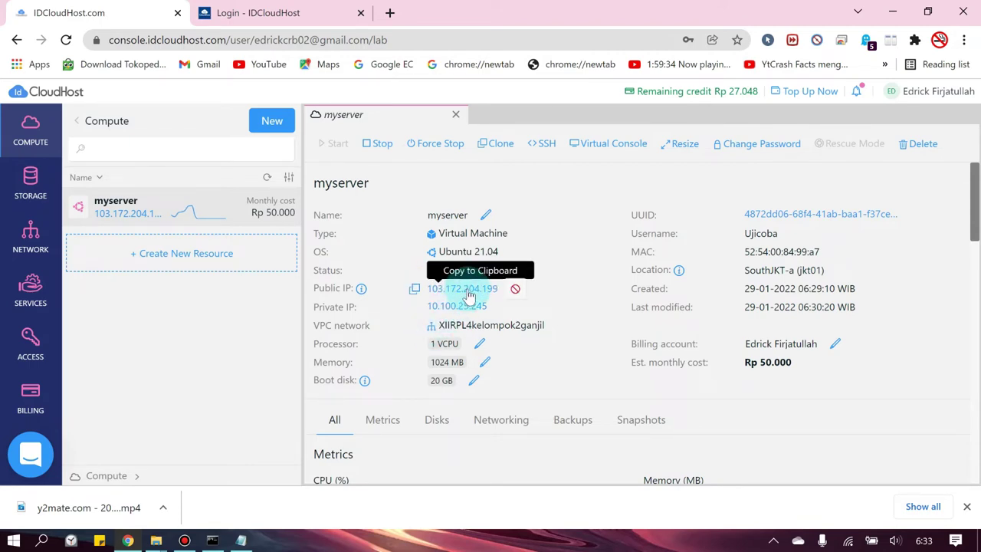
{"action": "left_click", "coordinate": [470, 296]}
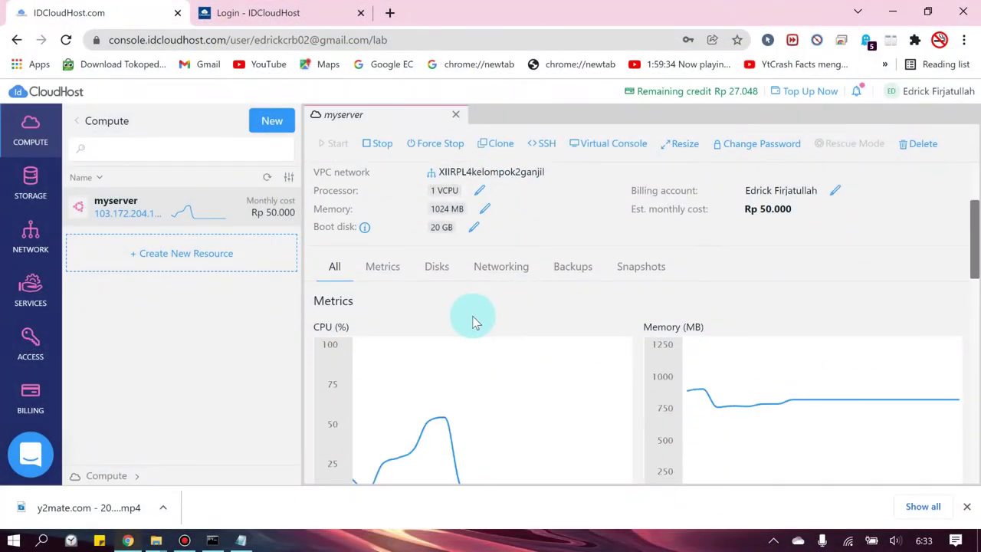
- Look through myserver's Metrics charts and begin stopping the server
{"action": "scroll", "coordinate": [450, 335], "scroll_direction": "down", "scroll_amount": 1}
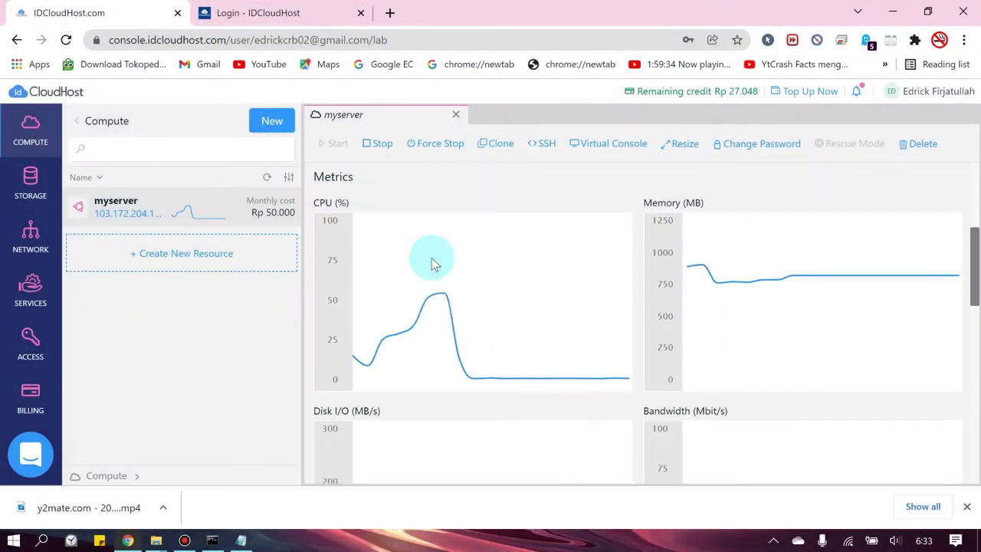
{"action": "scroll", "coordinate": [432, 263], "scroll_direction": "down", "scroll_amount": 1}
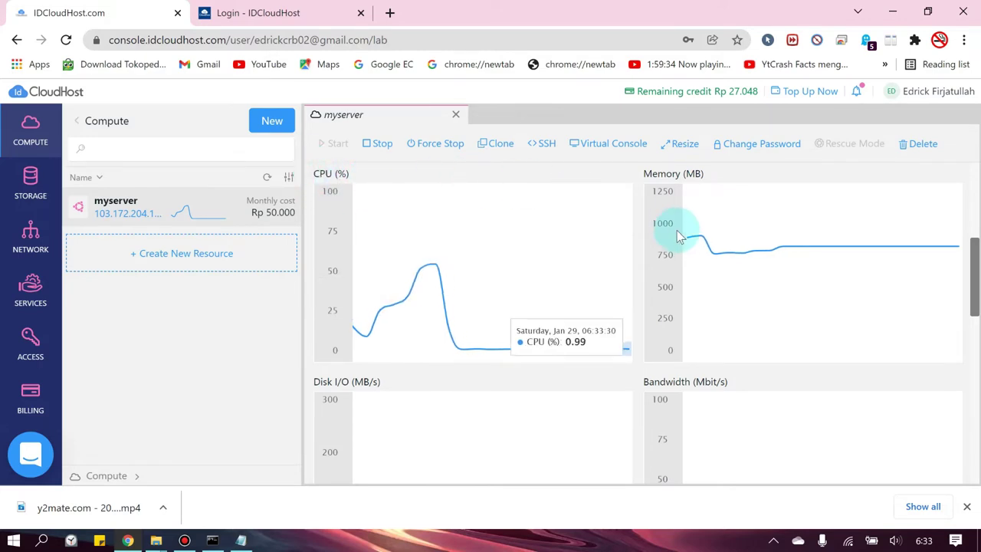
{"action": "scroll", "coordinate": [501, 300], "scroll_direction": "down", "scroll_amount": 1}
{"action": "scroll", "coordinate": [601, 306], "scroll_direction": "down", "scroll_amount": 5}
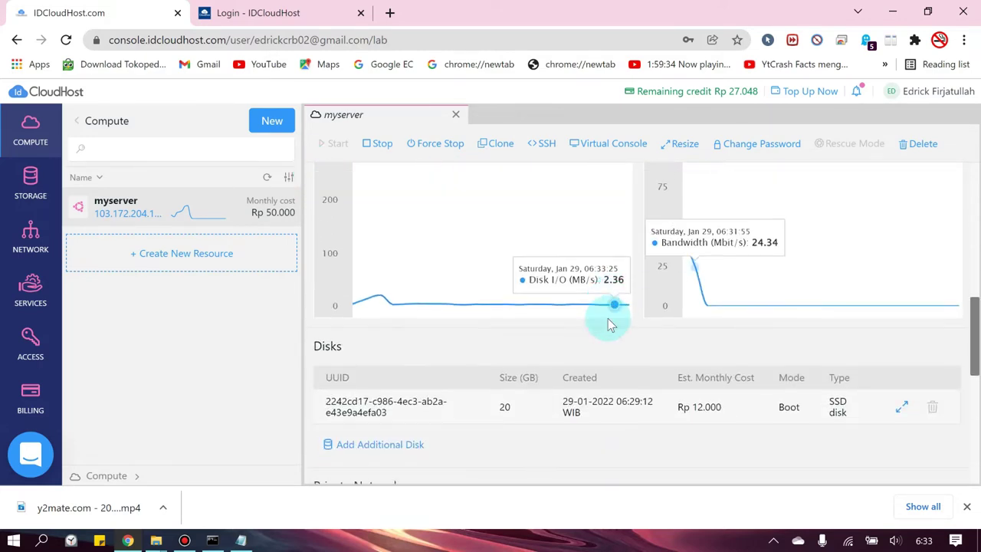
{"action": "scroll", "coordinate": [564, 321], "scroll_direction": "up", "scroll_amount": 8}
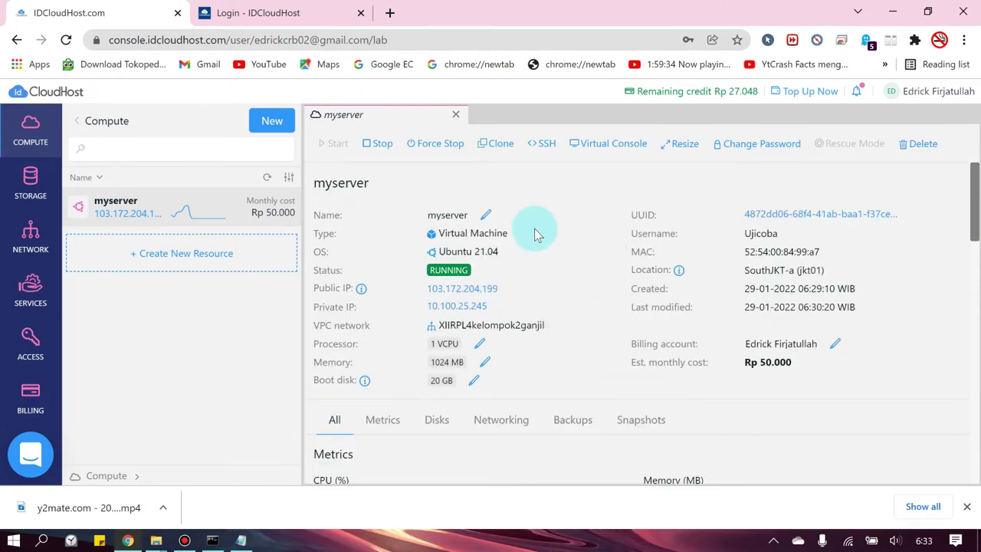
{"action": "left_click", "coordinate": [381, 144]}
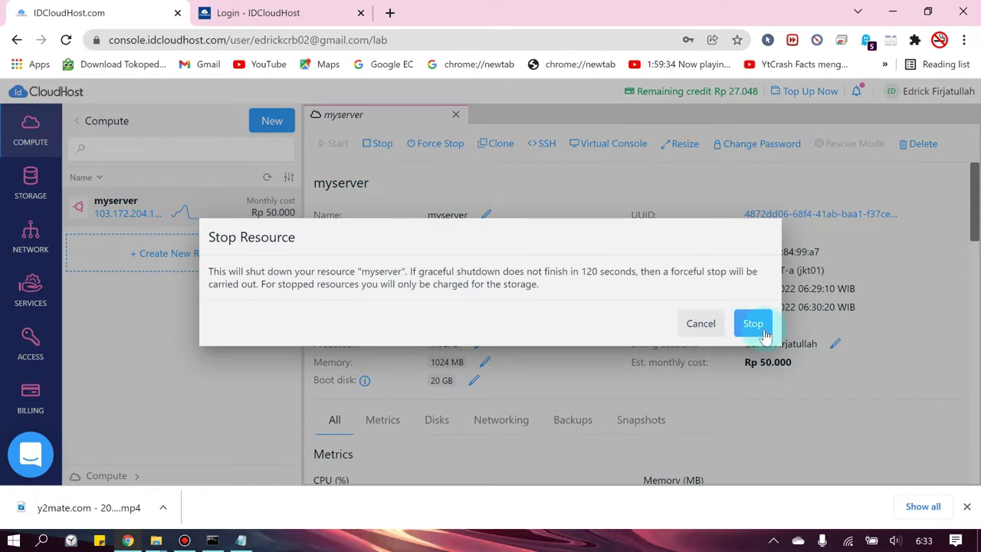
- Confirm stopping myserver, then cancel an accidental delete
{"action": "left_click", "coordinate": [753, 323]}
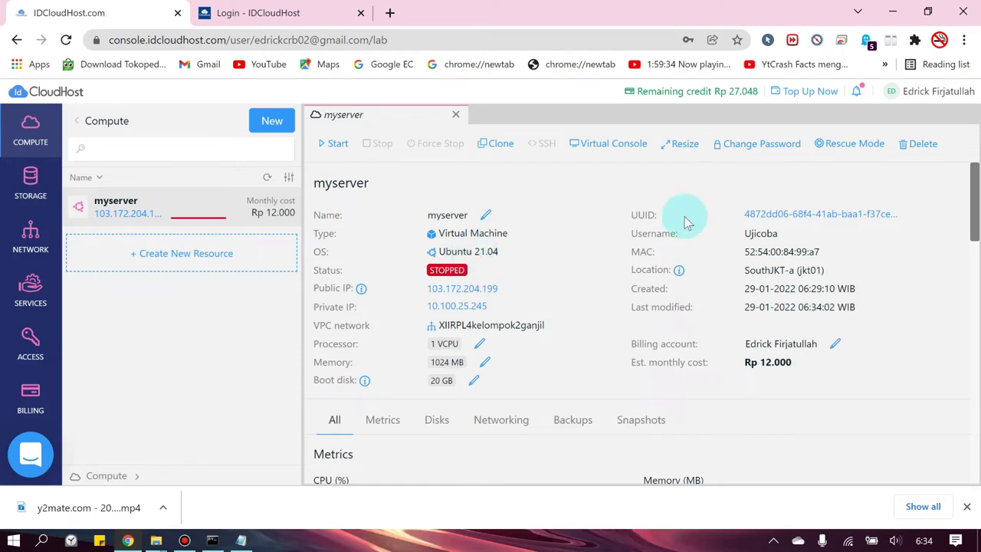
{"action": "left_click", "coordinate": [920, 145]}
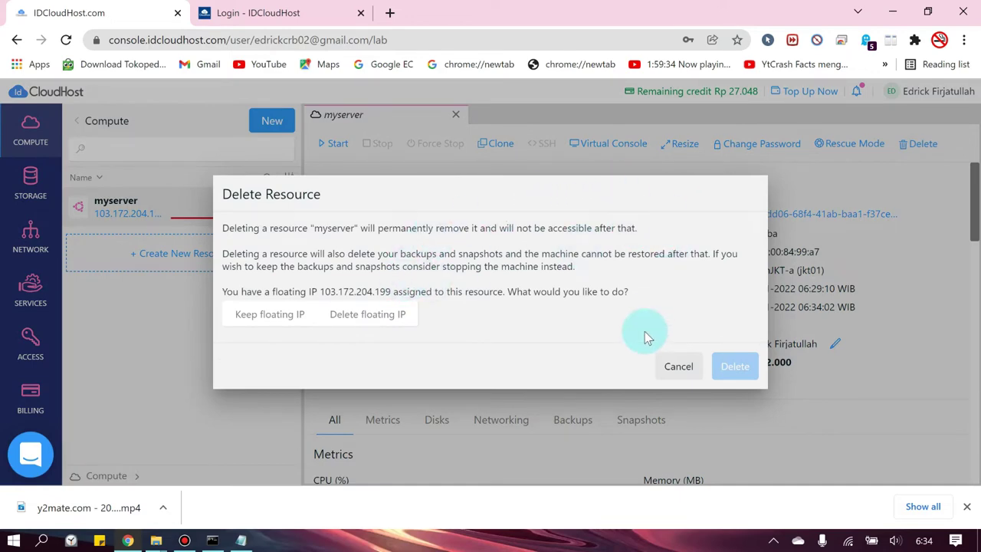
{"action": "left_click", "coordinate": [668, 371]}
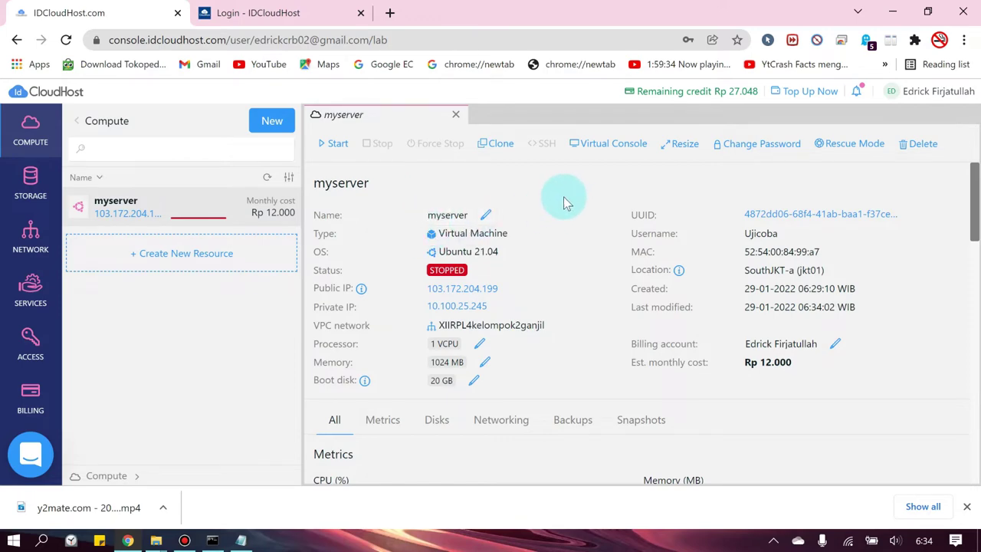
- Start the stopped myserver virtual machine again
{"action": "scroll", "coordinate": [564, 196], "scroll_direction": "down", "scroll_amount": 5}
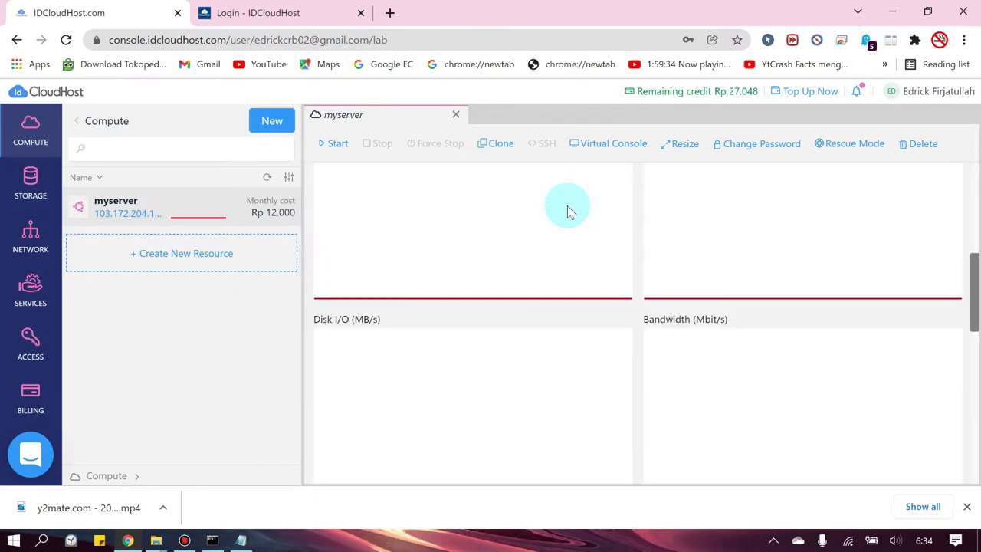
{"action": "scroll", "coordinate": [569, 211], "scroll_direction": "down", "scroll_amount": 5}
{"action": "scroll", "coordinate": [573, 219], "scroll_direction": "up", "scroll_amount": 10}
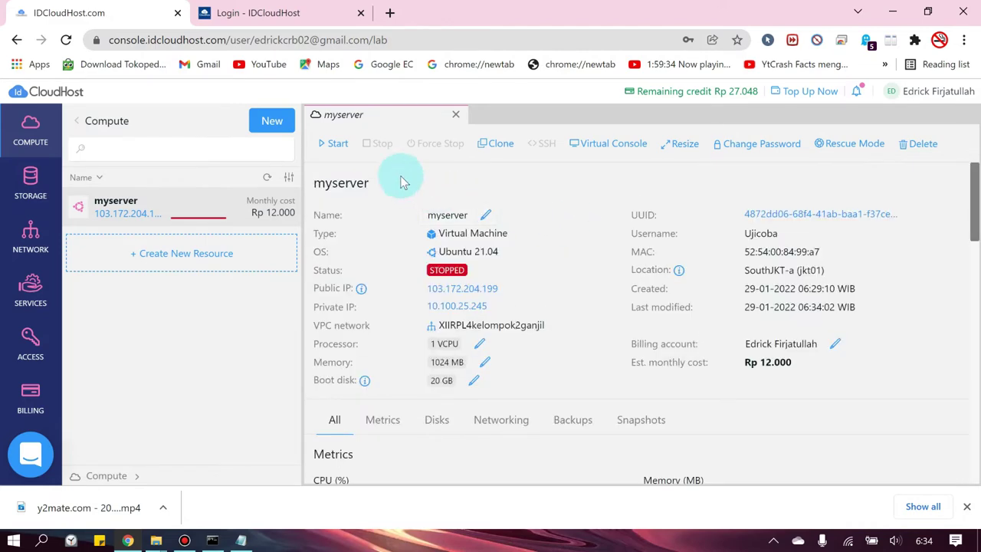
{"action": "left_click", "coordinate": [336, 143]}
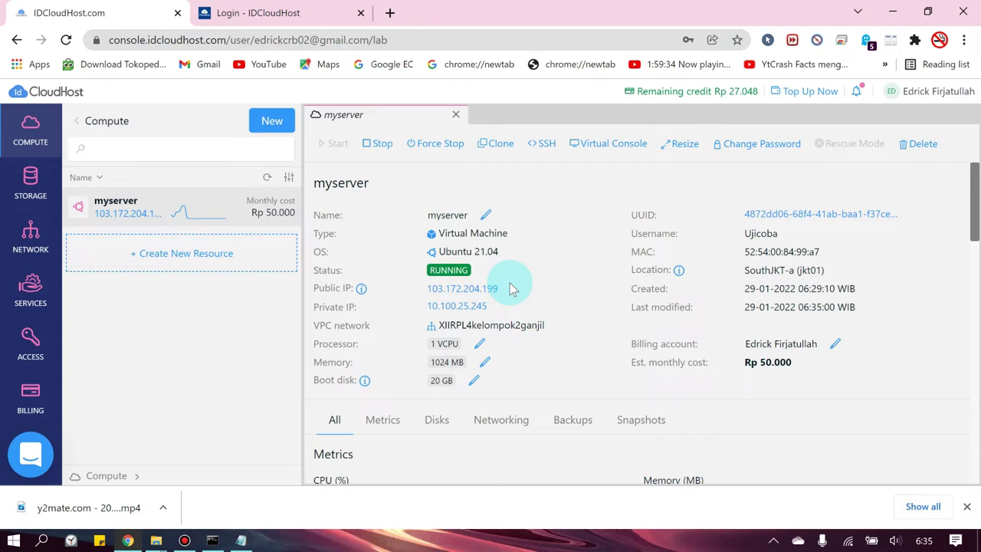
- Review myserver's details, including the SouthJKT-a location, until its status shows Running
{"action": "left_click_drag", "start_coordinate": [740, 270], "coordinate": [795, 270]}
{"action": "left_click", "coordinate": [845, 271]}
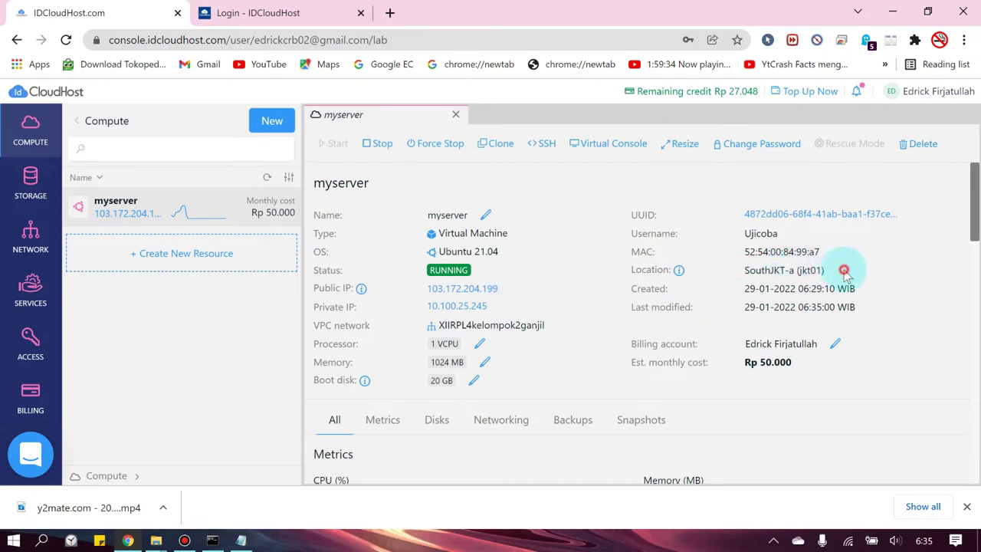
{"action": "left_click_drag", "start_coordinate": [742, 270], "coordinate": [790, 276]}
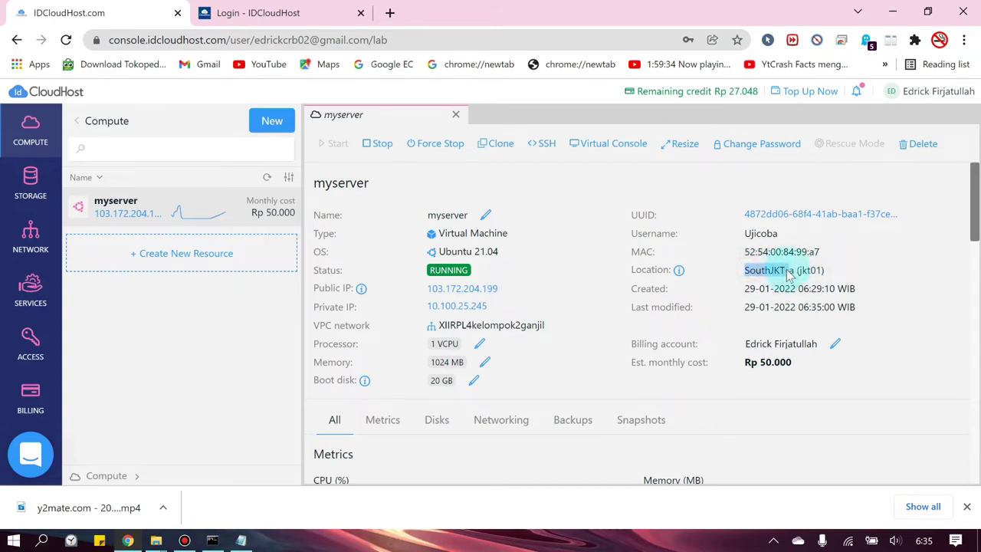
{"action": "left_click", "coordinate": [790, 276]}
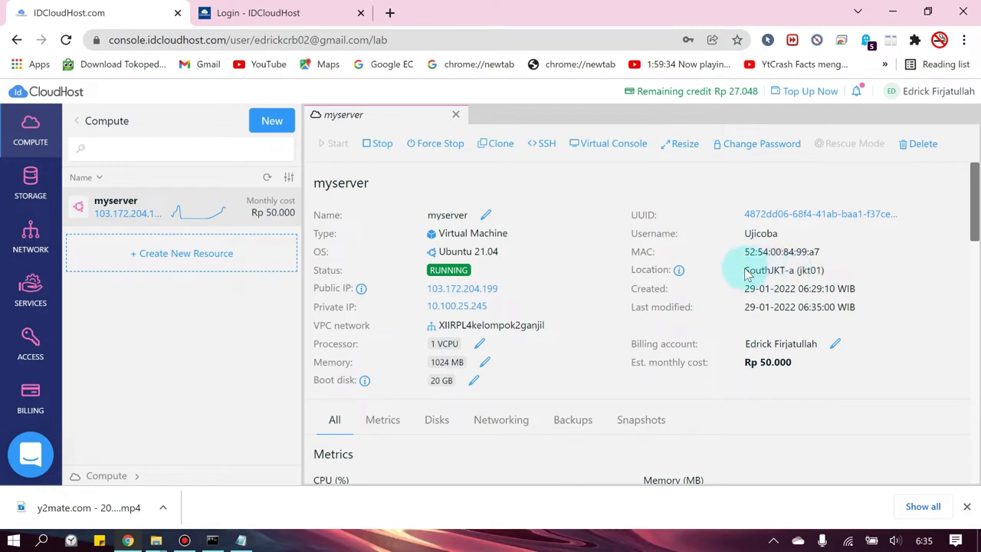
{"action": "left_click_drag", "start_coordinate": [740, 270], "coordinate": [785, 276]}
{"action": "left_click", "coordinate": [690, 276]}
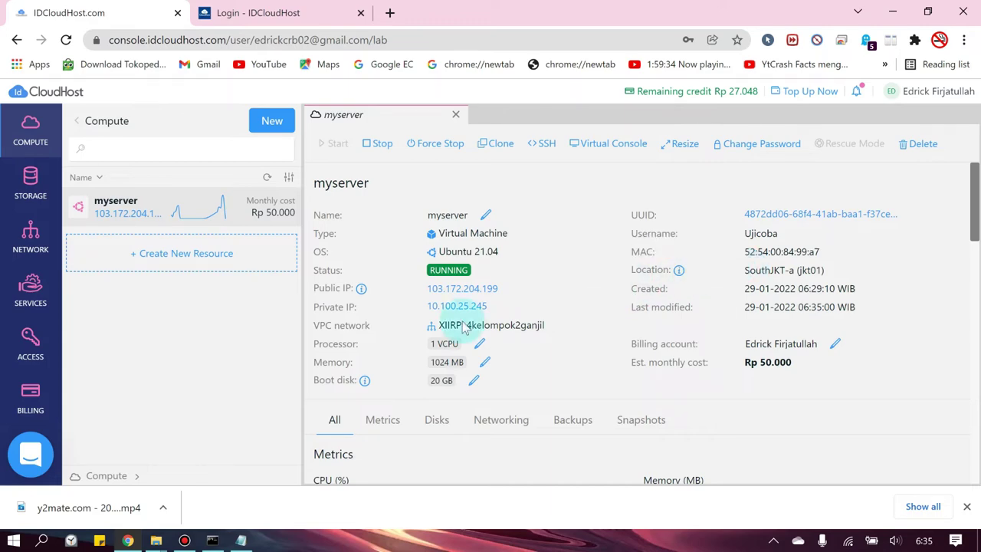
{"action": "scroll", "coordinate": [537, 318], "scroll_direction": "down", "scroll_amount": 1}
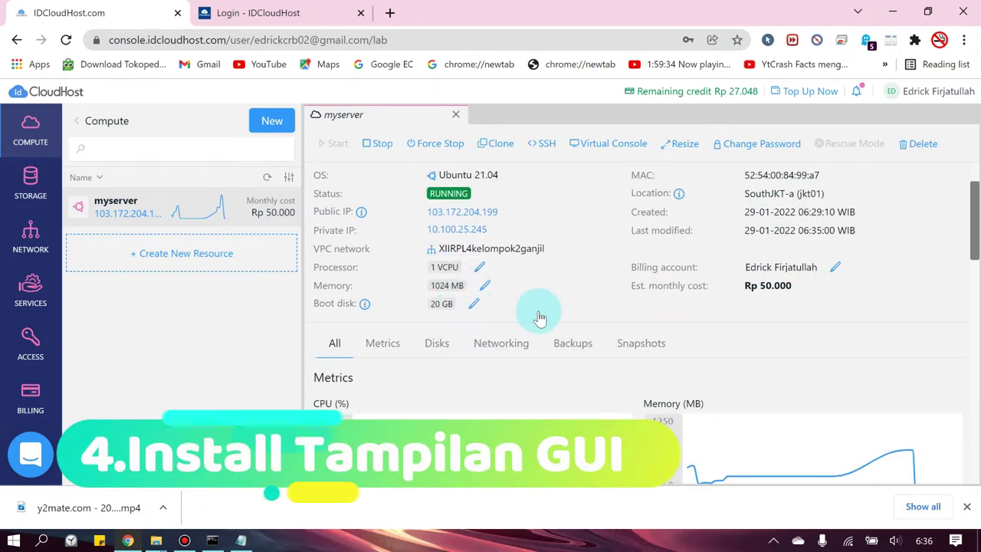
{"action": "scroll", "coordinate": [548, 307], "scroll_direction": "up", "scroll_amount": 1}
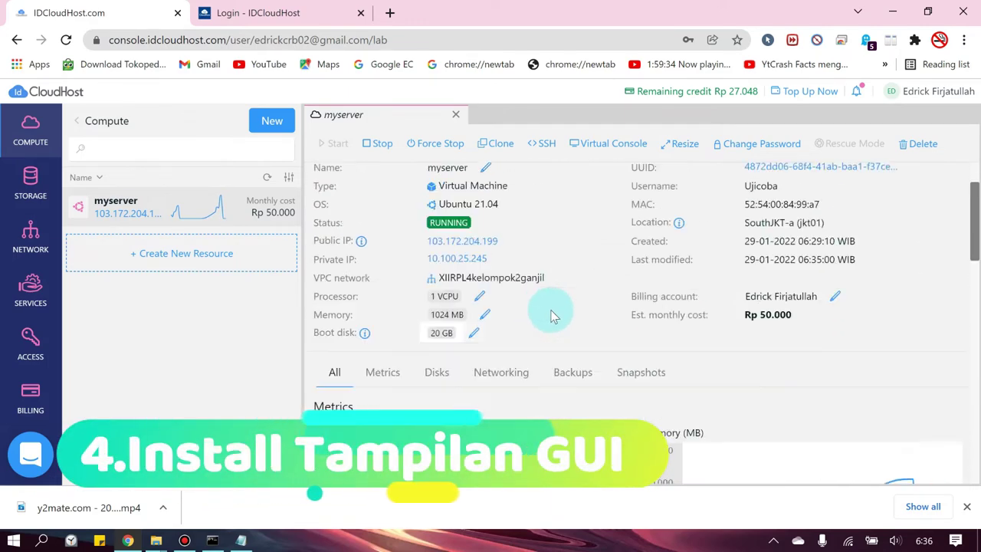
- Log in to myserver's tty1 virtual console with the account username and password
{"action": "left_click", "coordinate": [604, 145]}
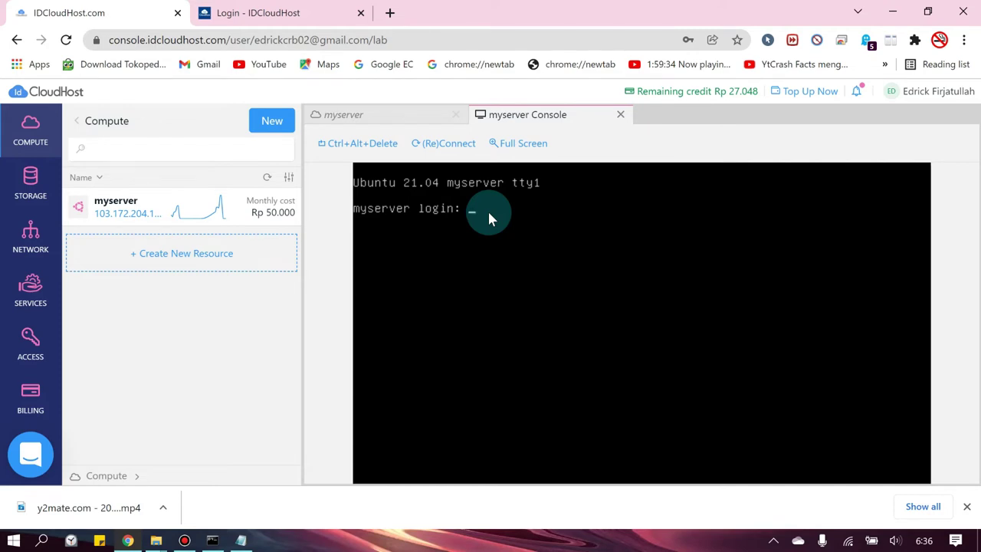
{"action": "type", "text": "Ujicoba"}
{"action": "key", "text": "Return"}
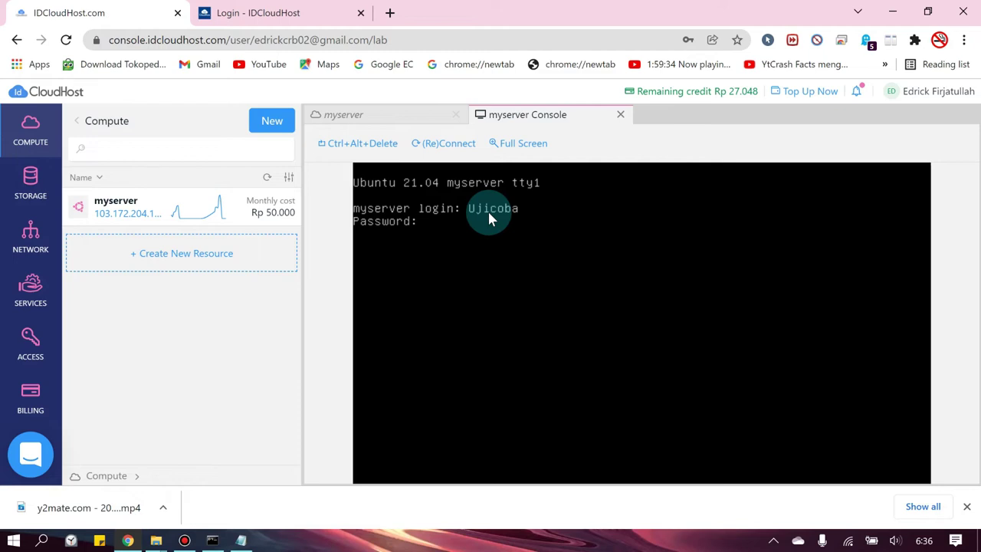
{"action": "key", "text": "Return"}
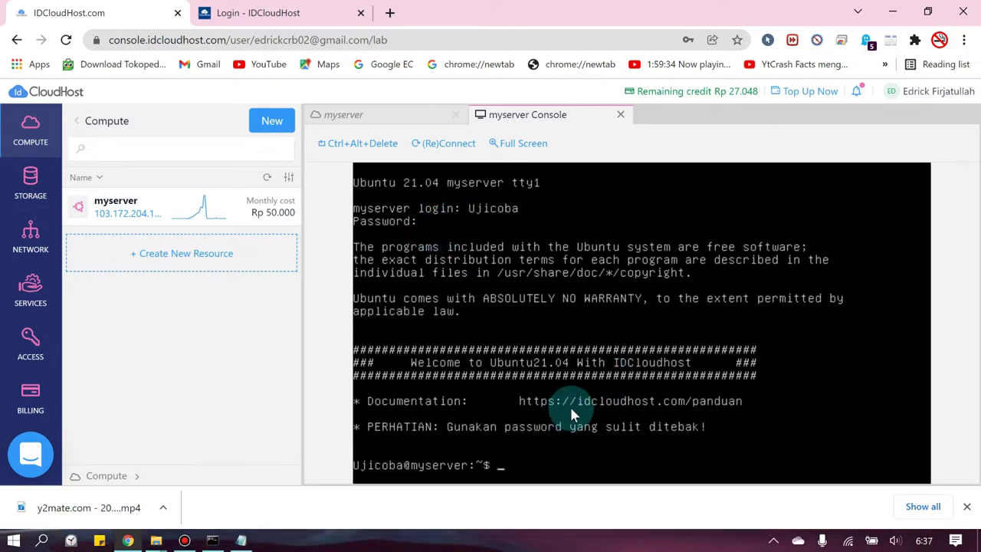
- Type sudo su at the shell prompt, then erase it to leave an empty prompt
{"action": "type", "text": "sudo su"}
{"action": "key", "text": "BackSpace"}
{"action": "key", "text": "BackSpace"}
{"action": "key", "text": "BackSpace"}
{"action": "key", "text": "BackSpace"}
{"action": "key", "text": "BackSpace"}
{"action": "key", "text": "BackSpace"}
{"action": "key", "text": "BackSpace"}
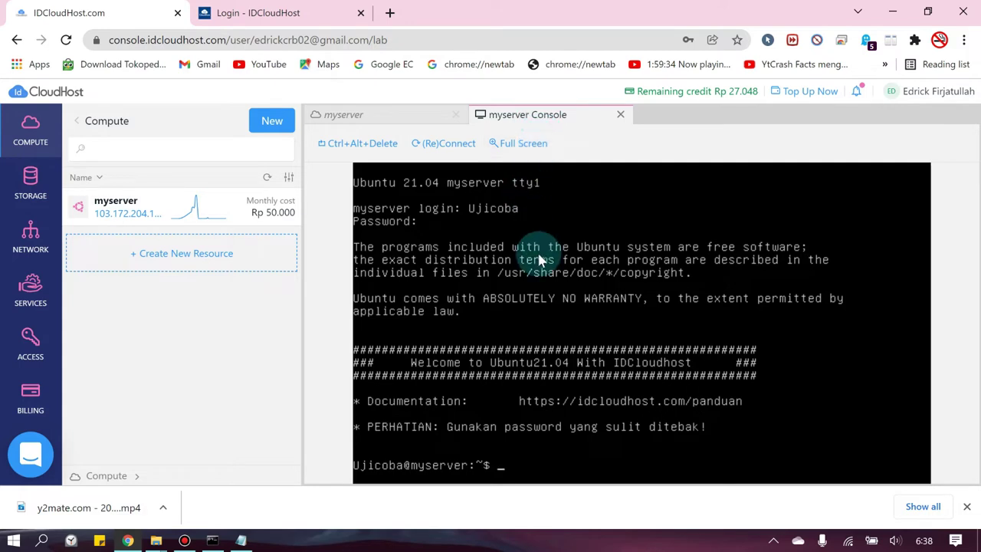
{"action": "type", "text": "sudi"}
{"action": "key", "text": "BackSpace"}
{"action": "type", "text": "o"}
{"action": "key", "text": "BackSpace"}
{"action": "key", "text": "BackSpace"}
{"action": "key", "text": "BackSpace"}
{"action": "key", "text": "BackSpace"}
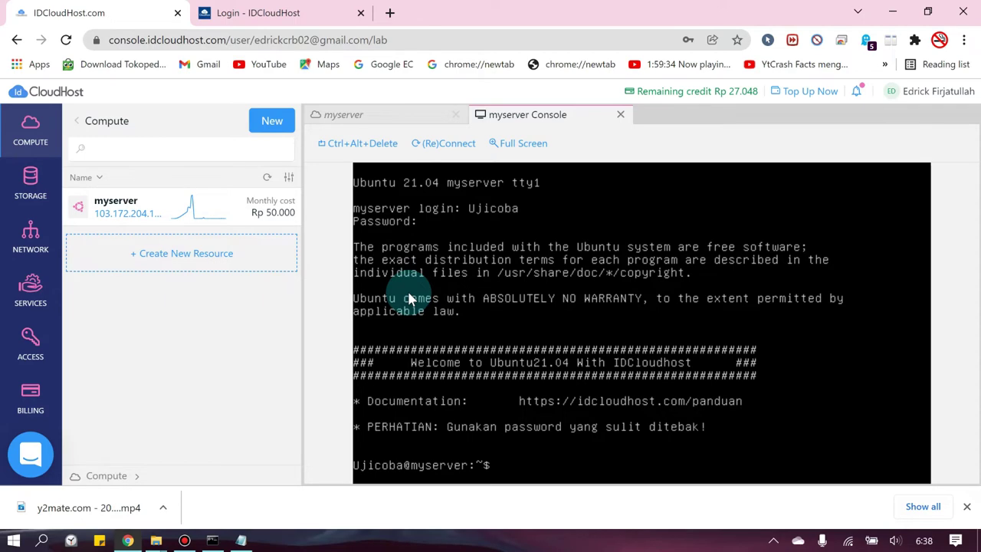
- Launch PuTTY and open an SSH connection to myserver's public IP 103.172.204.199
{"action": "key", "text": "super"}
{"action": "type", "text": "pu"}
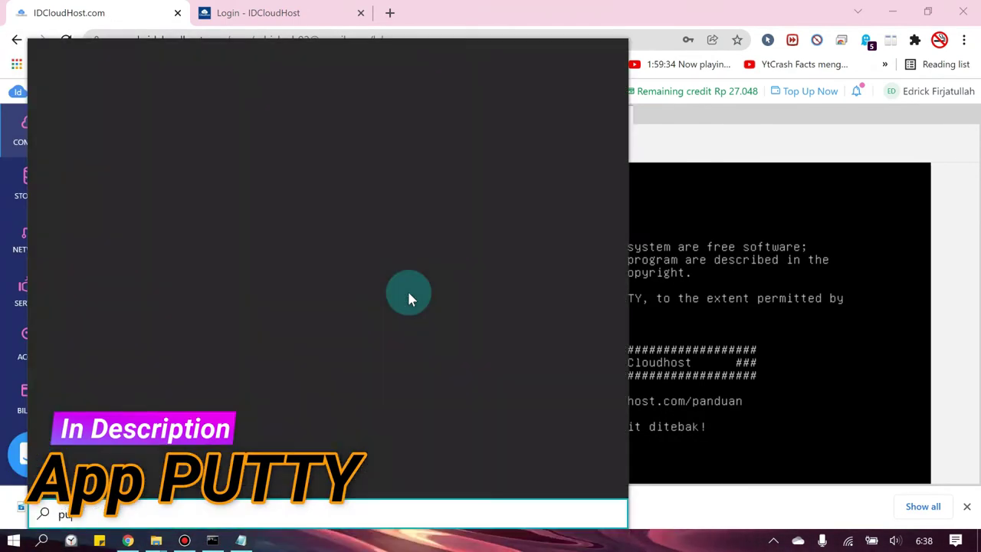
{"action": "type", "text": "tty"}
{"action": "key", "text": "Return"}
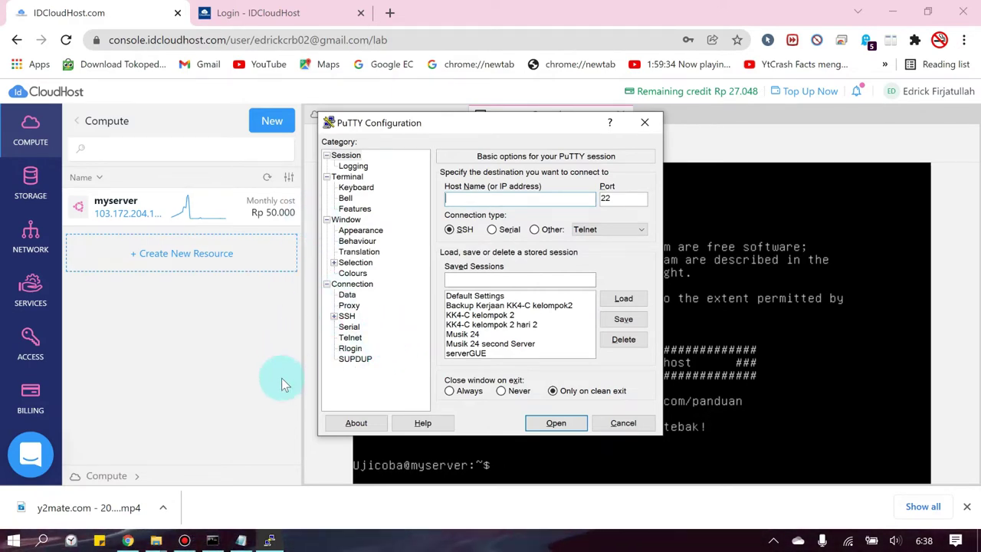
{"action": "left_click", "coordinate": [312, 320]}
{"action": "left_click", "coordinate": [372, 115]}
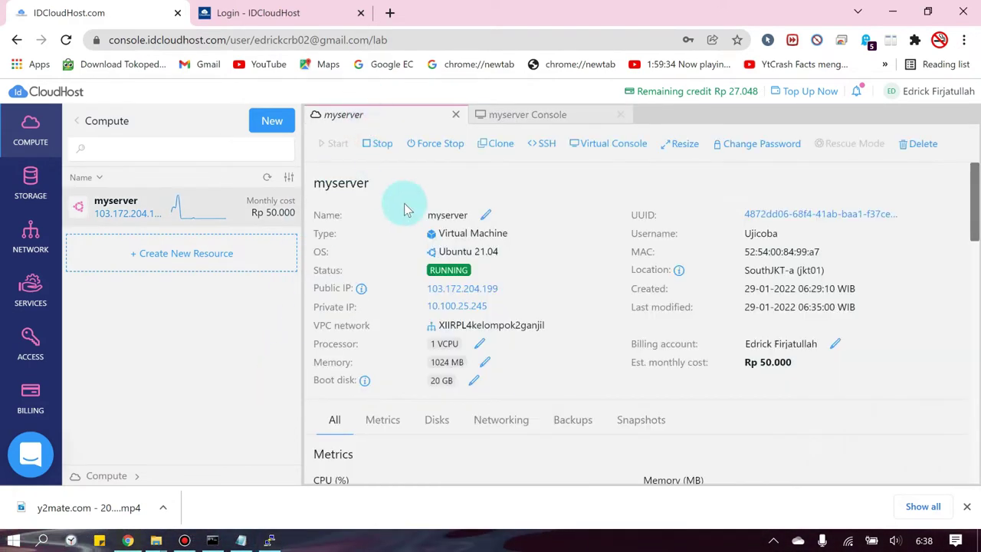
{"action": "left_click", "coordinate": [270, 540]}
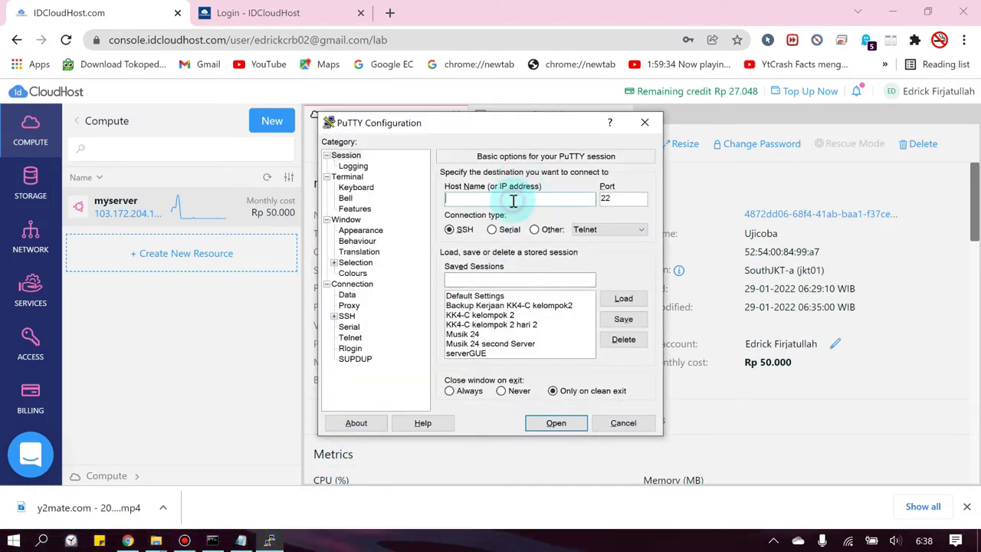
{"action": "type", "text": "103.172.204.199"}
{"action": "left_click", "coordinate": [555, 424]}
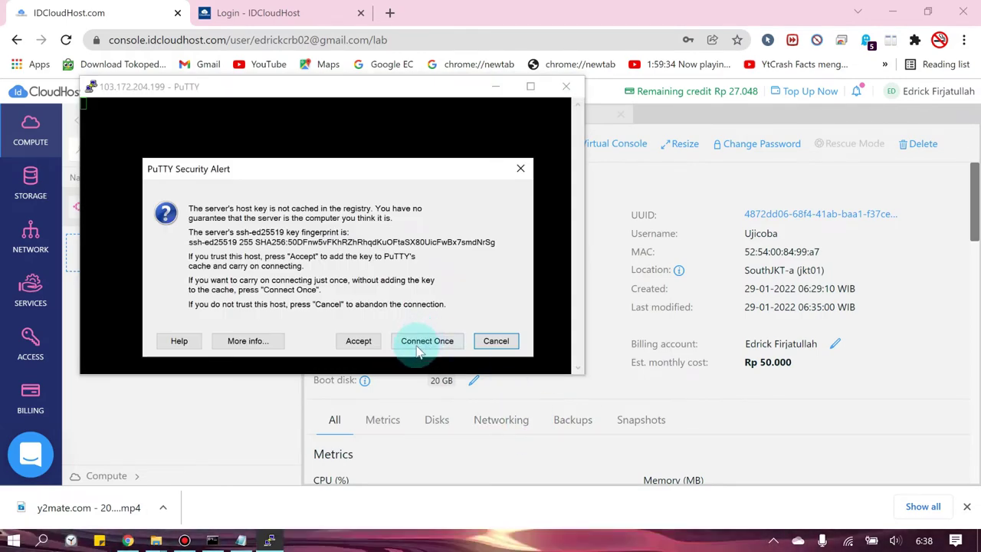
- Accept the host key, maximize the terminal, and log in with the account username and password
{"action": "left_click", "coordinate": [367, 339]}
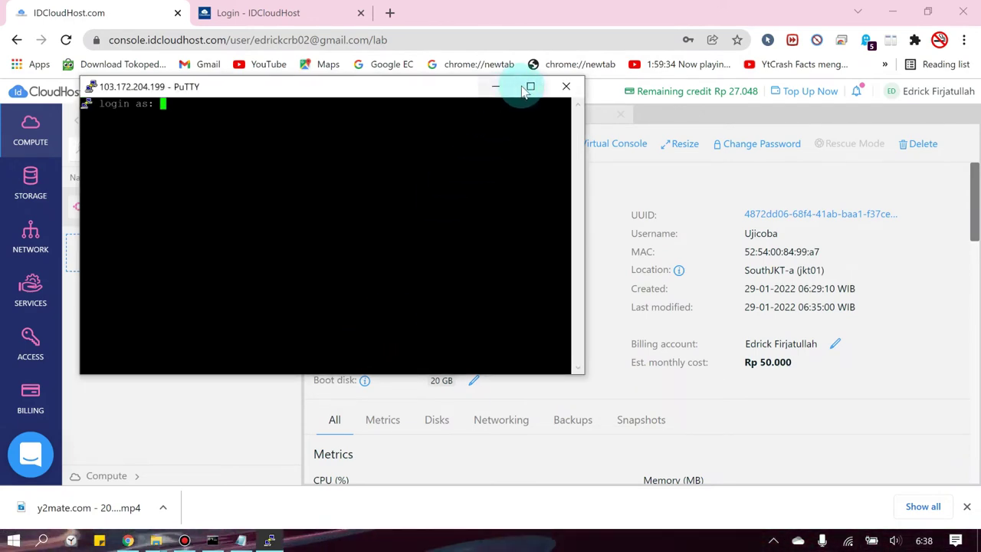
{"action": "left_click", "coordinate": [530, 85]}
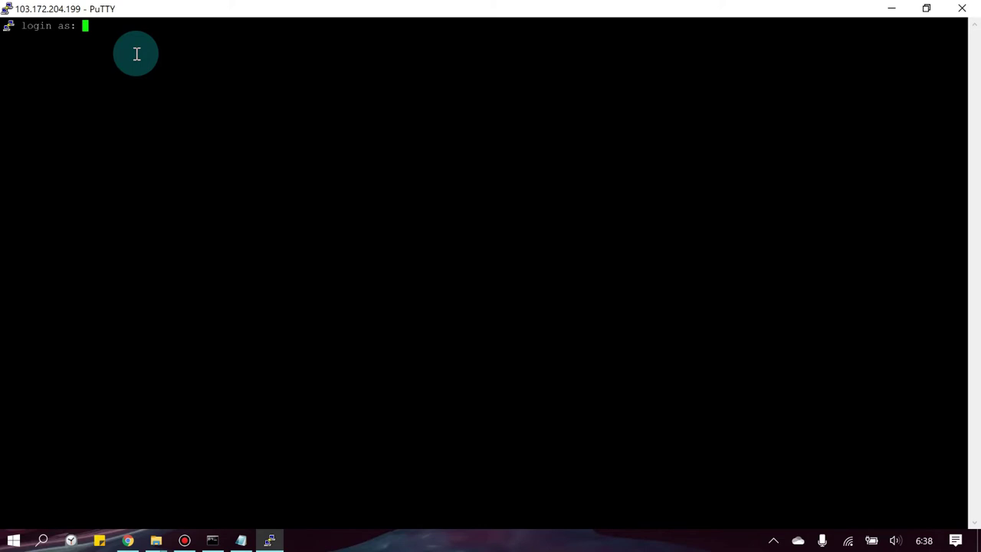
{"action": "type", "text": "Ujicoba"}
{"action": "key", "text": "Return"}
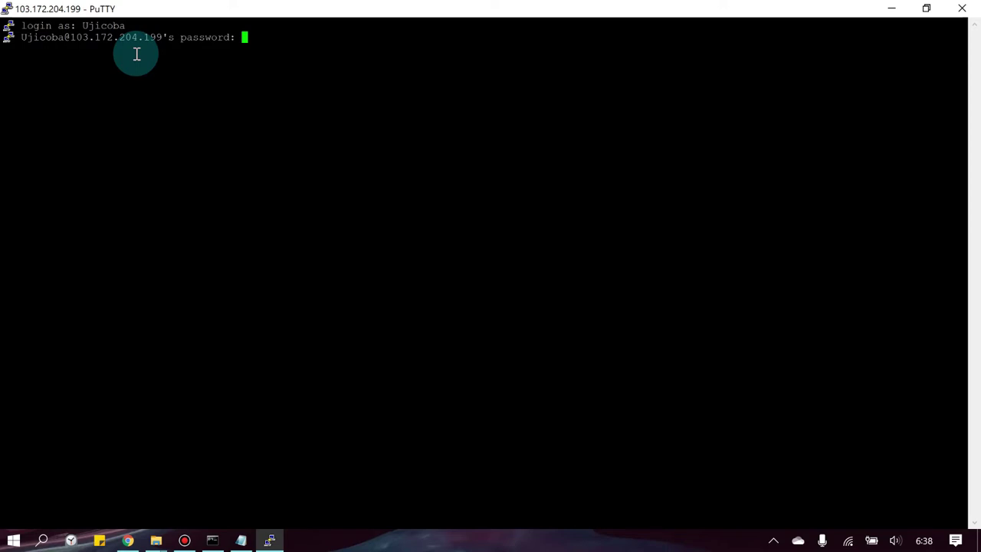
{"action": "key", "text": "Return"}
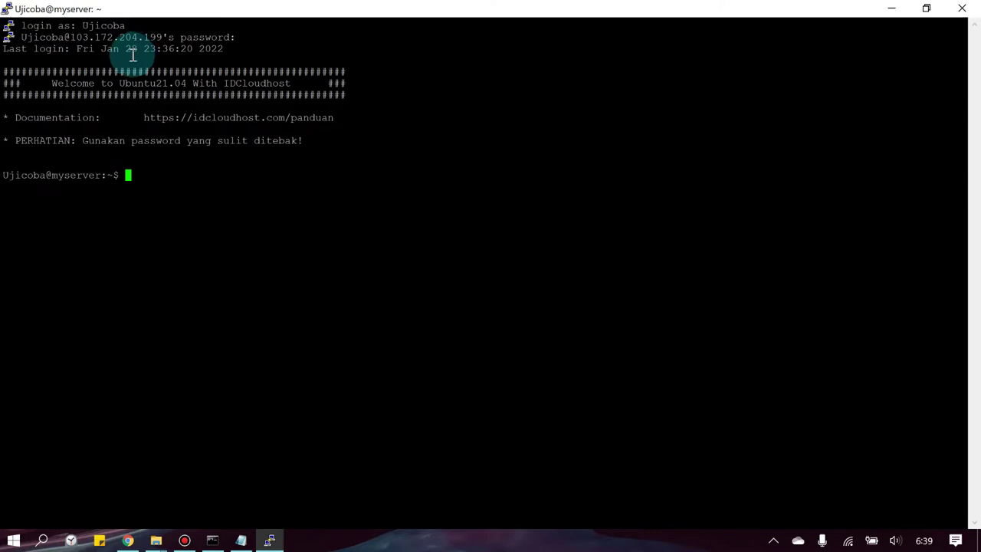
{"action": "right_click", "coordinate": [145, 177]}
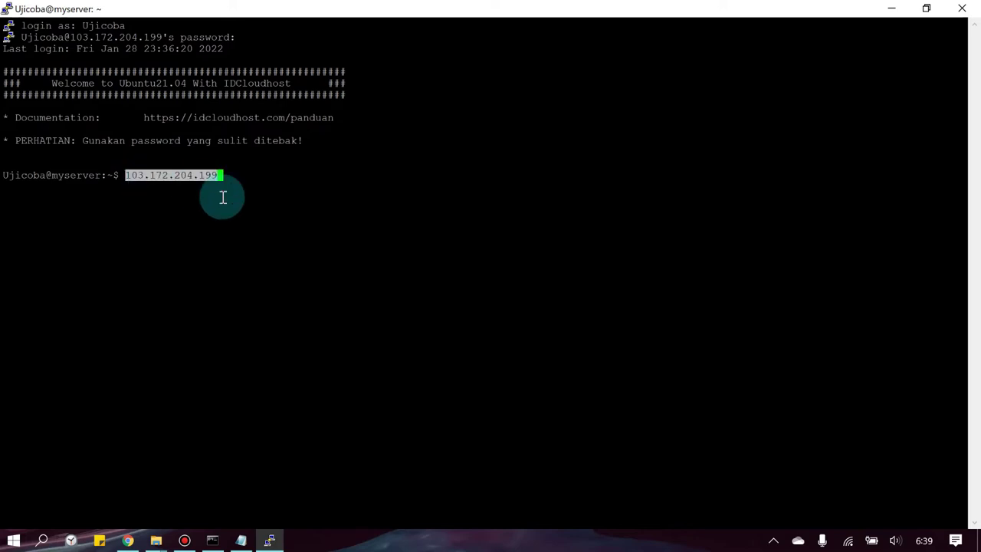
{"action": "key", "text": "BackSpace"}
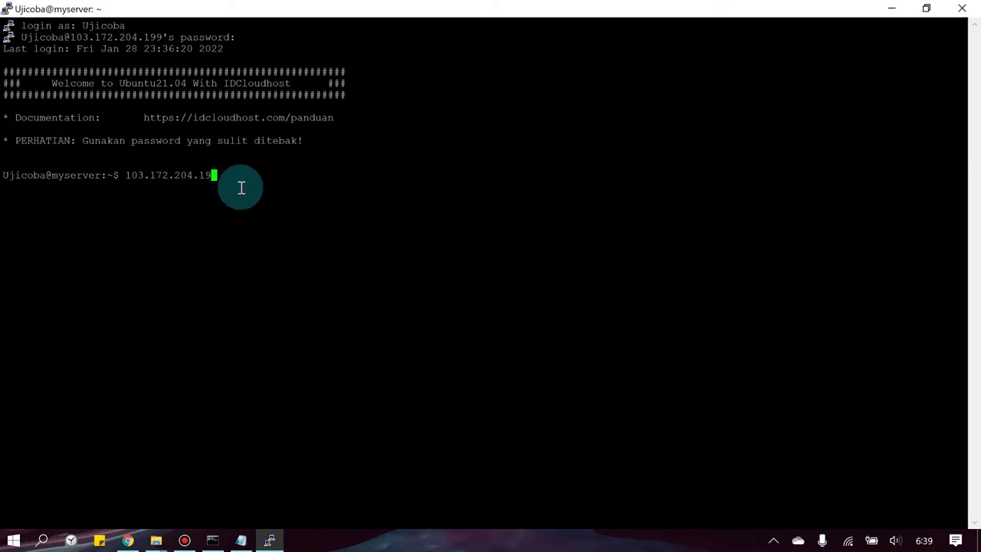
{"action": "key", "text": "BackSpace"}
{"action": "key", "text": "BackSpace"}
{"action": "key", "text": "BackSpace"}
{"action": "key", "text": "BackSpace"}
{"action": "key", "text": "BackSpace"}
{"action": "key", "text": "BackSpace"}
{"action": "key", "text": "BackSpace"}
{"action": "key", "text": "BackSpace"}
{"action": "key", "text": "BackSpace"}
{"action": "key", "text": "BackSpace"}
{"action": "key", "text": "BackSpace"}
{"action": "key", "text": "BackSpace"}
{"action": "key", "text": "BackSpace"}
- Copy sudo su from the tutorial notes and run it in PuTTY to become root
{"action": "left_click", "coordinate": [241, 539]}
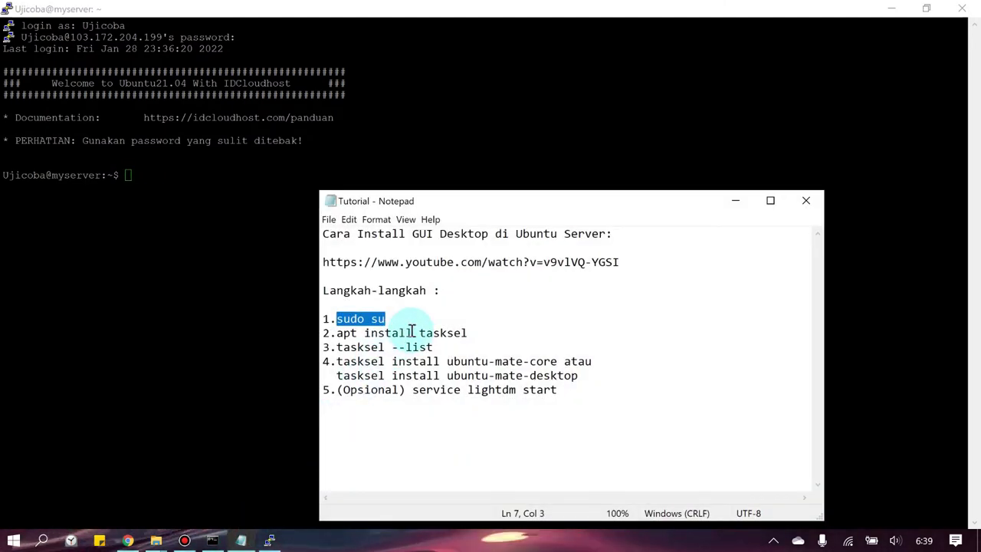
{"action": "left_click", "coordinate": [412, 331]}
{"action": "left_click", "coordinate": [337, 318]}
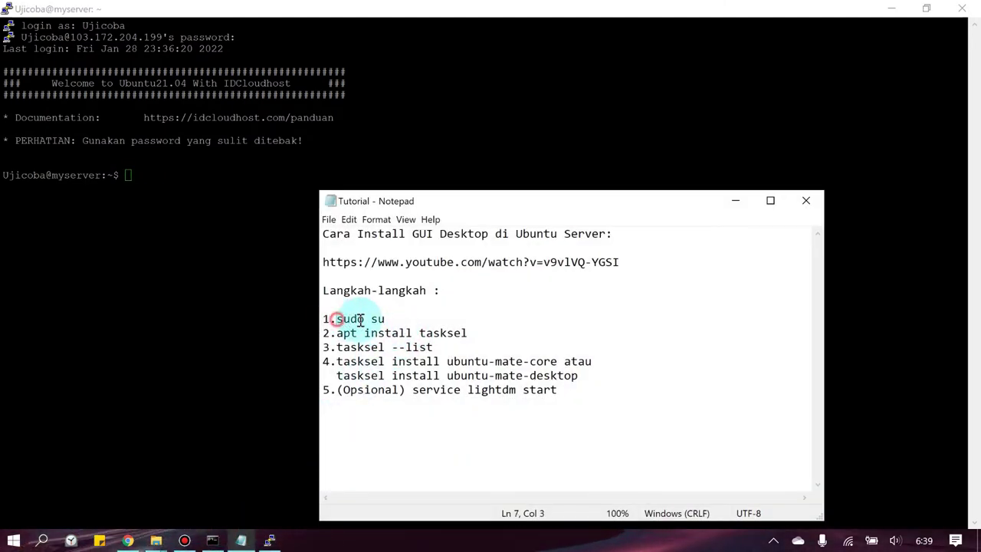
{"action": "left_click_drag", "start_coordinate": [360, 319], "coordinate": [387, 320]}
{"action": "left_click", "coordinate": [736, 201]}
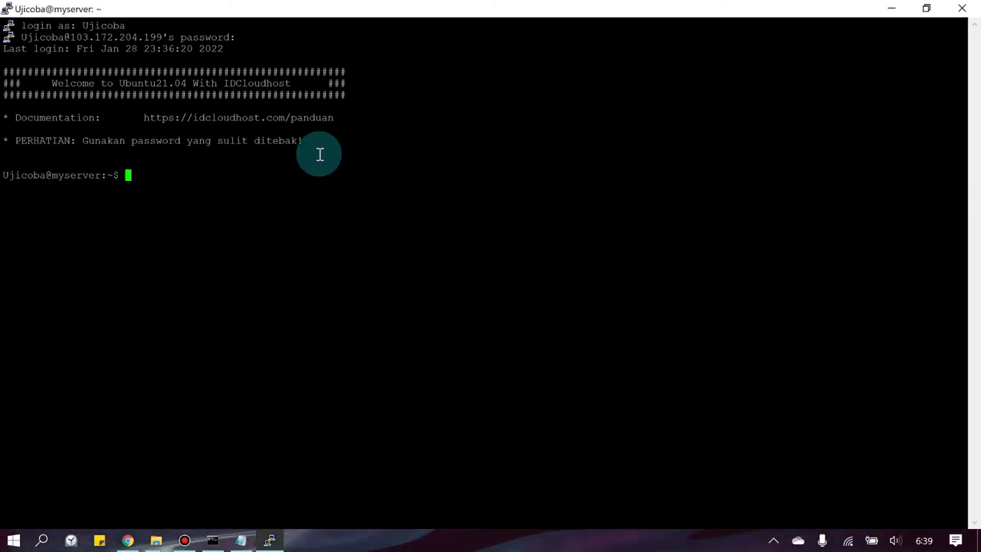
{"action": "right_click", "coordinate": [321, 154]}
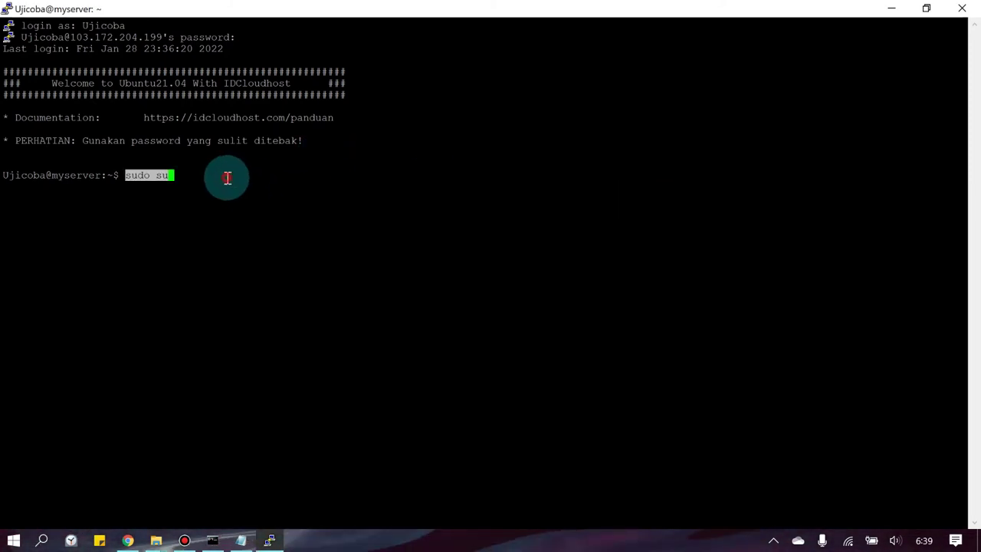
{"action": "key", "text": "Return"}
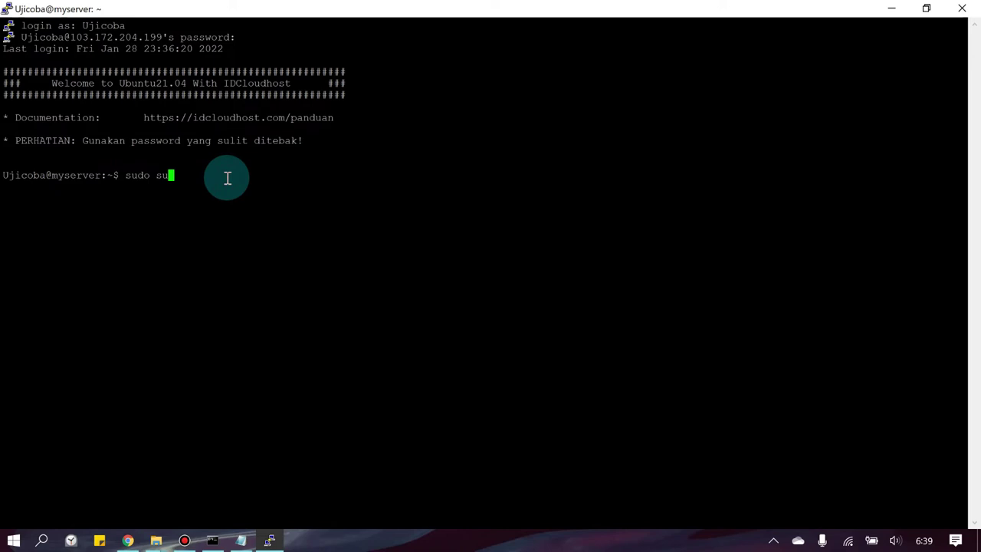
{"action": "key", "text": "Return"}
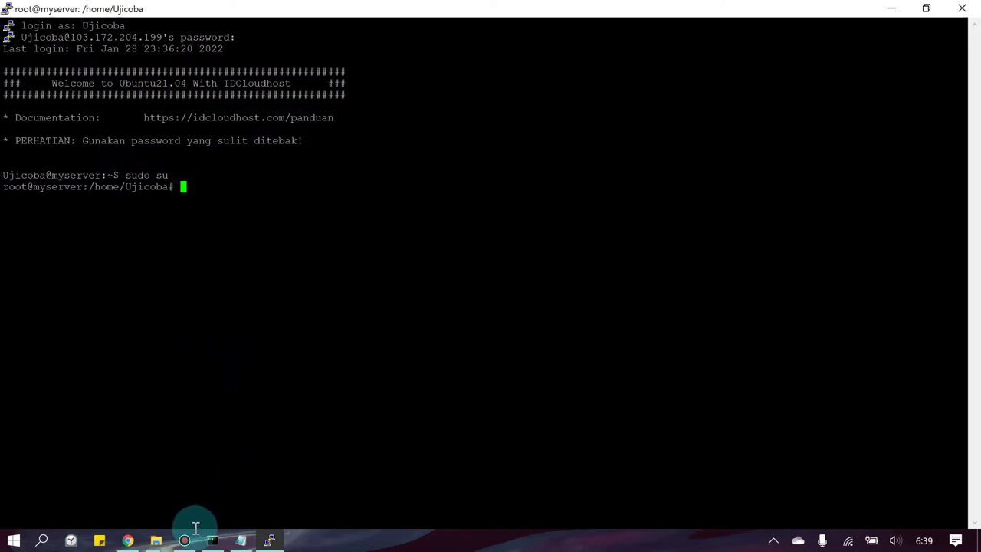
- Copy apt install tasksel from the notes and paste it at the root prompt
{"action": "left_click", "coordinate": [240, 540]}
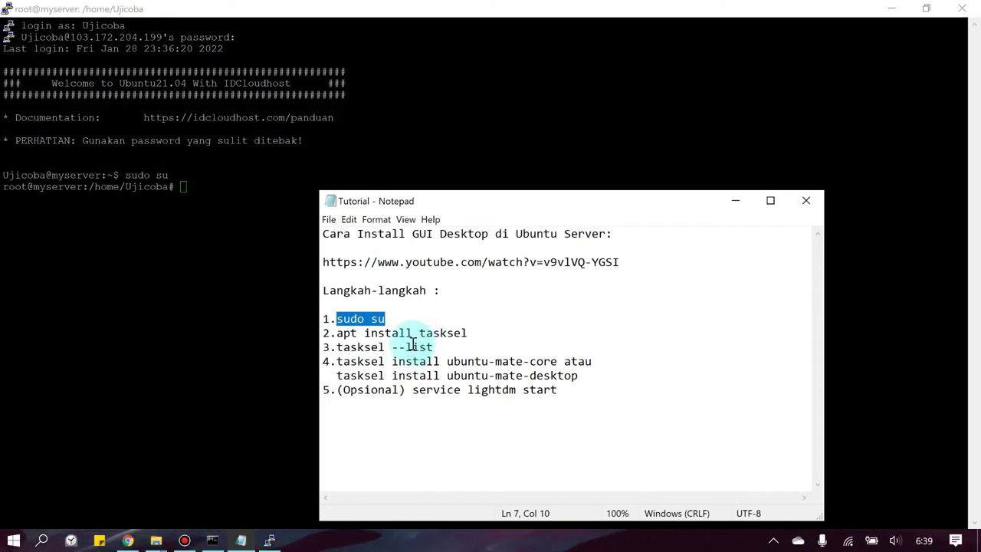
{"action": "double_click", "coordinate": [349, 333]}
{"action": "left_click_drag", "start_coordinate": [379, 333], "coordinate": [473, 335]}
{"action": "key", "text": "ctrl+c"}
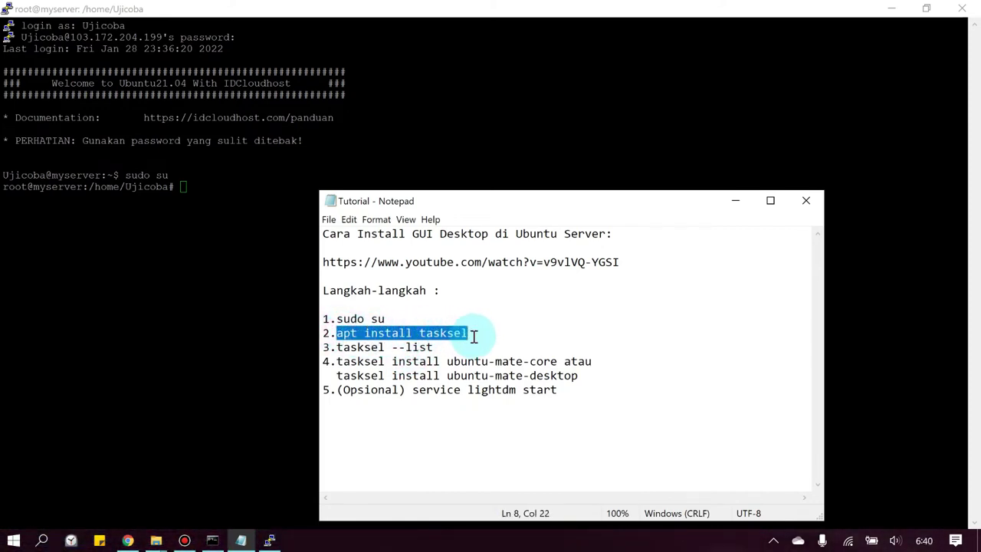
{"action": "left_click", "coordinate": [735, 205]}
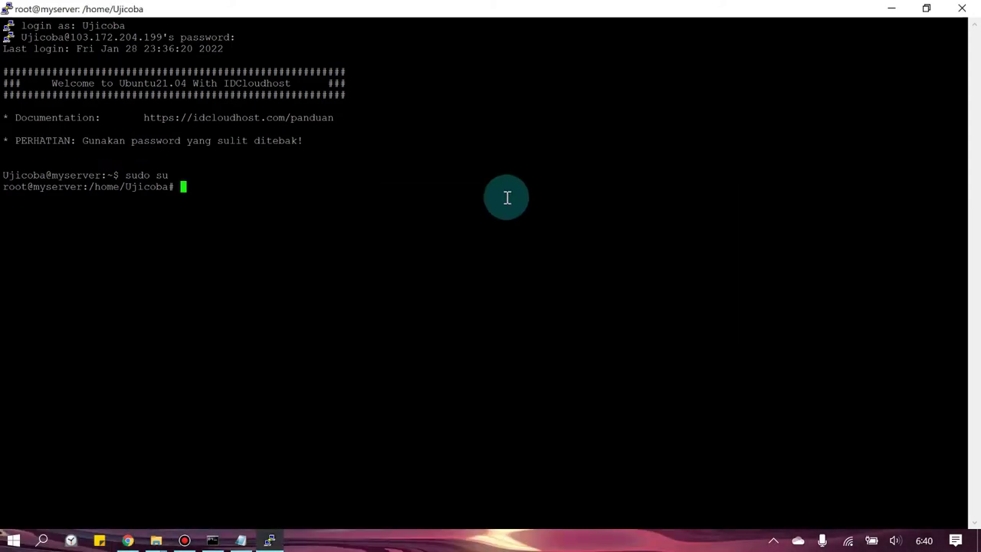
{"action": "right_click", "coordinate": [407, 197]}
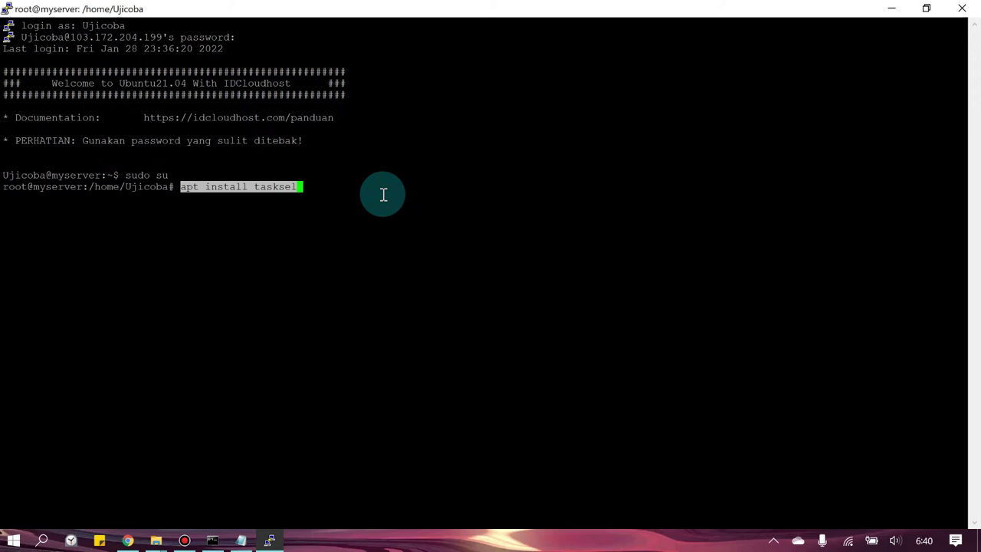
- Install tasksel, confirming the install, then run tasksel --list to show the available tasks
{"action": "key", "text": "Right"}
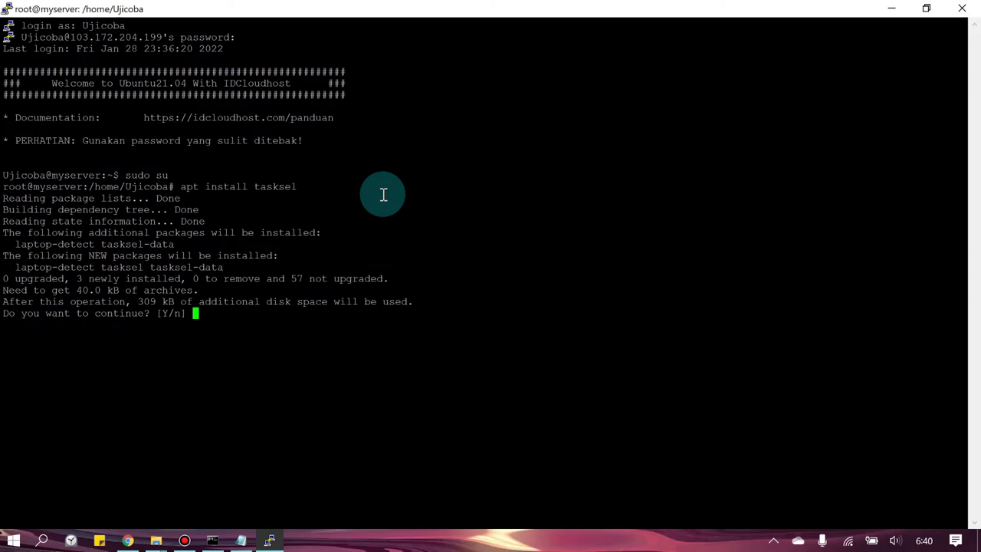
{"action": "key", "text": "Return"}
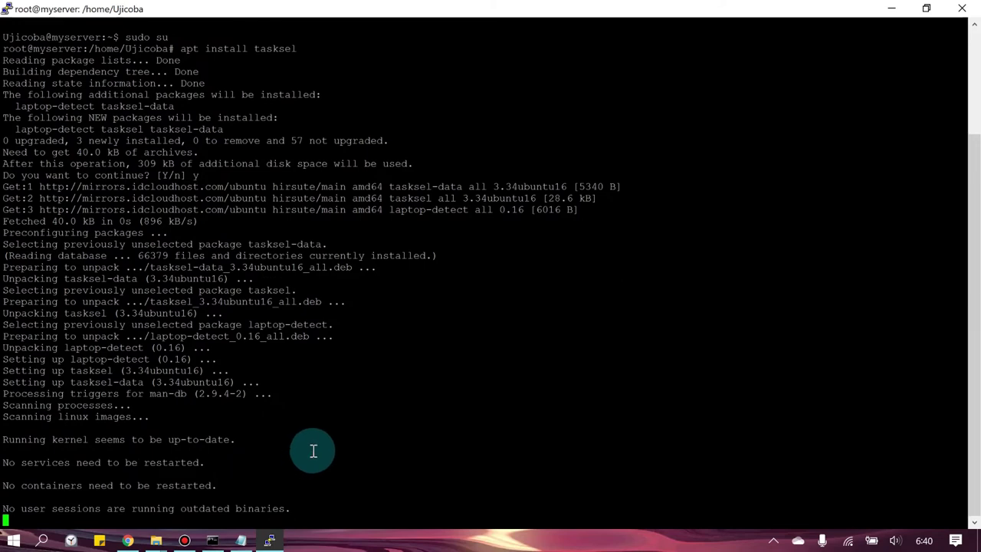
{"action": "left_click", "coordinate": [240, 538]}
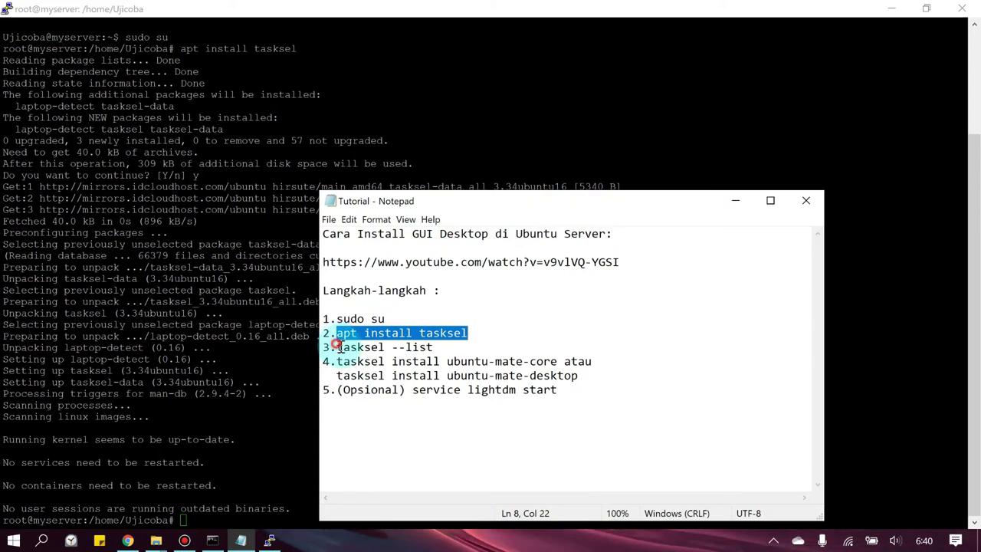
{"action": "left_click_drag", "start_coordinate": [335, 348], "coordinate": [440, 348]}
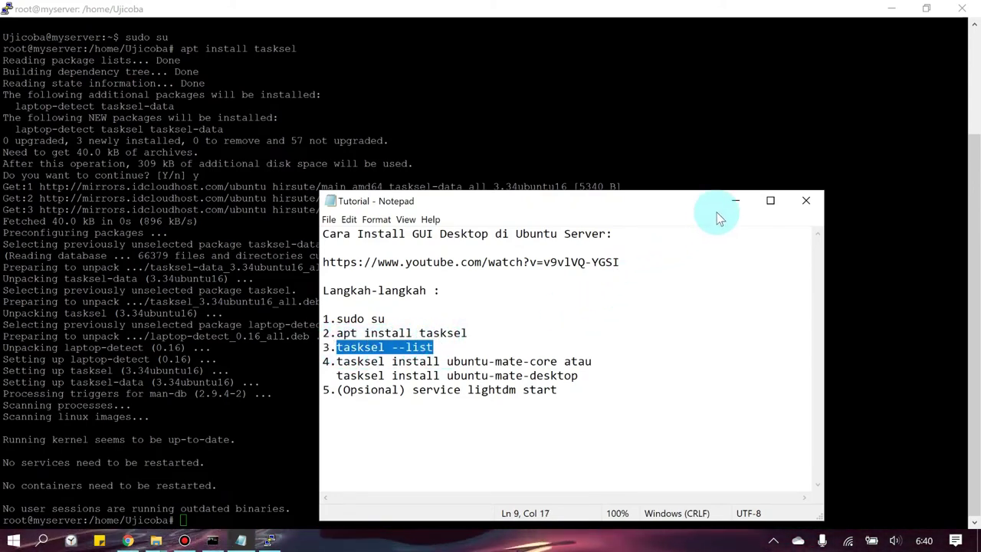
{"action": "key", "text": "alt+Tab"}
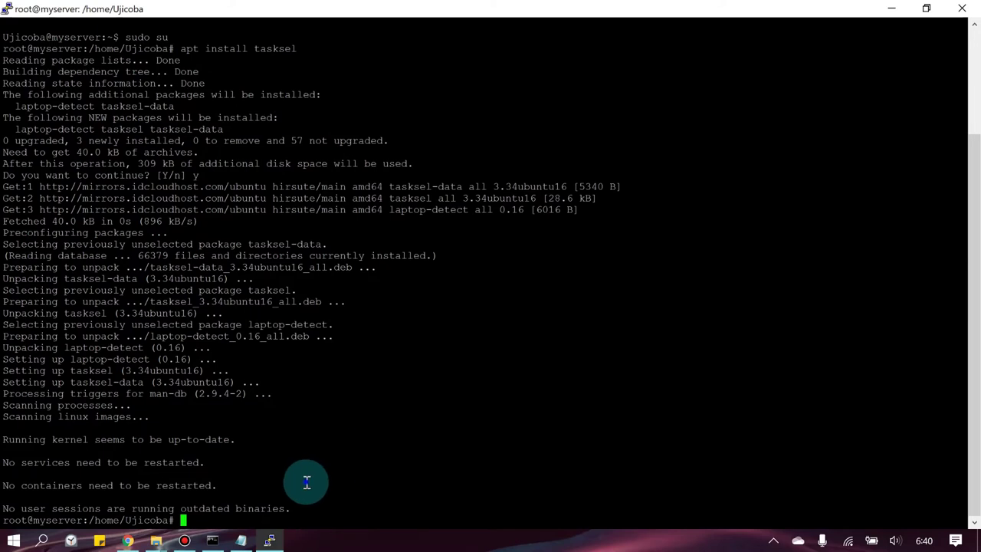
{"action": "right_click", "coordinate": [307, 481]}
{"action": "key", "text": "Return"}
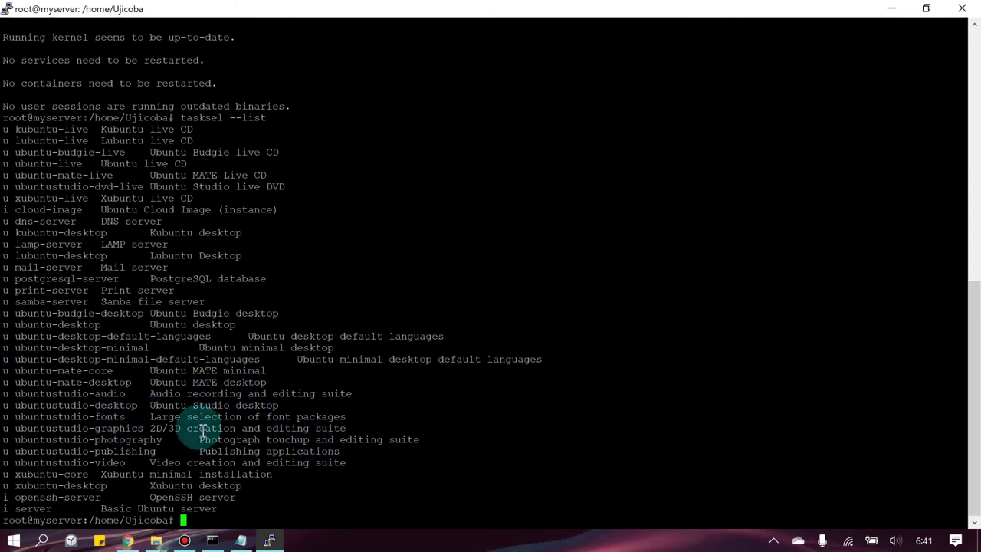
- Copy tasksel install ubuntu-mate-desktop from the notes and run it in PuTTY
{"action": "left_click", "coordinate": [240, 540]}
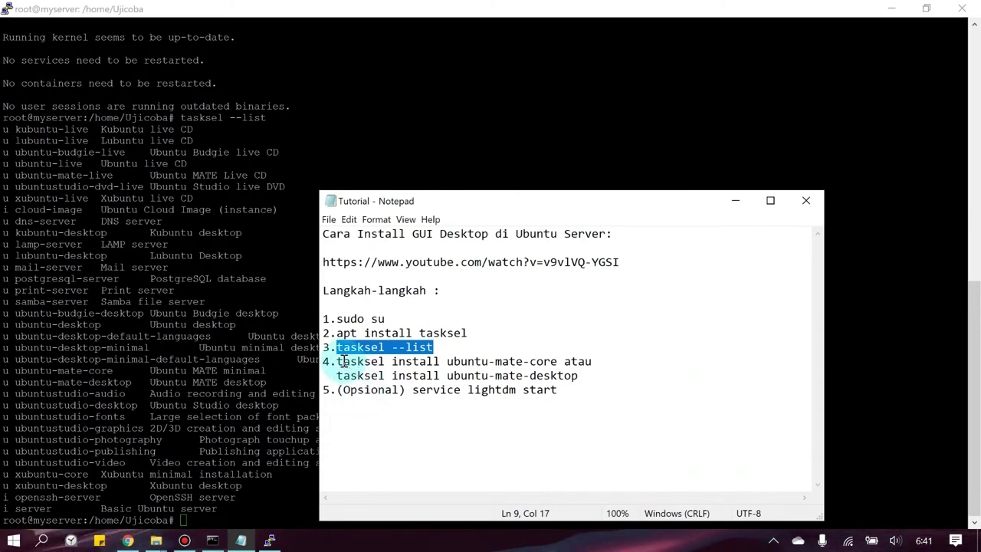
{"action": "left_click_drag", "start_coordinate": [336, 361], "coordinate": [553, 361]}
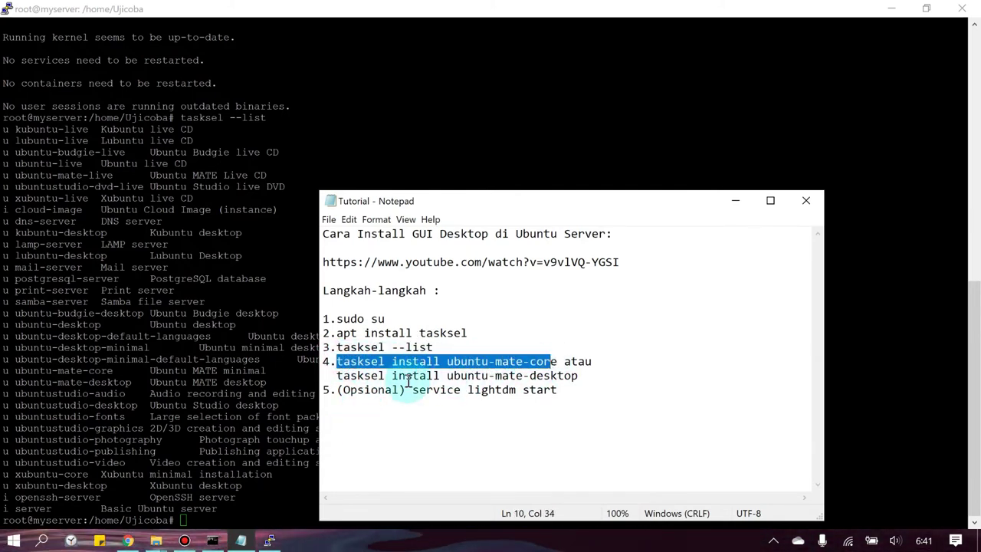
{"action": "left_click_drag", "start_coordinate": [336, 376], "coordinate": [581, 377]}
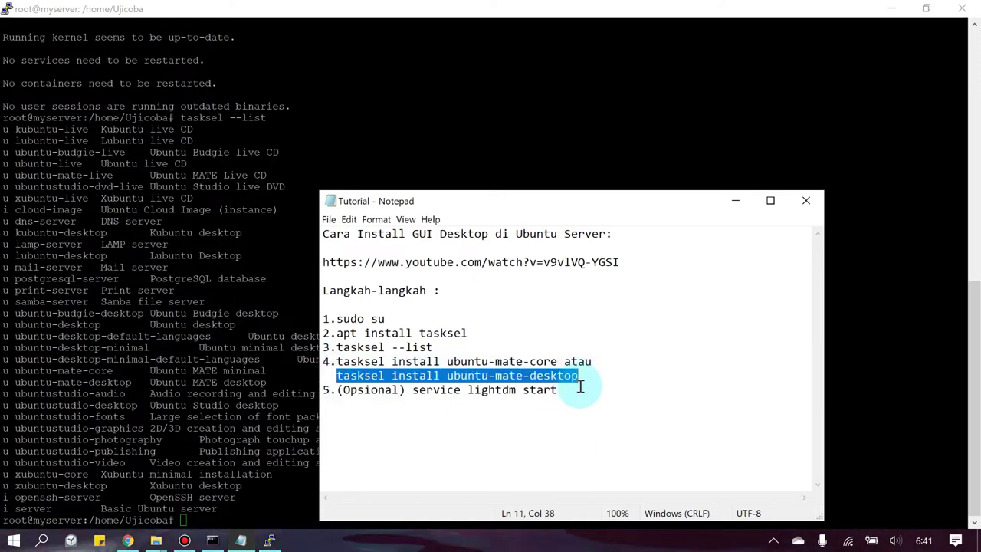
{"action": "key", "text": "ctrl+c"}
{"action": "left_click", "coordinate": [191, 496]}
{"action": "right_click", "coordinate": [190, 495]}
{"action": "key", "text": "Return"}
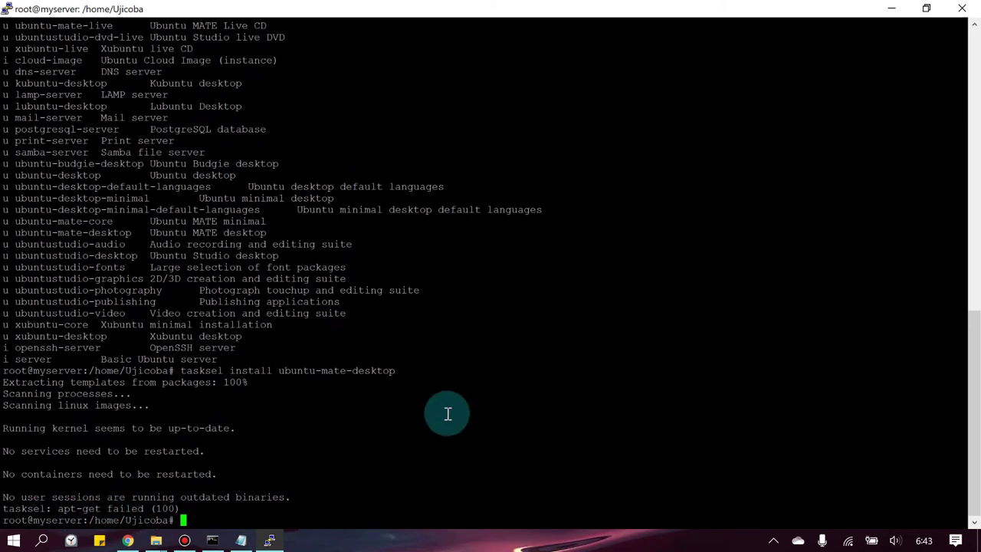
- Recopy the ubuntu-mate-desktop install command and cancel the mistakenly pasted line with Ctrl+C
{"action": "right_click", "coordinate": [514, 418]}
{"action": "key", "text": "alt+Tab"}
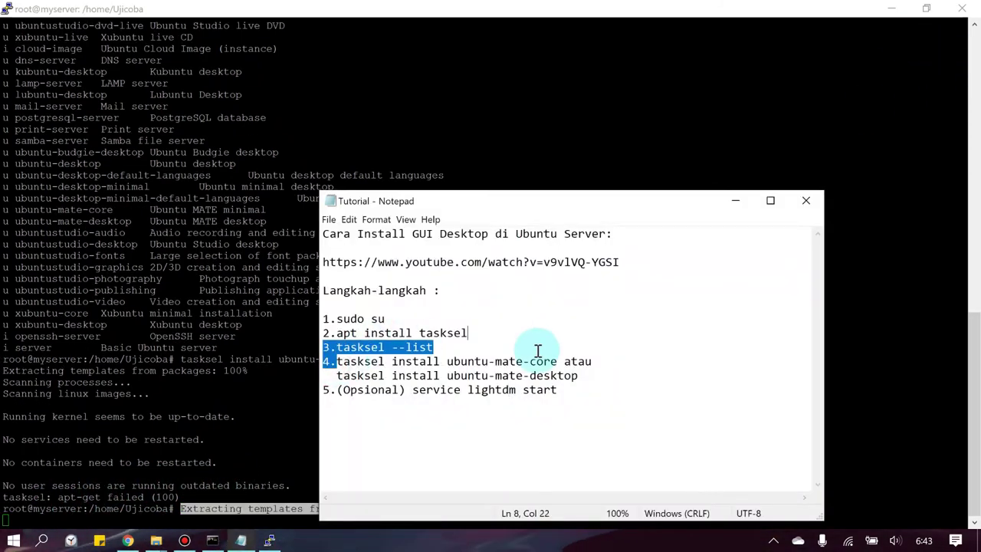
{"action": "left_click_drag", "start_coordinate": [336, 374], "coordinate": [579, 375]}
{"action": "key", "text": "ctrl+c"}
{"action": "key", "text": "alt+Tab"}
{"action": "key", "text": "ctrl+c"}
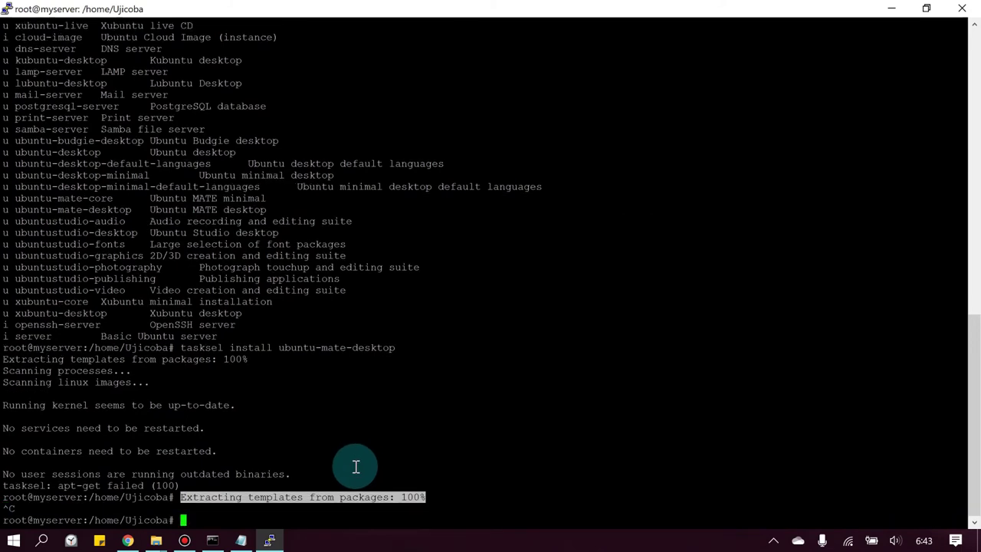
- Rerun tasksel install ubuntu-mate-desktop, run service lightdm start, and close the PuTTY window
{"action": "right_click", "coordinate": [355, 467]}
{"action": "key", "text": "Return"}
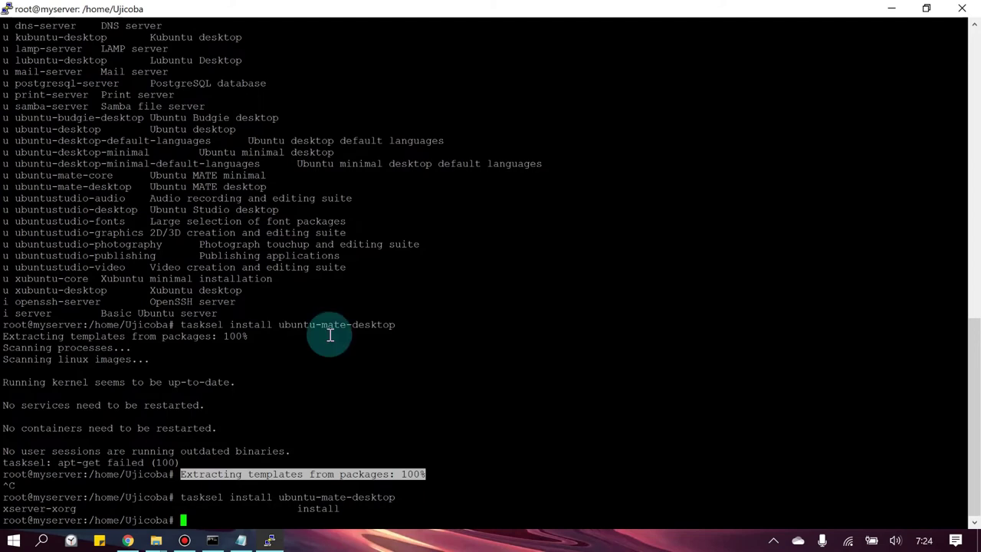
{"action": "right_click", "coordinate": [288, 453]}
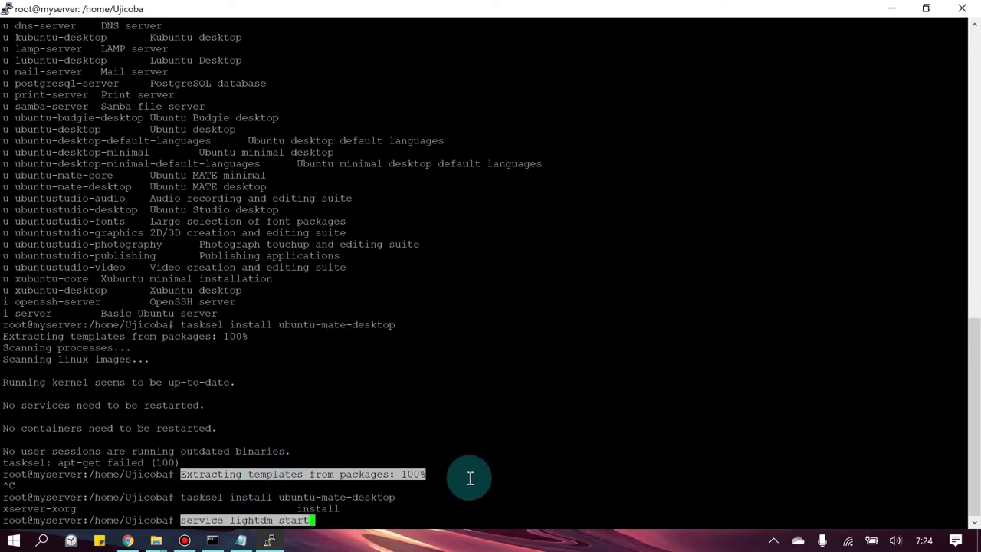
{"action": "key", "text": "End"}
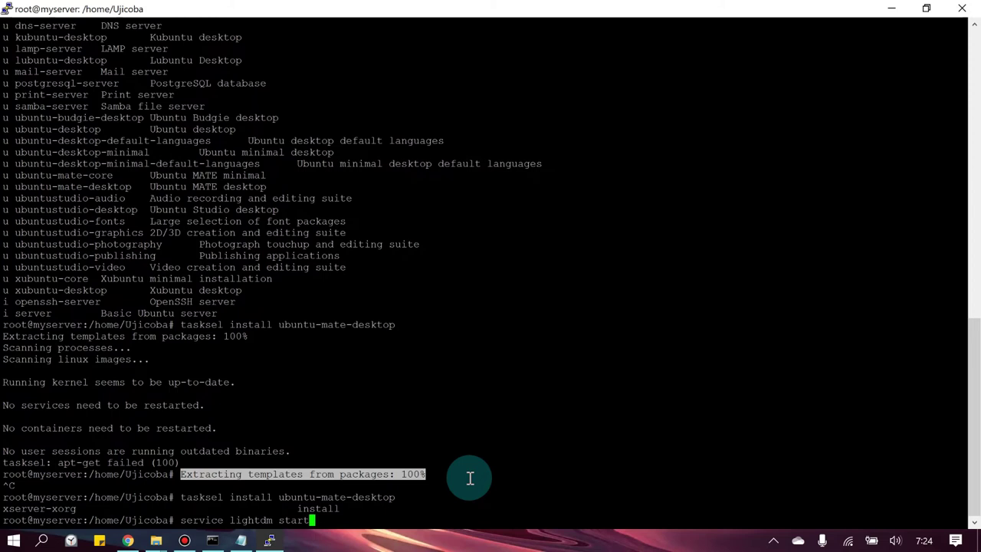
{"action": "key", "text": "Return"}
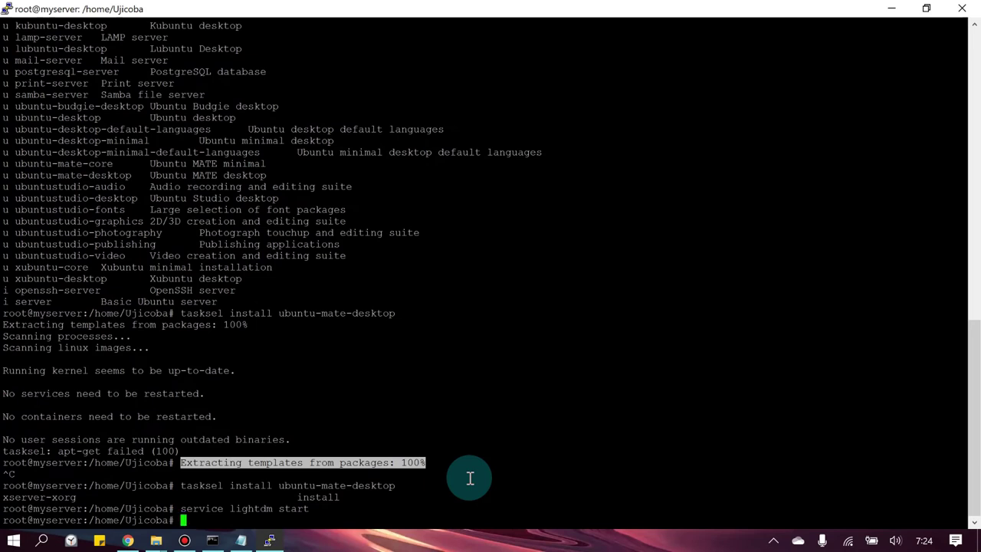
{"action": "left_click", "coordinate": [963, 8]}
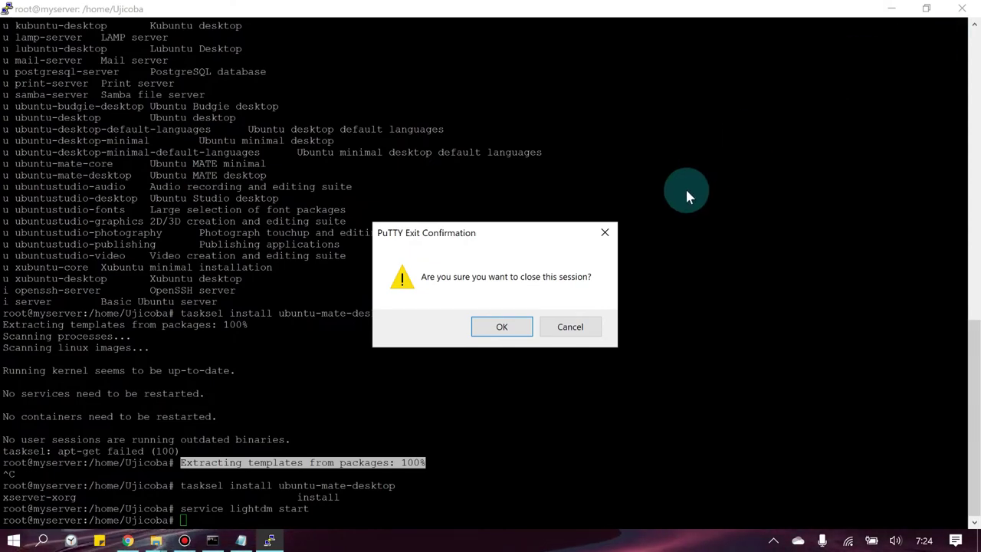
- Close PuTTY, then stop the myserver VM from its details page after the console stalls
{"action": "left_click", "coordinate": [502, 327]}
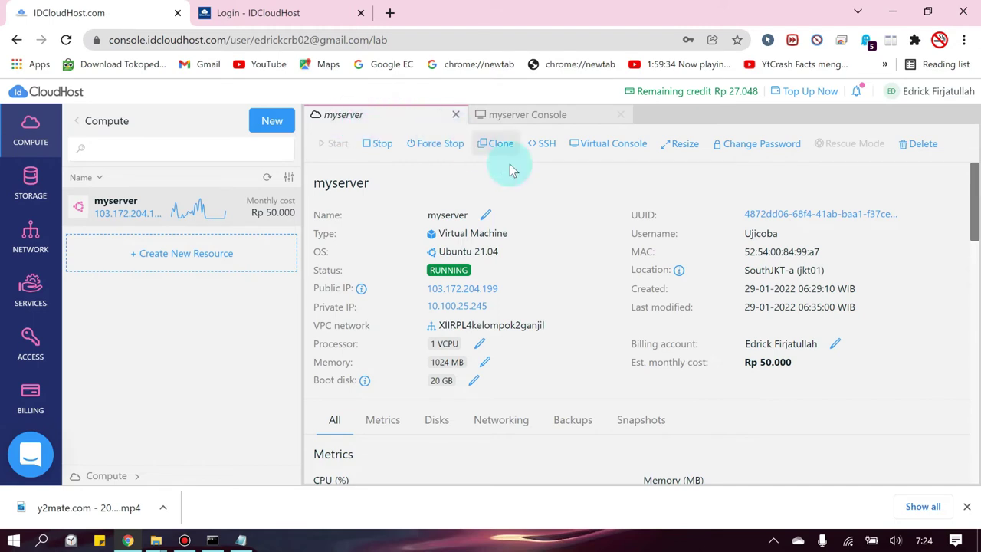
{"action": "left_click", "coordinate": [606, 151]}
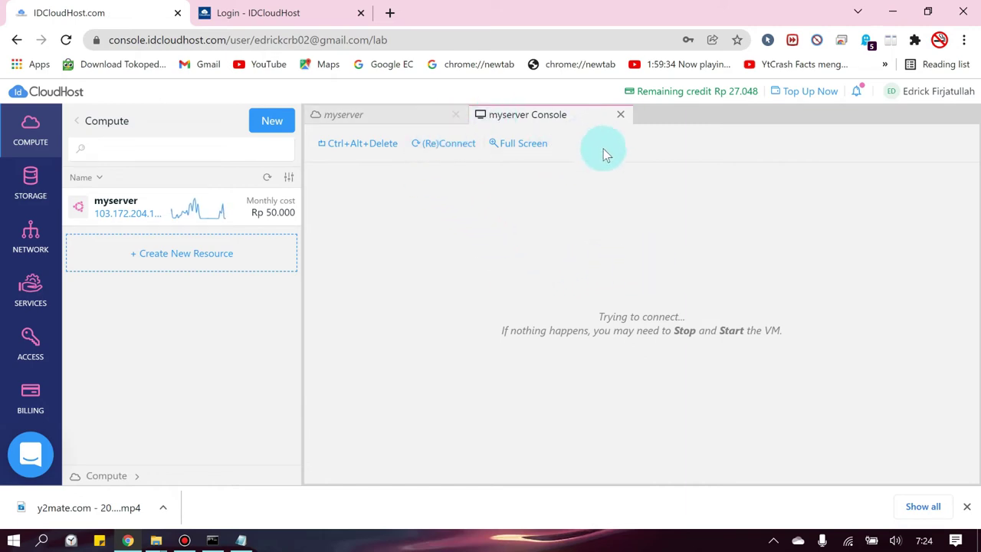
{"action": "left_click", "coordinate": [431, 143]}
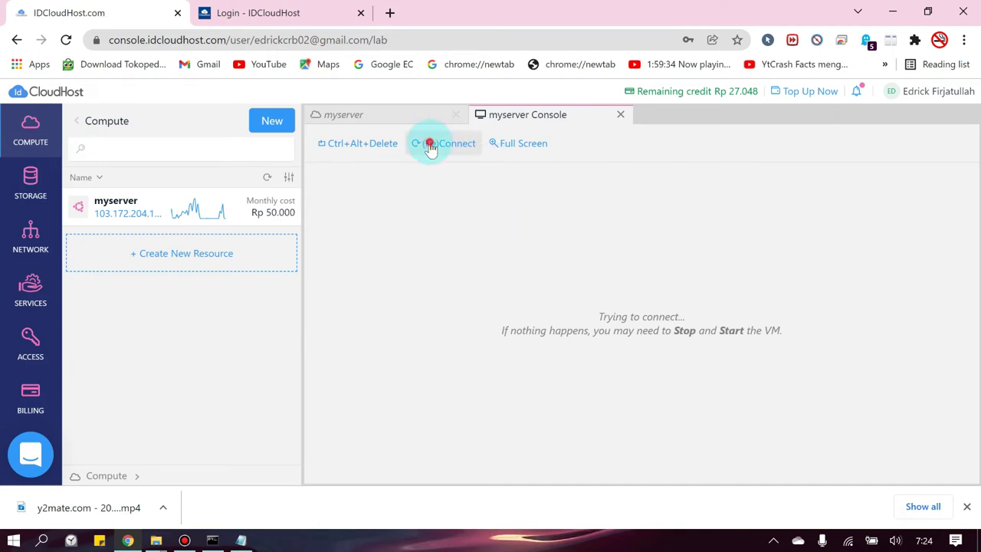
{"action": "left_click", "coordinate": [394, 114]}
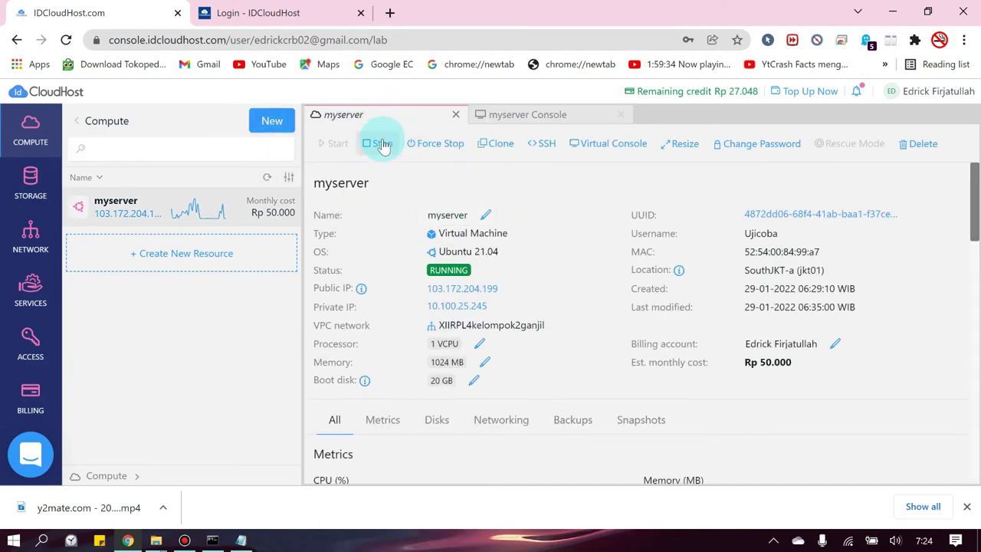
{"action": "left_click", "coordinate": [383, 145]}
{"action": "left_click", "coordinate": [753, 325]}
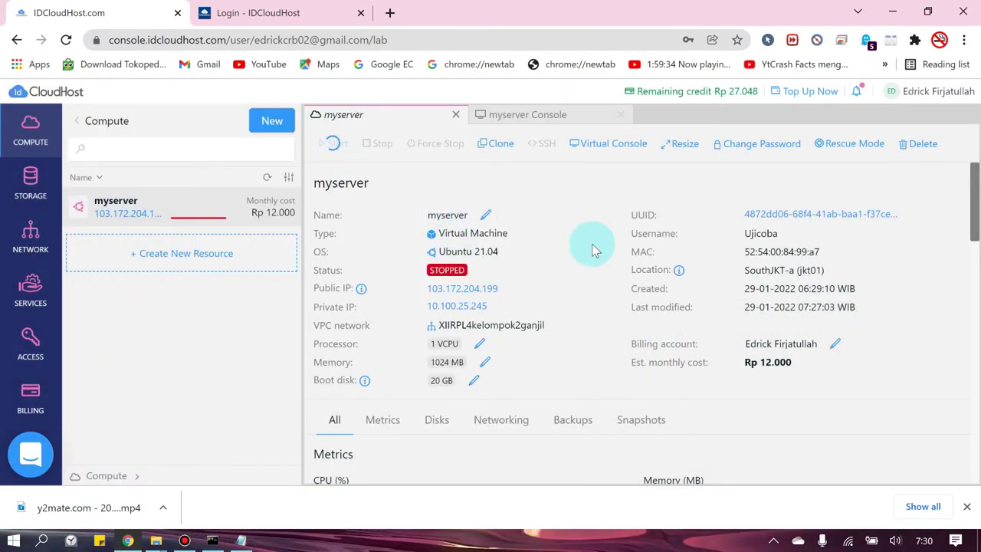
- Reopen myserver's virtual console to watch the systemd boot log
{"action": "left_click", "coordinate": [620, 116]}
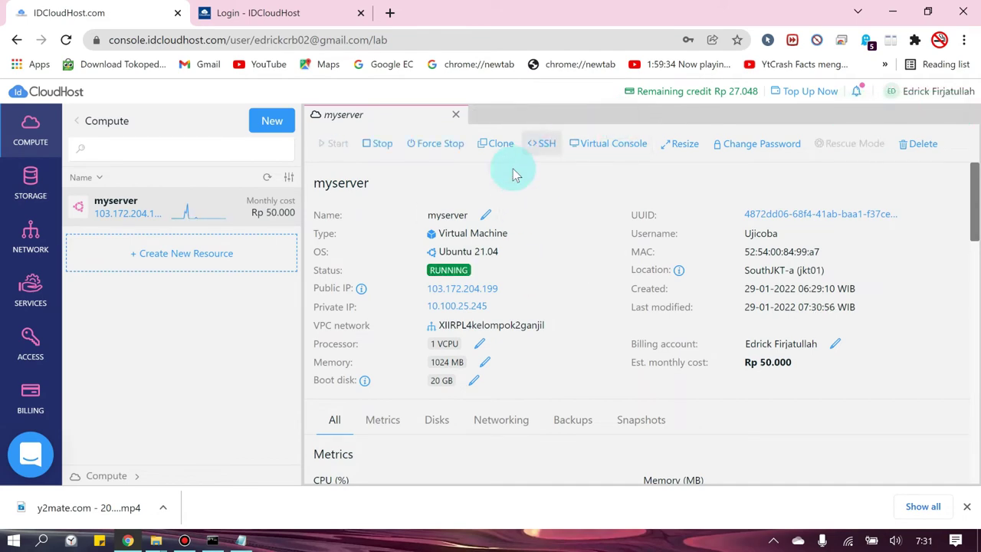
{"action": "left_click", "coordinate": [605, 145]}
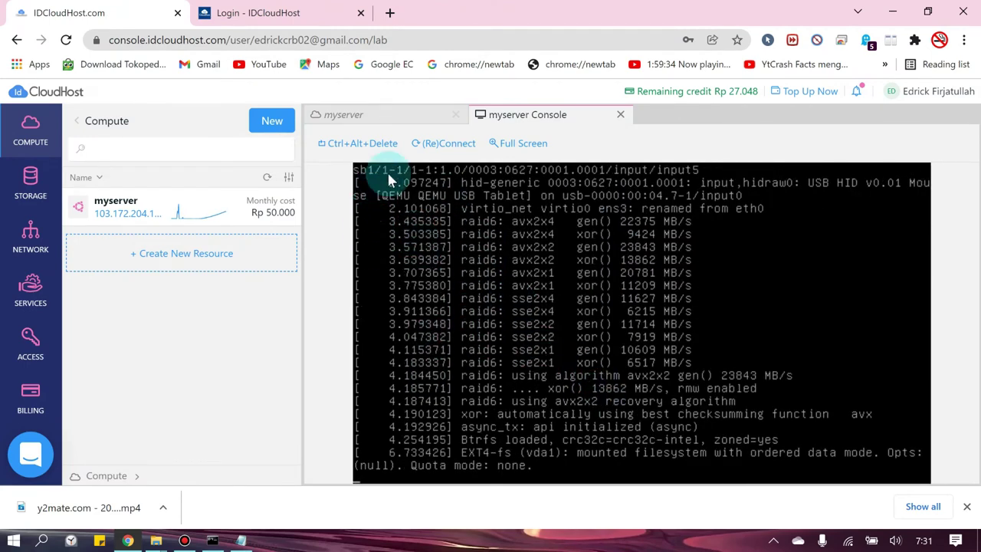
{"action": "left_click", "coordinate": [386, 116]}
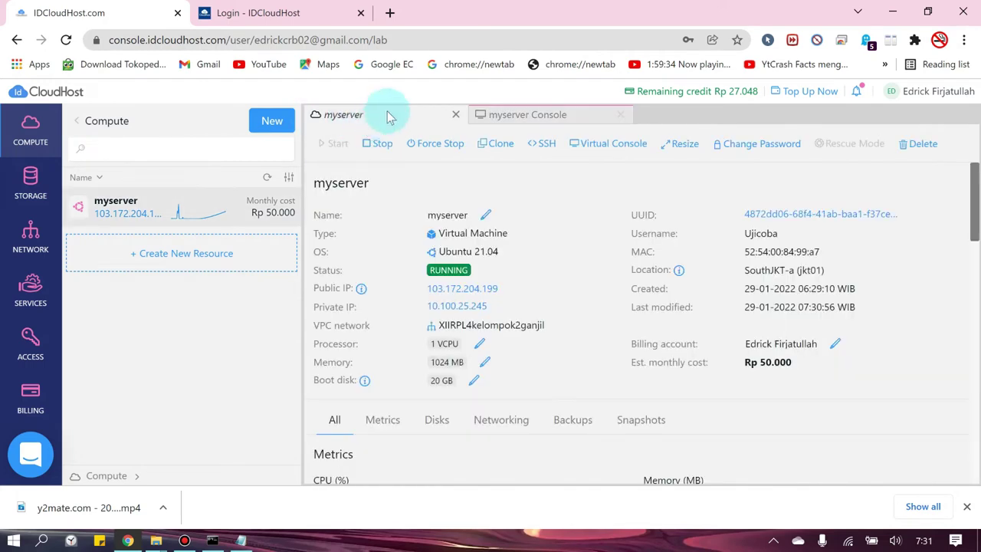
{"action": "left_click", "coordinate": [507, 114]}
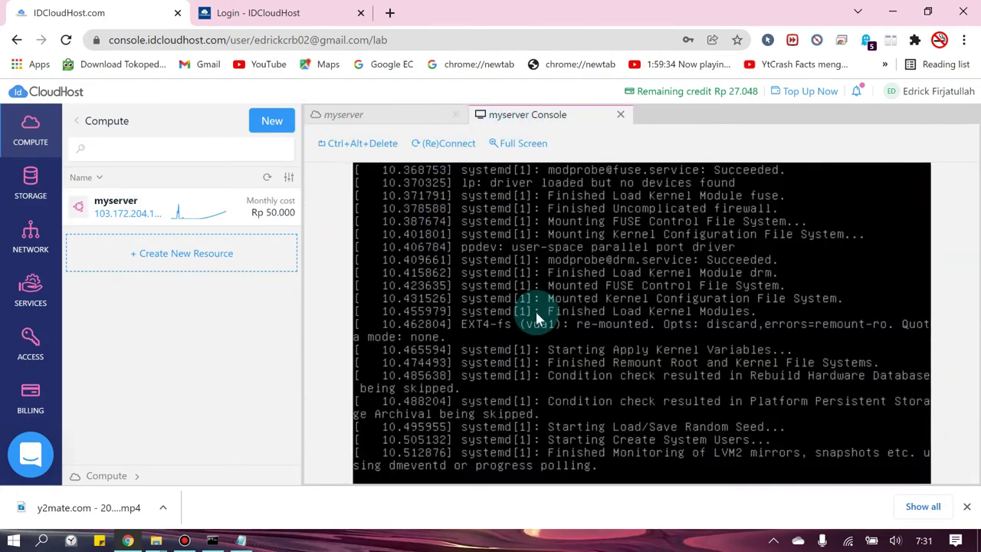
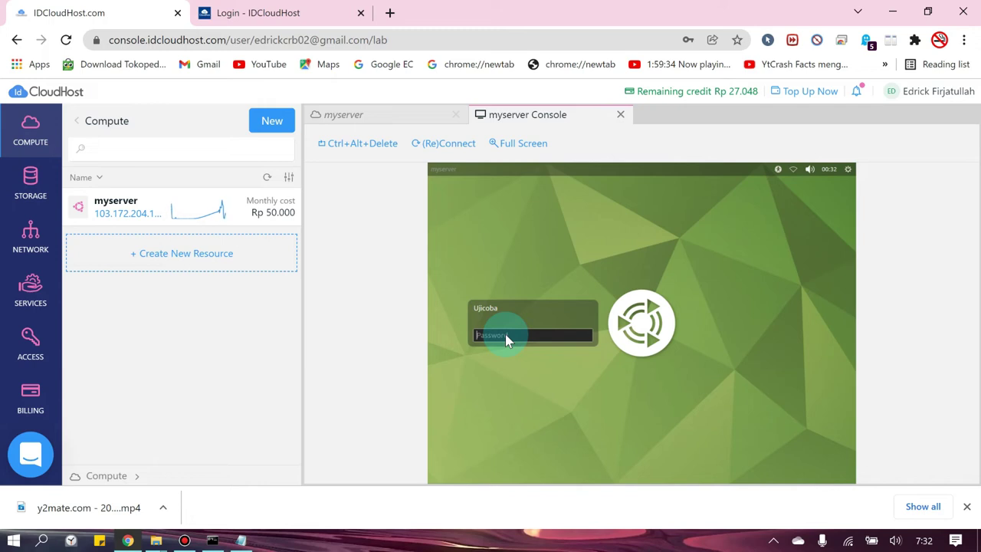
- Log into myserver's Ubuntu desktop with the user password and check the application menu
{"action": "type", "text": "•••••••••"}
{"action": "key", "text": "Return"}
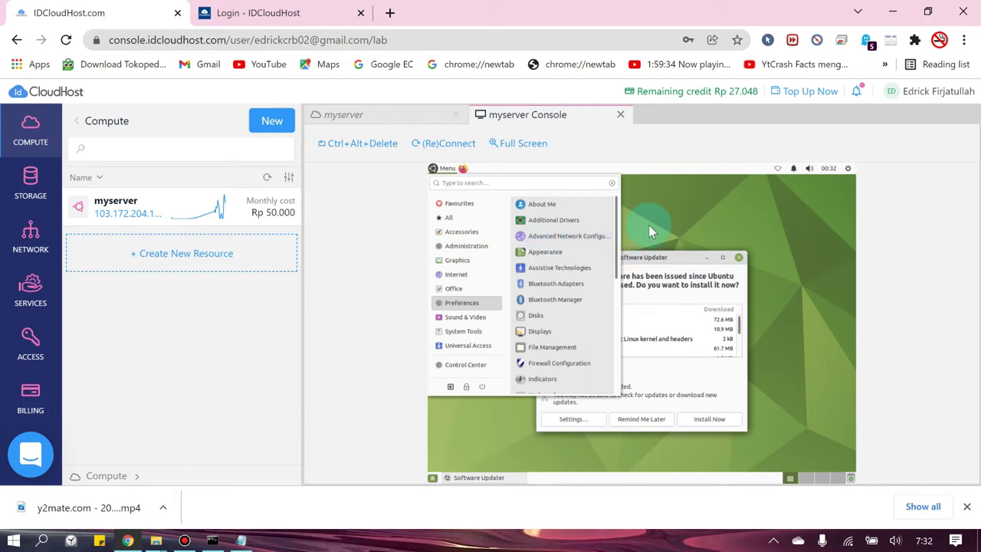
{"action": "left_click", "coordinate": [671, 217]}
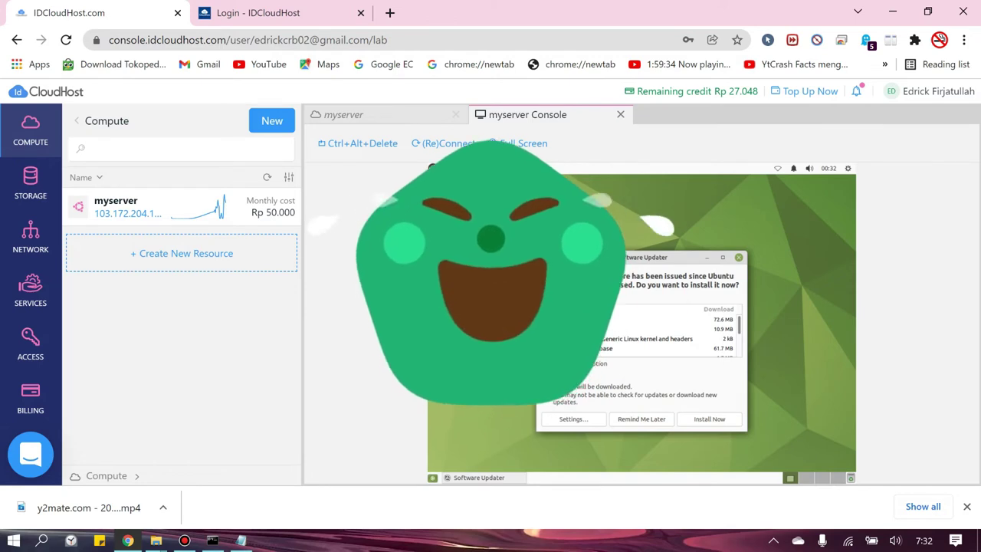
{"action": "left_click", "coordinate": [434, 170]}
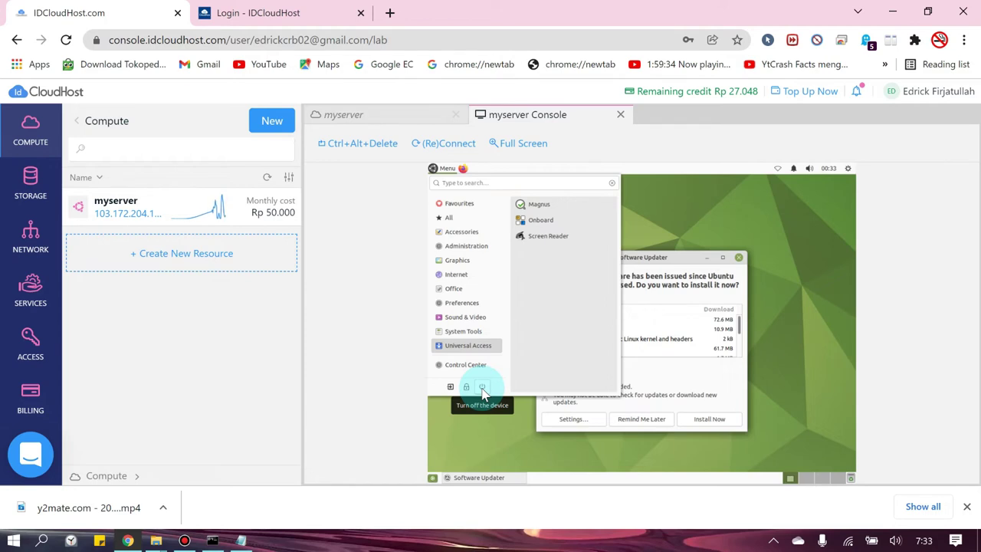
- Close the desktop menu, view myserver's details, then dismiss the Software Updater prompt in the console
{"action": "left_click", "coordinate": [743, 222]}
{"action": "left_click", "coordinate": [366, 115]}
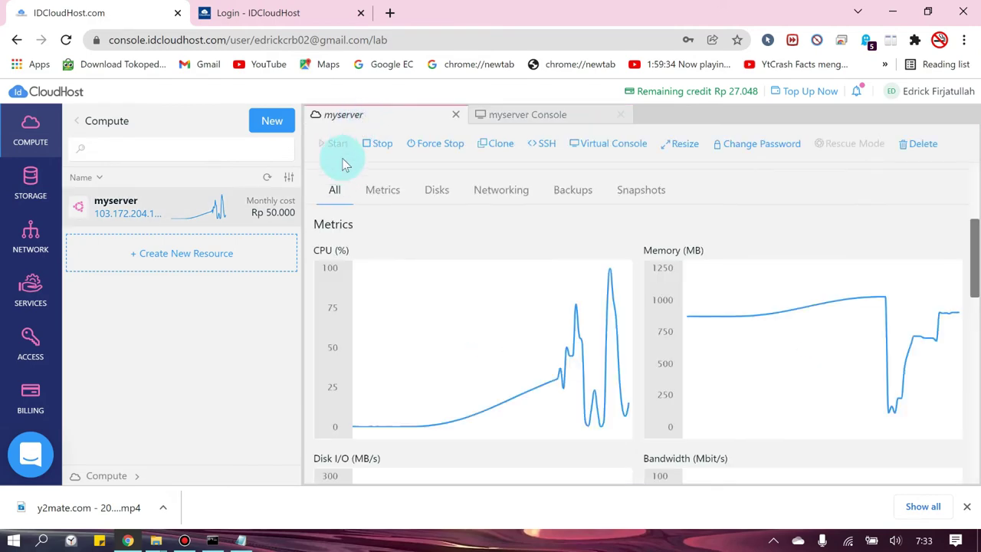
{"action": "left_click", "coordinate": [531, 114]}
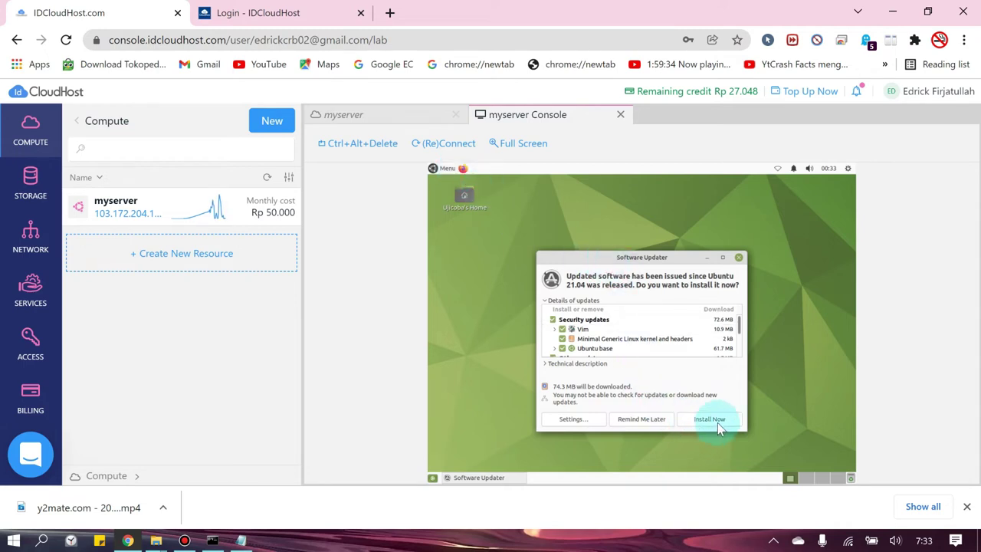
{"action": "left_click", "coordinate": [642, 419]}
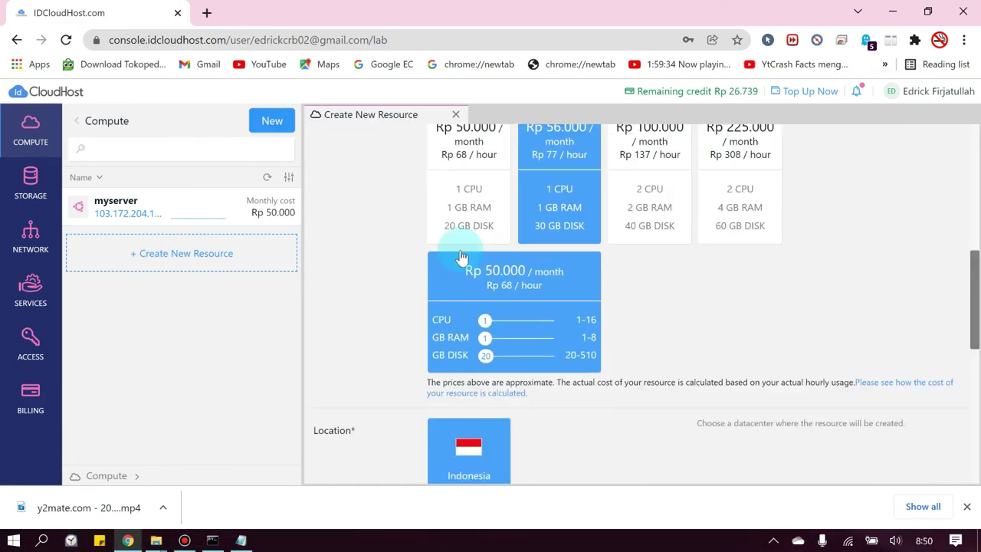
- Enter the new VM's login username and password, pasting the same password to confirm it
{"action": "scroll", "coordinate": [419, 381], "scroll_direction": "down", "scroll_amount": 10}
{"action": "left_click", "coordinate": [486, 254]}
{"action": "type", "text": "Ujicoba2"}
{"action": "left_click", "coordinate": [560, 299]}
{"action": "type", "text": "Ujicoba299"}
{"action": "key", "text": "ctrl+a"}
{"action": "key", "text": "ctrl+c"}
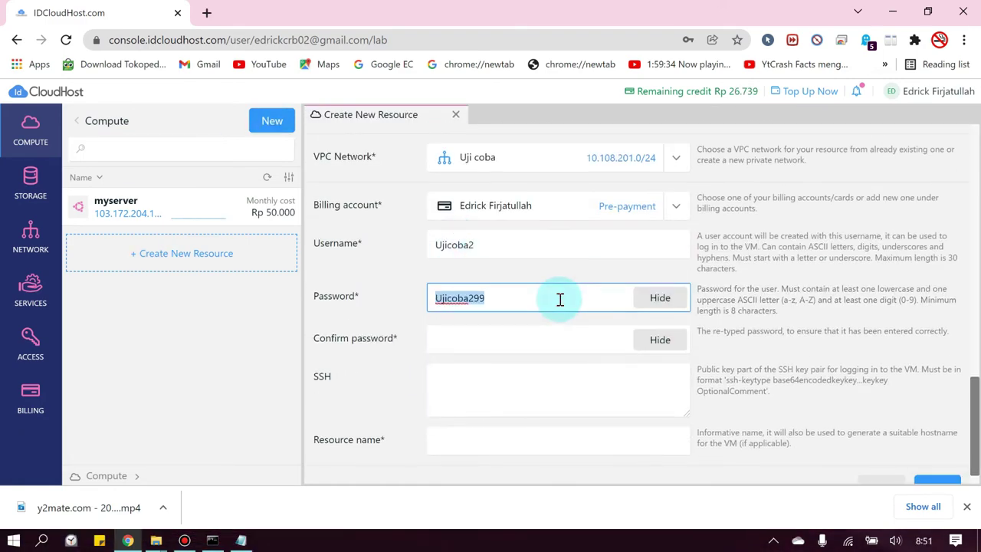
{"action": "left_click", "coordinate": [521, 339]}
{"action": "key", "text": "ctrl+v"}
- Name the resource myserver2, create it, and start an SSH session to its IP
{"action": "left_click", "coordinate": [449, 440]}
{"action": "type", "text": "my"}
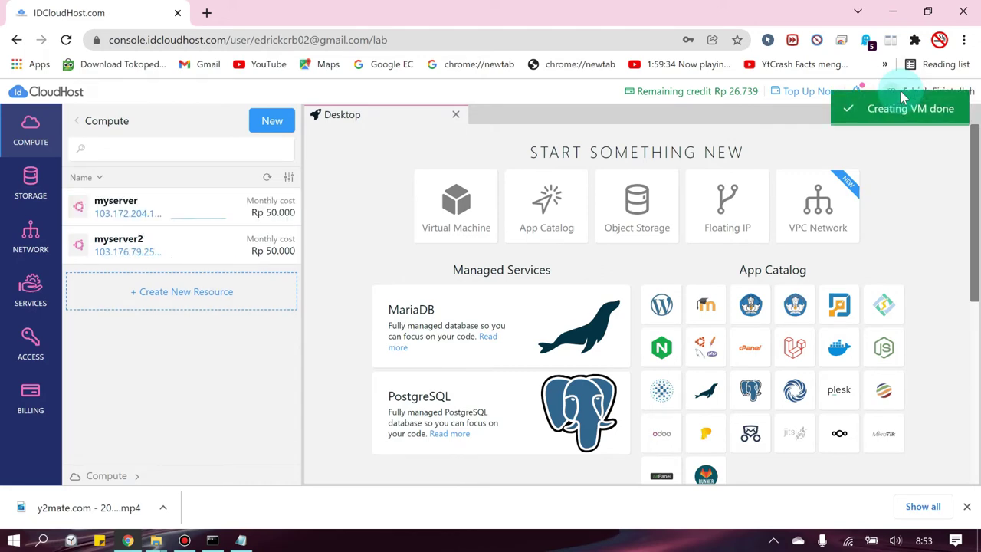
{"action": "left_click", "coordinate": [118, 242]}
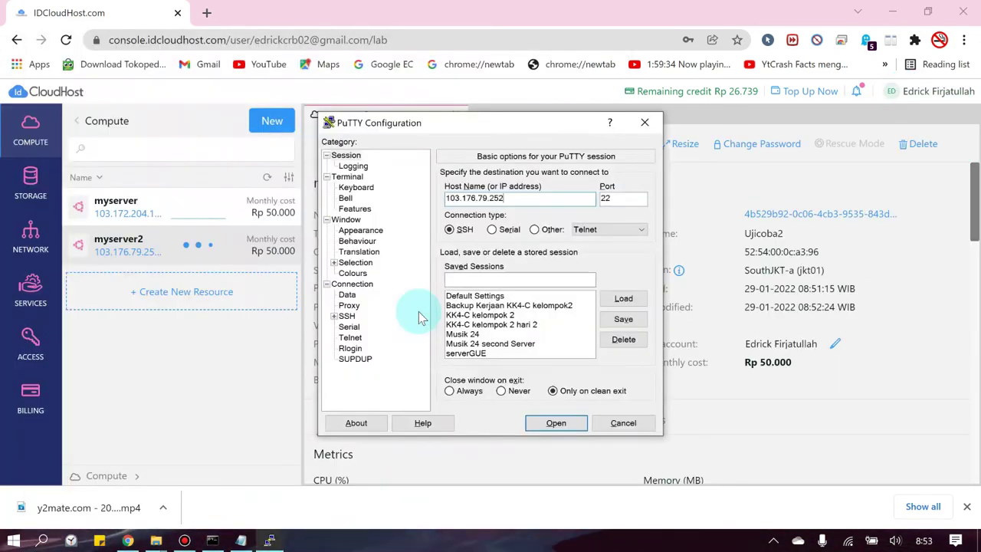
{"action": "key", "text": "Return"}
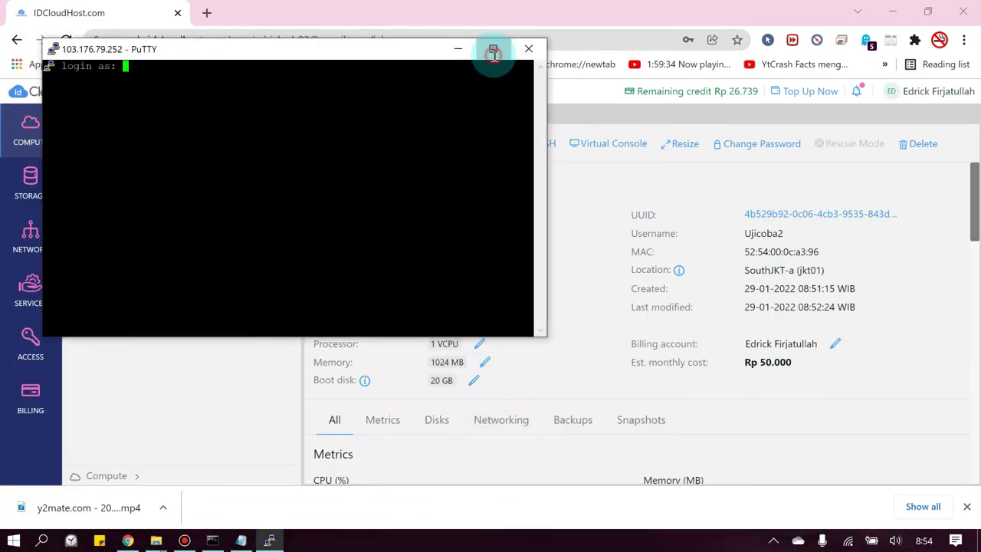
- Log into myserver2 in a maximized PuTTY window with the new account and enter sudo su
{"action": "left_click", "coordinate": [494, 52]}
{"action": "type", "text": "Ujicoba2"}
{"action": "key", "text": "Return"}
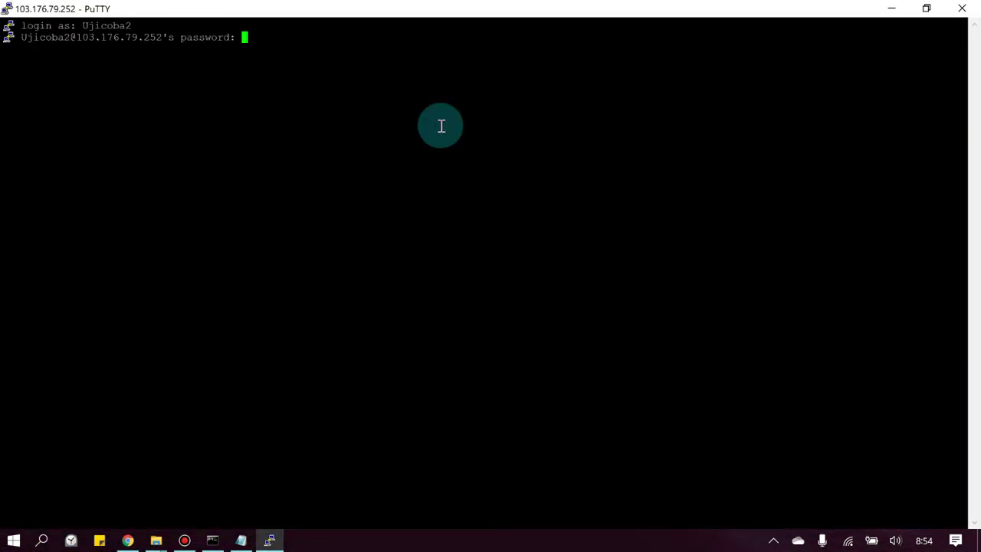
{"action": "key", "text": "Return"}
{"action": "type", "text": "sudo su"}
- Install tasksel as root by pasting the apt install command from the notes and answering y
{"action": "key", "text": "Return"}
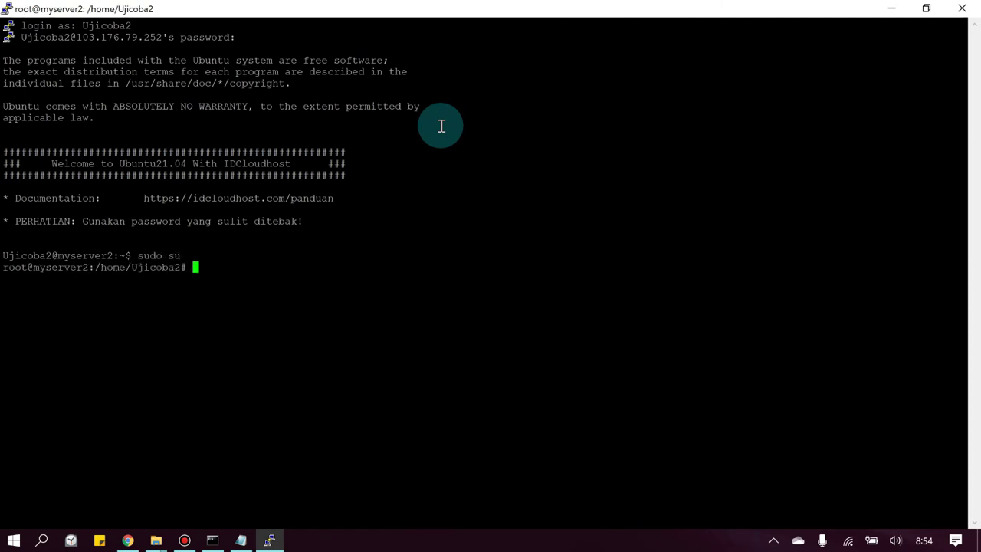
{"action": "left_click", "coordinate": [240, 540]}
{"action": "left_click", "coordinate": [256, 276]}
{"action": "right_click", "coordinate": [256, 276]}
{"action": "key", "text": "Return"}
{"action": "type", "text": "y"}
{"action": "key", "text": "Return"}
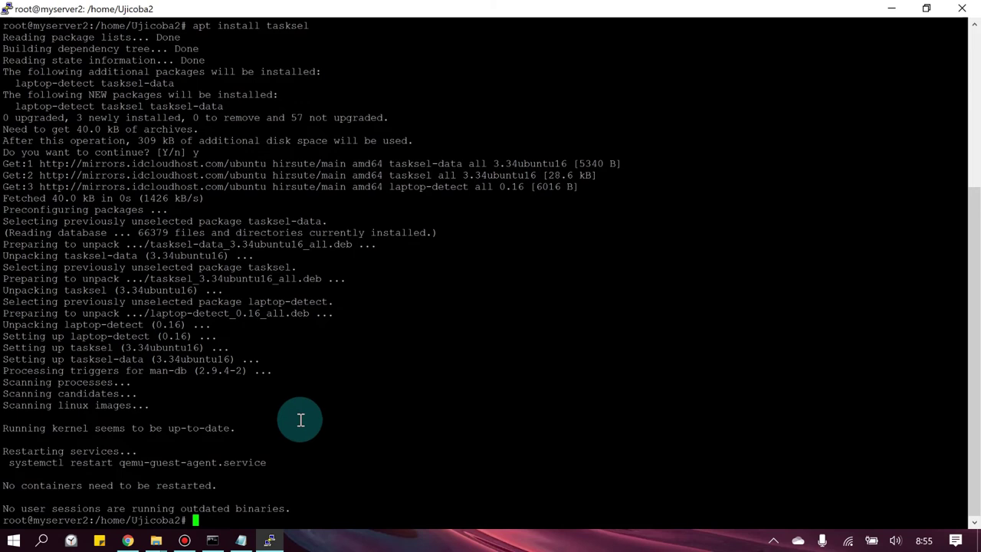
- Copy tasksel from the Tutorial notes and run it at the root prompt
{"action": "left_click", "coordinate": [241, 540]}
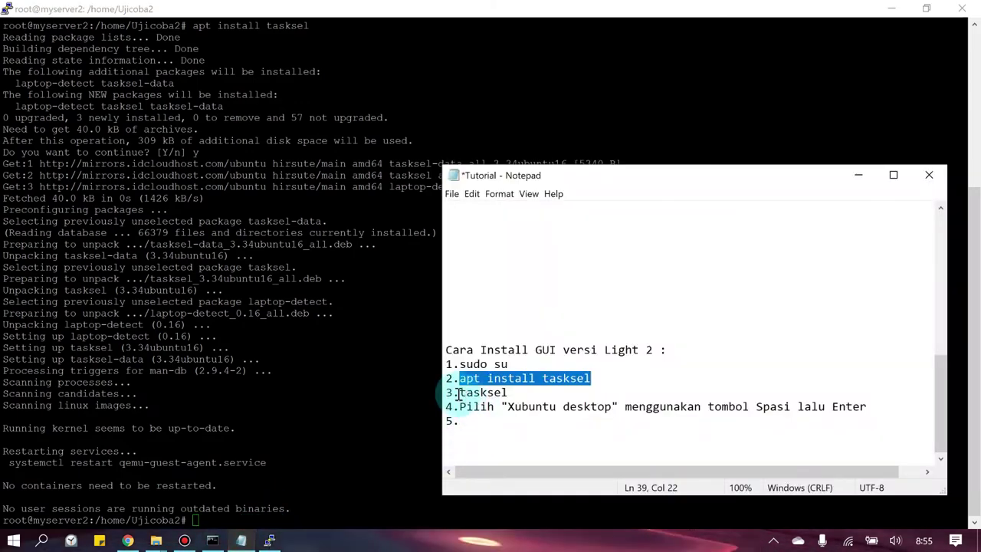
{"action": "left_click_drag", "start_coordinate": [458, 392], "coordinate": [513, 394]}
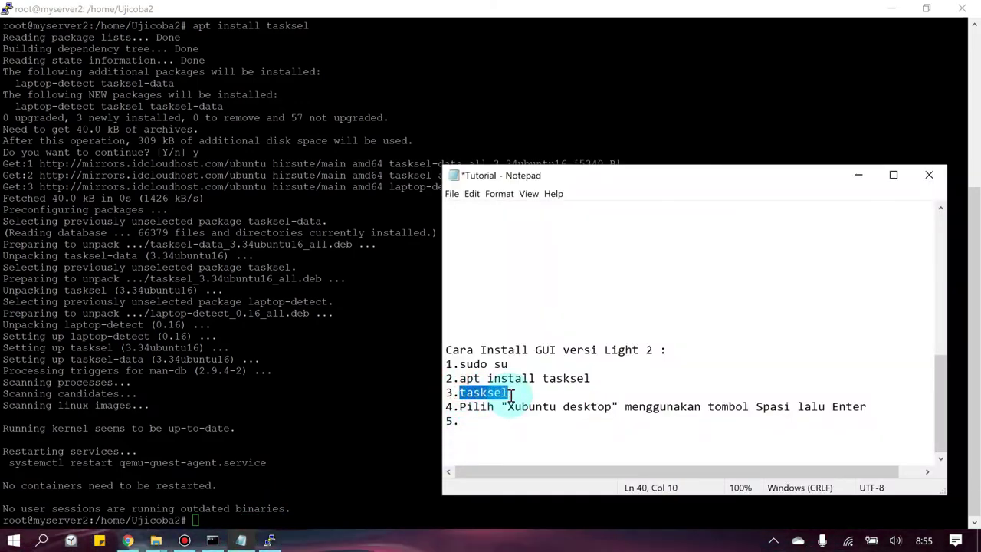
{"action": "left_click", "coordinate": [293, 509]}
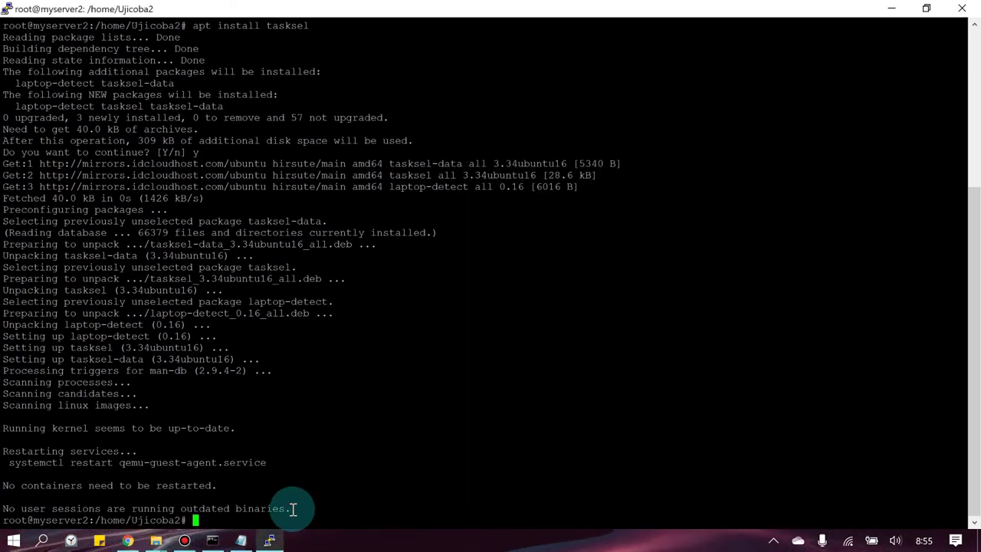
{"action": "right_click", "coordinate": [292, 509]}
{"action": "key", "text": "Return"}
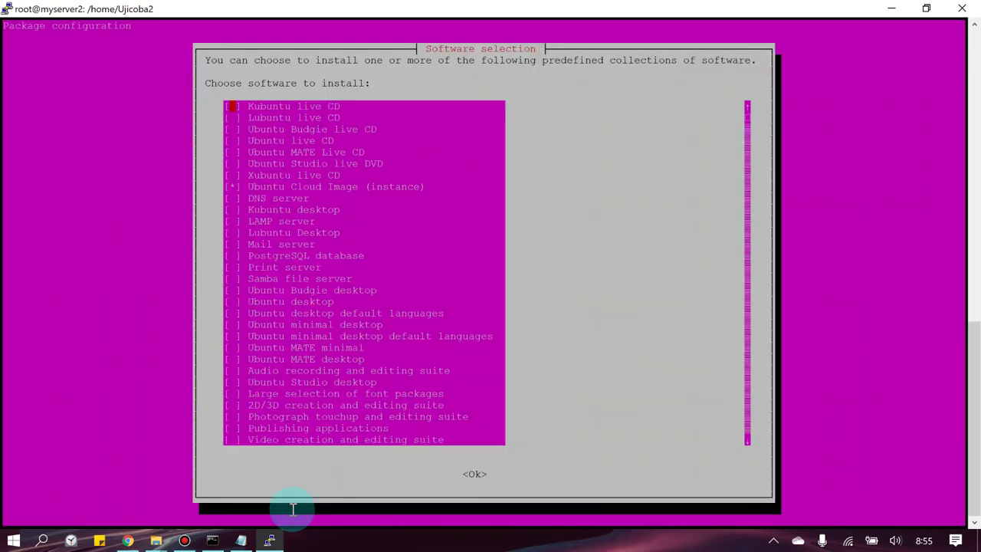
- Browse the tasksel list from DNS server to Basic Ubuntu server, then leave without installing
{"action": "key", "text": "Down"}
{"action": "key", "text": "Down"}
{"action": "key", "text": "Down"}
{"action": "key", "text": "Down"}
{"action": "key", "text": "Down"}
{"action": "key", "text": "Down"}
{"action": "key", "text": "Down"}
{"action": "key", "text": "Down"}
{"action": "key", "text": "Down"}
{"action": "key", "text": "Down"}
{"action": "key", "text": "Down"}
{"action": "key", "text": "Down"}
{"action": "key", "text": "Down"}
{"action": "key", "text": "Down"}
{"action": "key", "text": "Down"}
{"action": "key", "text": "Down"}
{"action": "key", "text": "Down"}
{"action": "key", "text": "Down"}
{"action": "key", "text": "Down"}
{"action": "key", "text": "Down"}
{"action": "key", "text": "Down"}
{"action": "key", "text": "Down"}
{"action": "key", "text": "Down"}
{"action": "key", "text": "Down"}
{"action": "key", "text": "Down"}
{"action": "key", "text": "Down"}
{"action": "key", "text": "Down"}
{"action": "key", "text": "Down"}
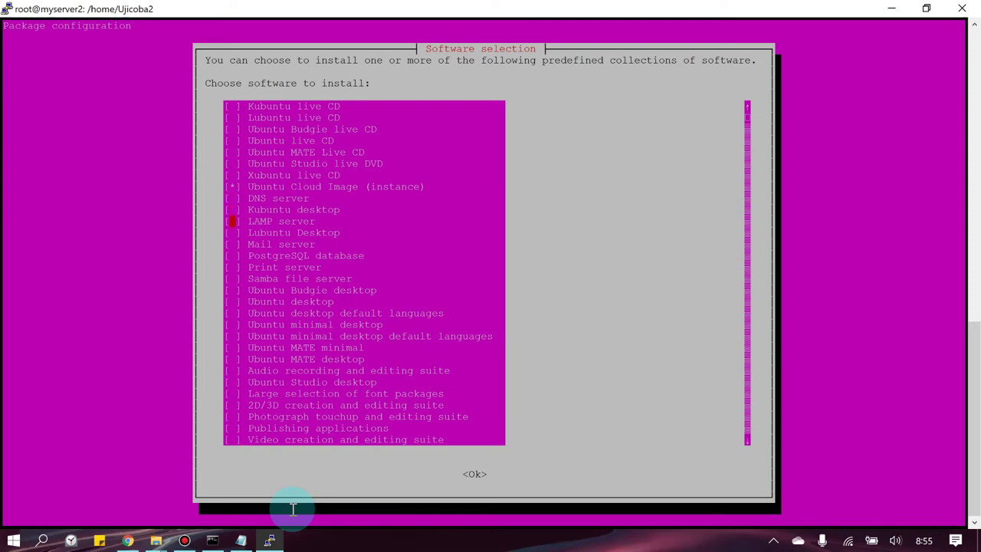
{"action": "key", "text": "Down"}
{"action": "key", "text": "Down"}
{"action": "key", "text": "Down"}
{"action": "key", "text": "Down"}
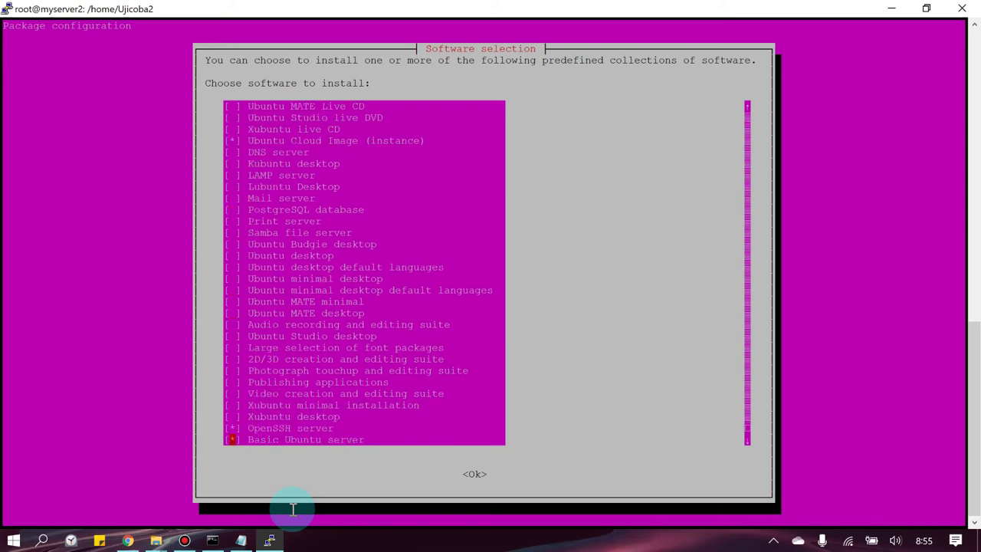
{"action": "key", "text": "Up"}
{"action": "key", "text": "Up"}
{"action": "key", "text": "Up"}
{"action": "key", "text": "Down"}
{"action": "key", "text": "Return"}
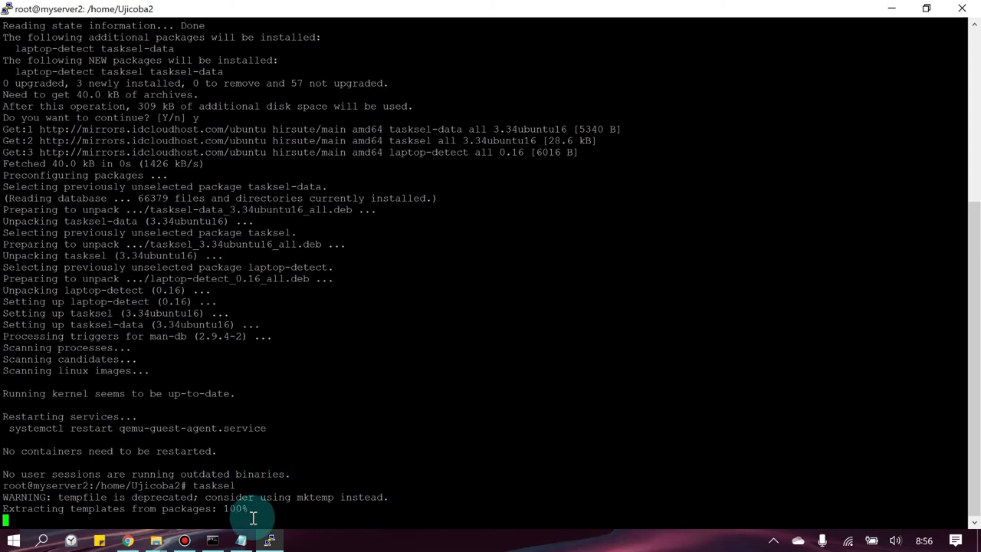
- Review the Tutorial notes after the apt-get failed (100) error, then hide them
{"action": "left_click", "coordinate": [241, 541]}
{"action": "scroll", "coordinate": [537, 375], "scroll_direction": "down", "scroll_amount": 6}
{"action": "scroll", "coordinate": [579, 358], "scroll_direction": "up", "scroll_amount": 4}
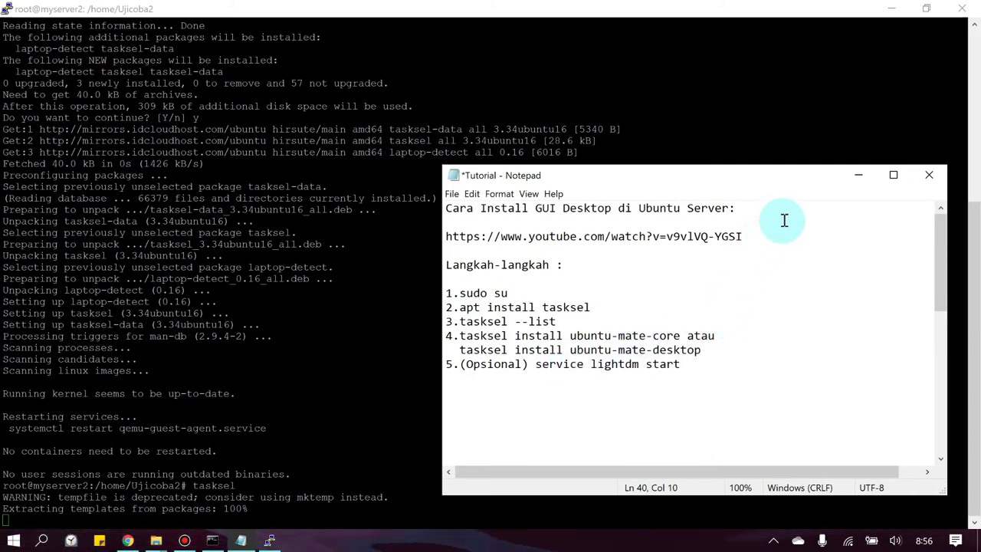
{"action": "scroll", "coordinate": [749, 288], "scroll_direction": "down", "scroll_amount": 2}
{"action": "scroll", "coordinate": [748, 288], "scroll_direction": "down", "scroll_amount": 6}
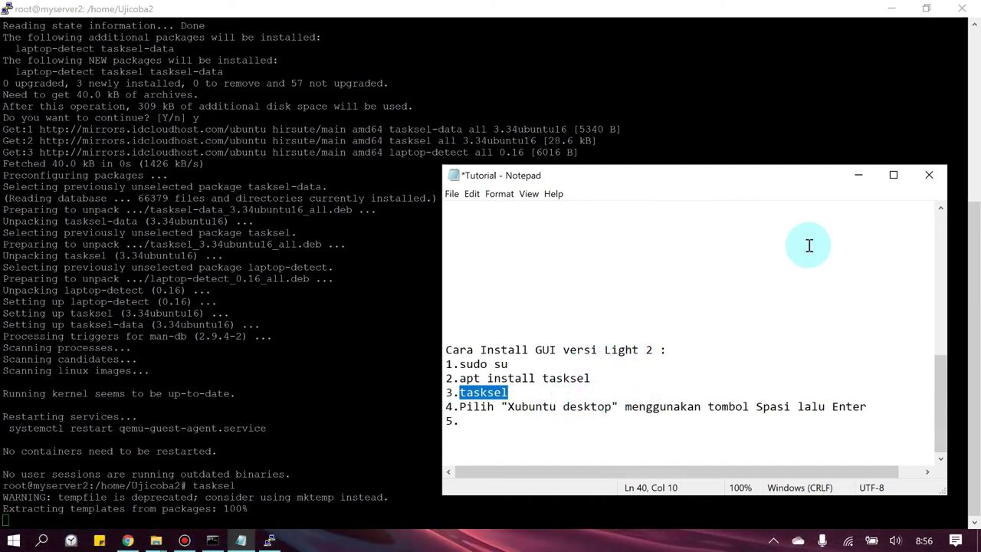
{"action": "left_click", "coordinate": [854, 174]}
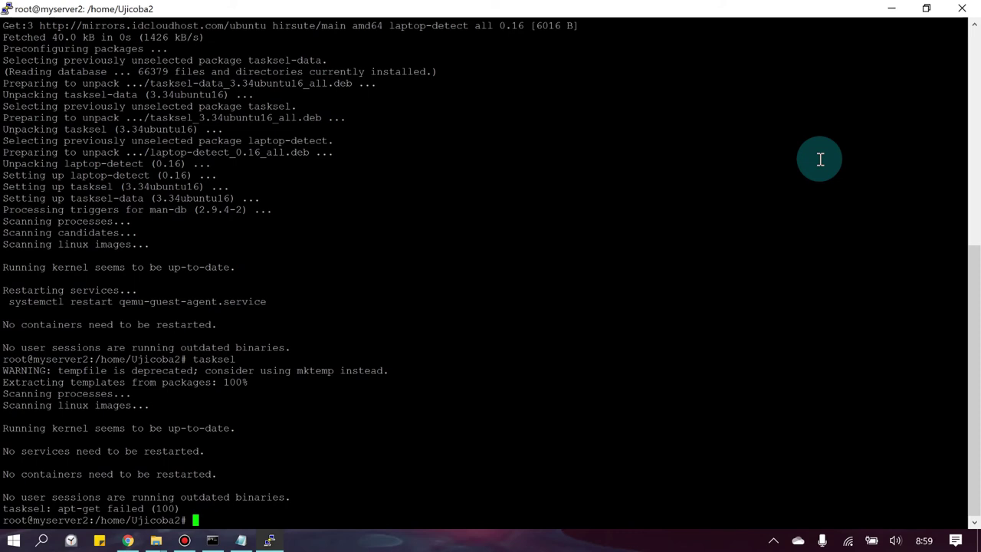
- Relaunch tasksel at the root prompt and move down its software list
{"action": "type", "text": "tasksel"}
{"action": "key", "text": "Return"}
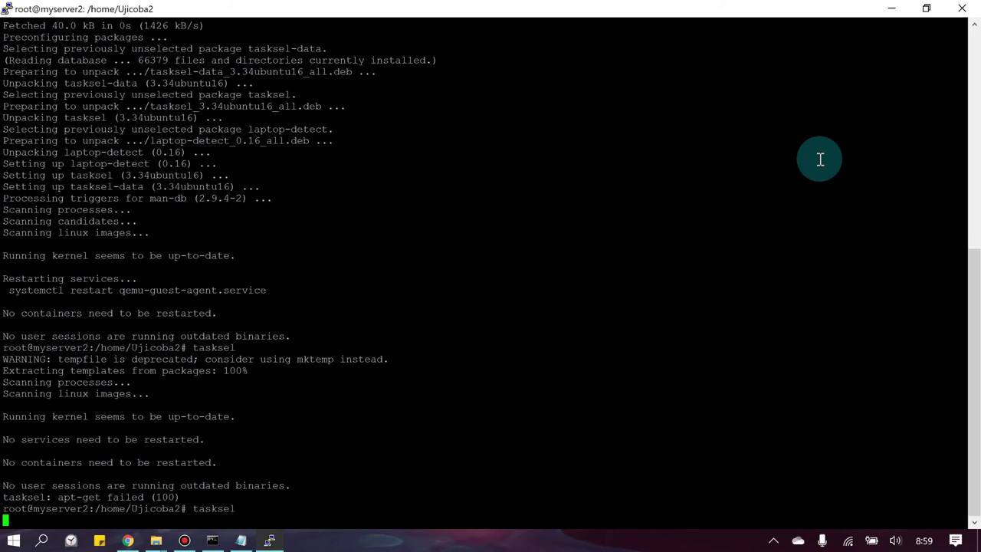
{"action": "key", "text": "Down"}
{"action": "key", "text": "Down"}
{"action": "key", "text": "Down"}
{"action": "key", "text": "Down"}
{"action": "key", "text": "Down"}
{"action": "key", "text": "Down"}
{"action": "key", "text": "Down"}
{"action": "key", "text": "Down"}
{"action": "key", "text": "Down"}
{"action": "key", "text": "Down"}
{"action": "key", "text": "Down"}
{"action": "key", "text": "Down"}
{"action": "key", "text": "Down"}
{"action": "key", "text": "Down"}
{"action": "key", "text": "Down"}
{"action": "key", "text": "Down"}
{"action": "key", "text": "Down"}
{"action": "key", "text": "Down"}
{"action": "key", "text": "Down"}
{"action": "key", "text": "Down"}
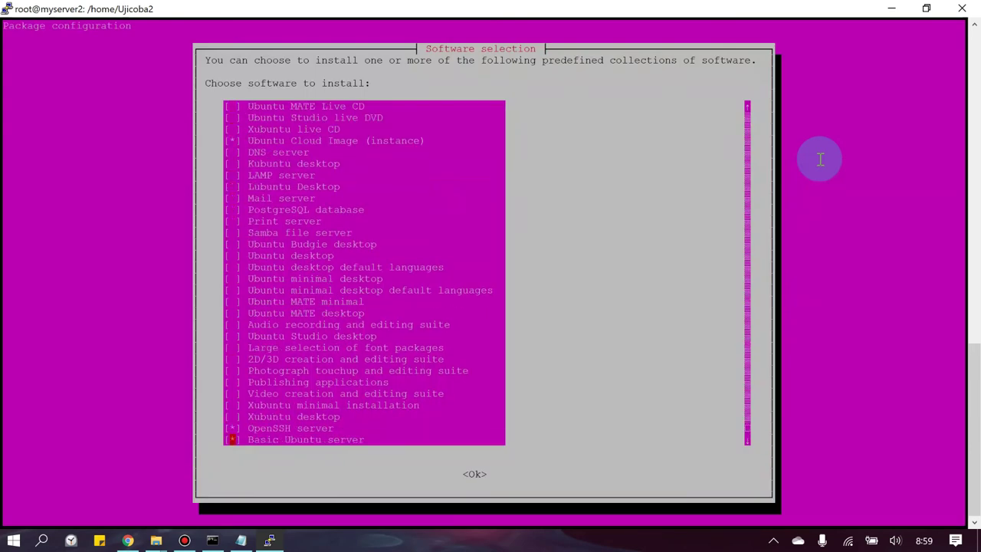
- Install Xubuntu desktop through tasksel, then close the PuTTY window once it finishes
{"action": "key", "text": "Up"}
{"action": "key", "text": "Up"}
{"action": "key", "text": "Up"}
{"action": "key", "text": "Down"}
{"action": "key", "text": "Return"}
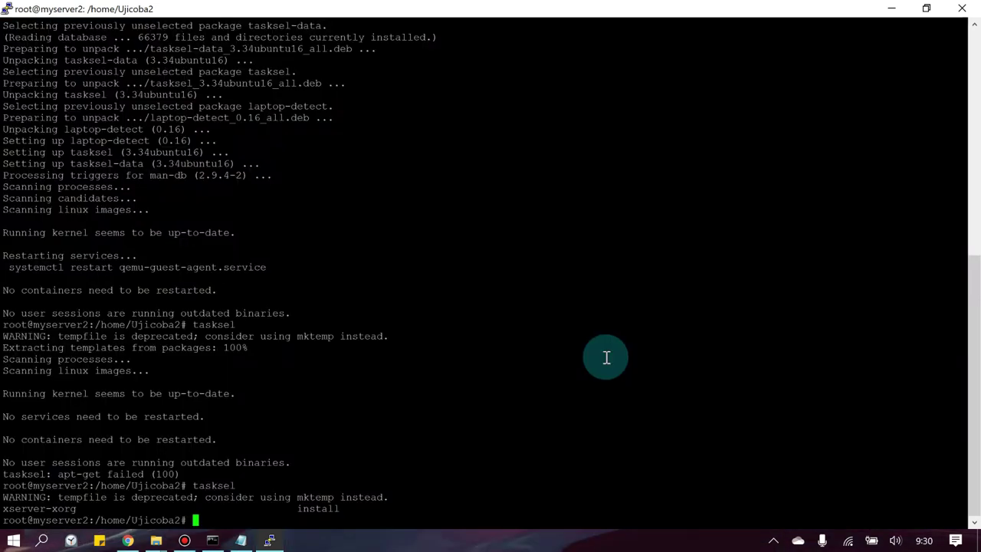
{"action": "left_click", "coordinate": [951, 8]}
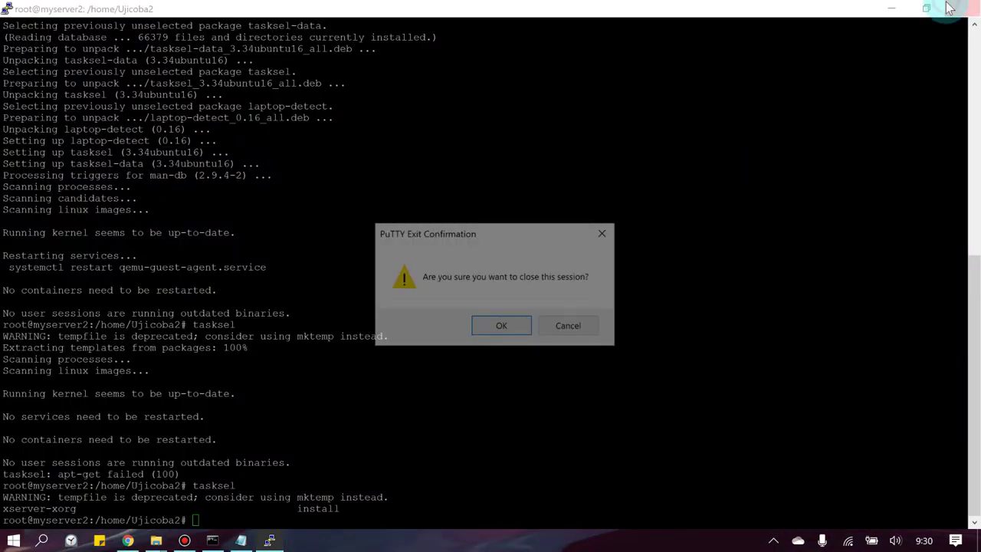
- Confirm exiting PuTTY, then stop myserver2 and confirm the Stop Resource dialog
{"action": "left_click", "coordinate": [513, 326]}
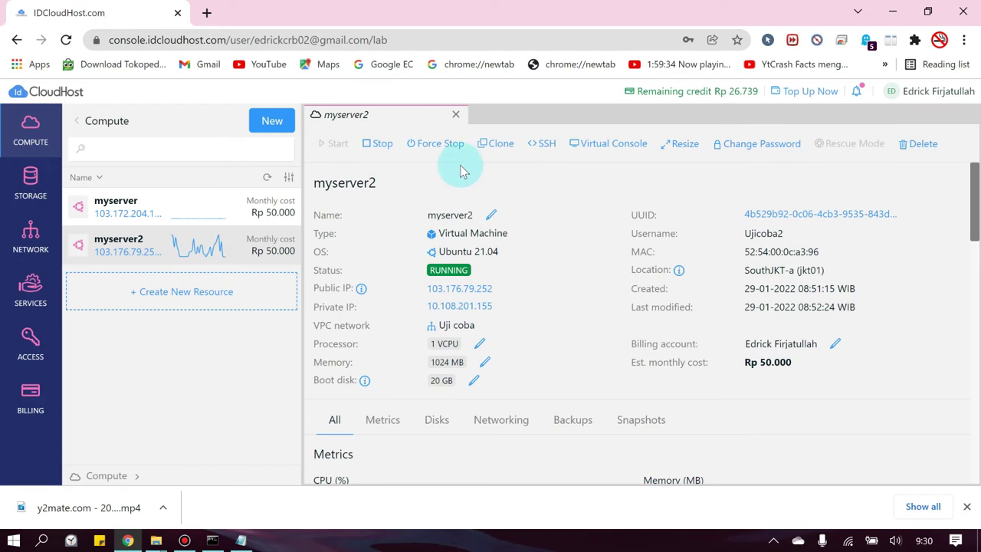
{"action": "left_click", "coordinate": [378, 143]}
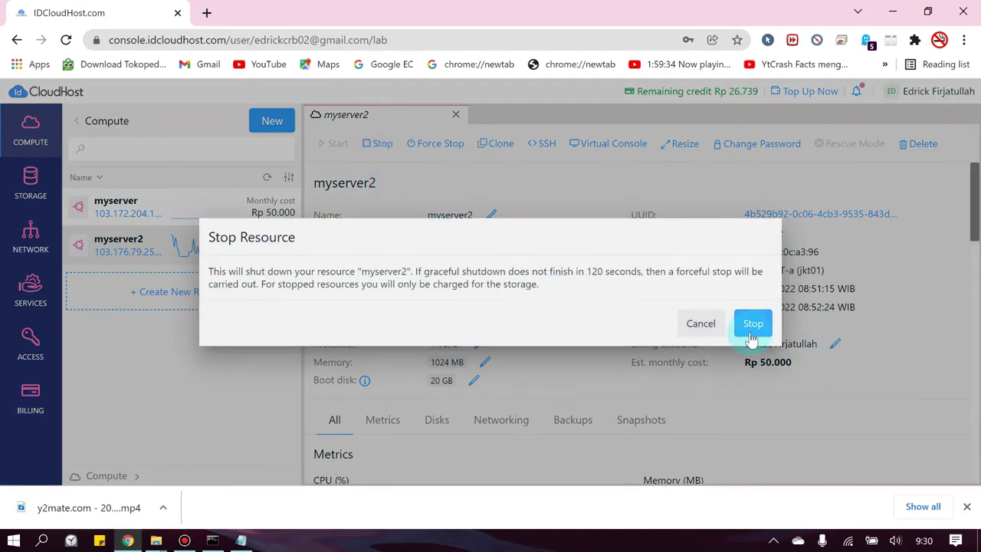
{"action": "left_click", "coordinate": [752, 337]}
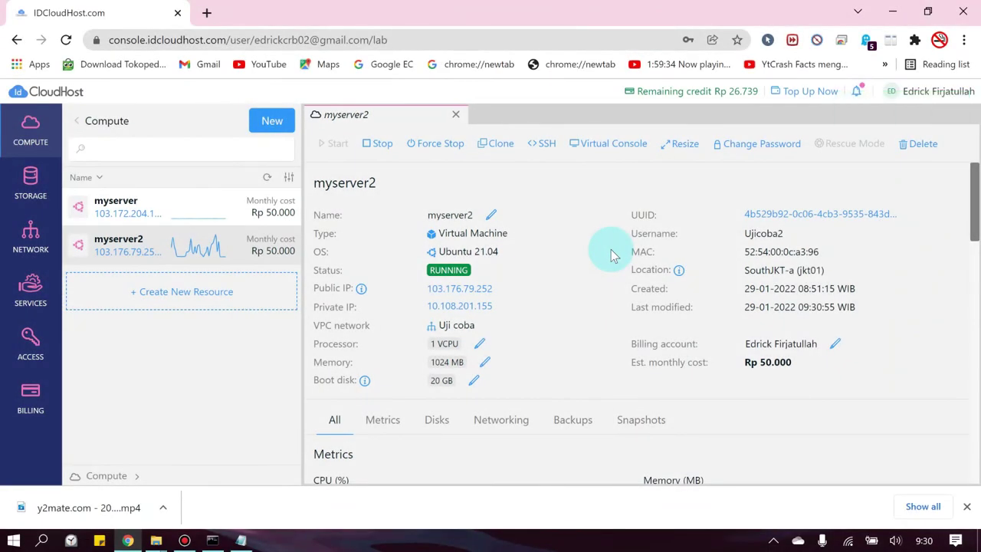
- Open myserver2's virtual console, dismiss the downloads notice, and log in with the user password
{"action": "left_click", "coordinate": [595, 145]}
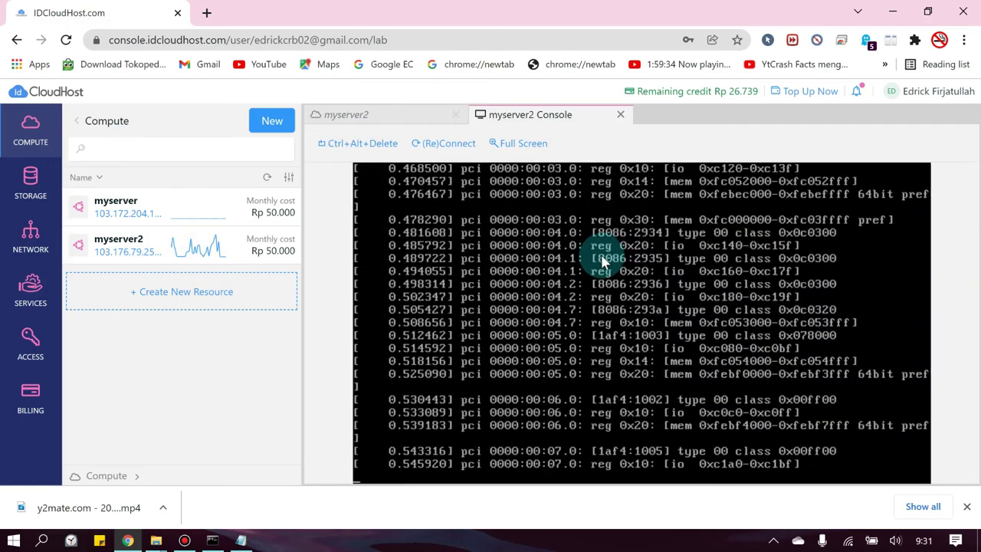
{"action": "left_click", "coordinate": [966, 507]}
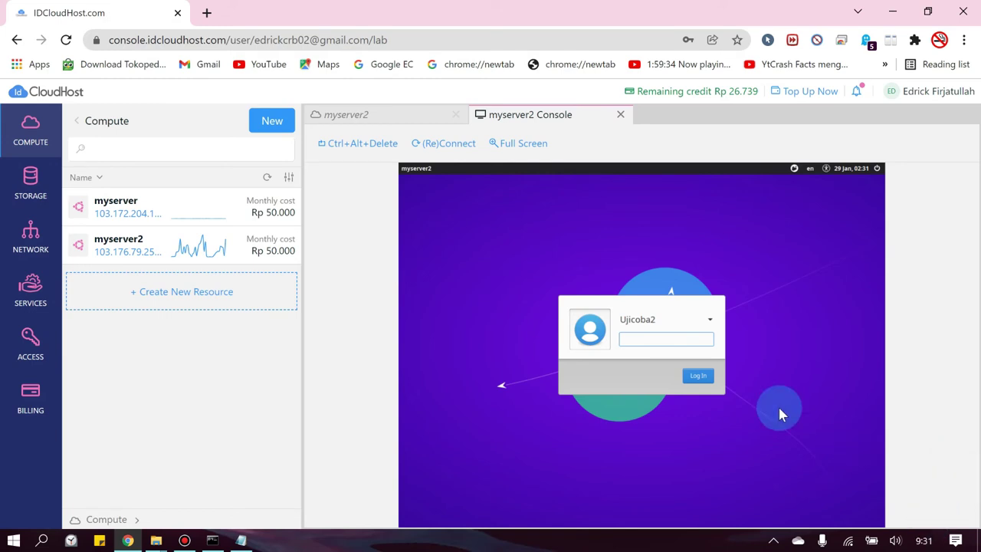
{"action": "left_click", "coordinate": [657, 340]}
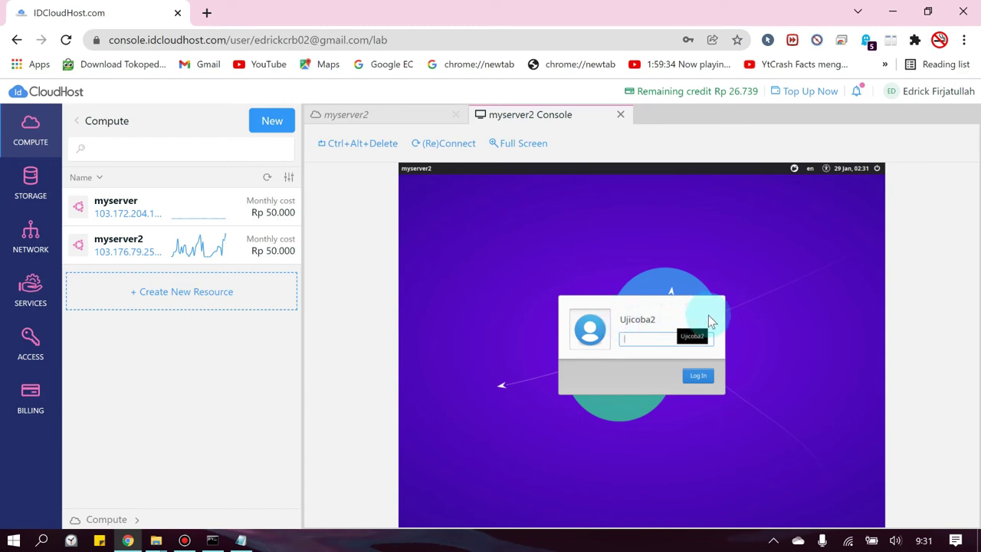
{"action": "key", "text": "Return"}
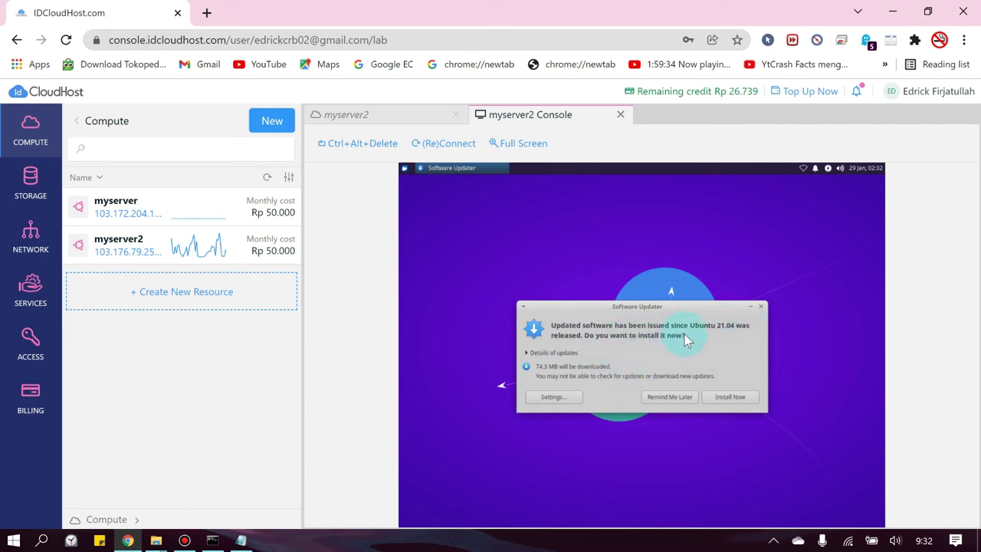
- Choose Install Now for the 74.3 MB updates, then cancel the root password request
{"action": "left_click", "coordinate": [725, 397]}
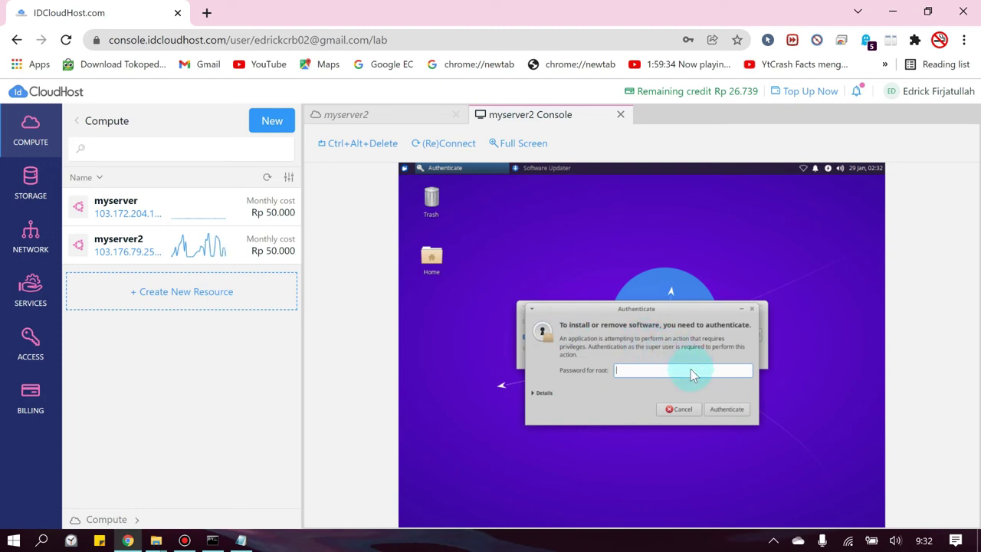
{"action": "key", "text": "Escape"}
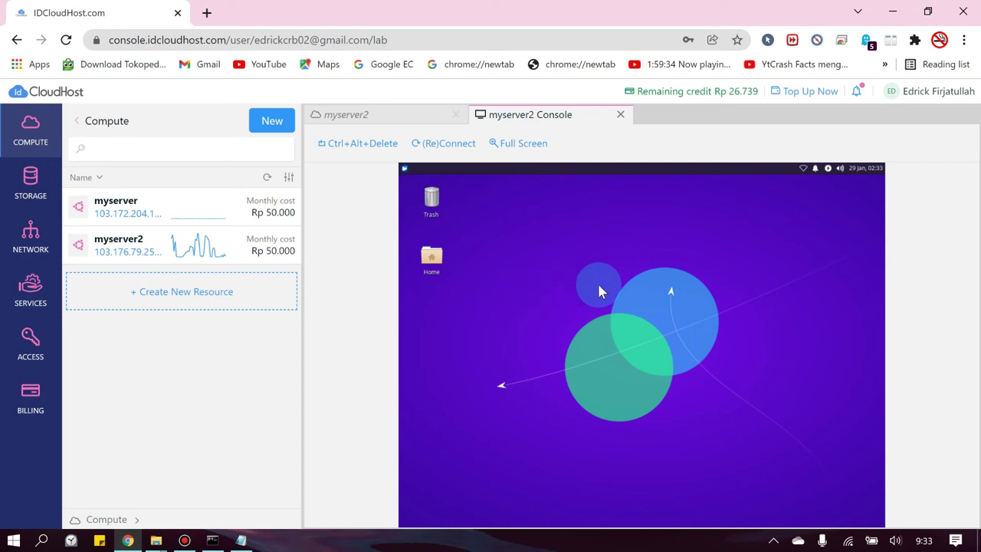
- Open a Virtual Console for myserver, then launch the Web Browser from myserver2's app menu
{"action": "left_click", "coordinate": [198, 223]}
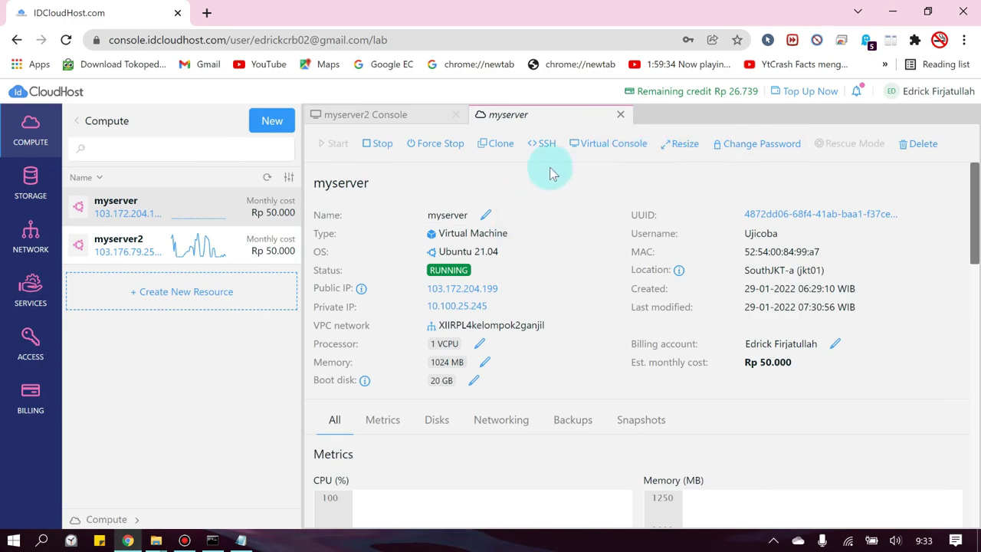
{"action": "left_click", "coordinate": [610, 148]}
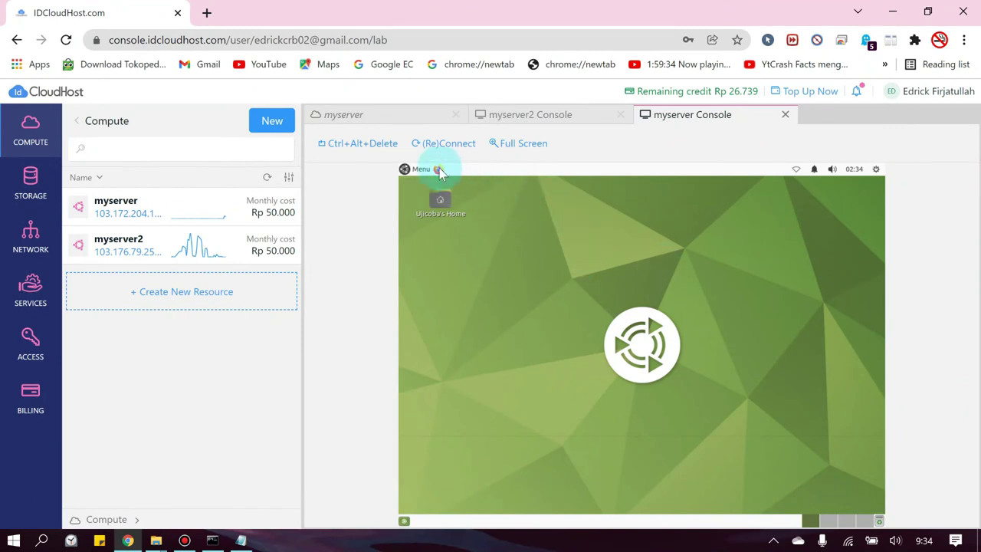
{"action": "left_click", "coordinate": [527, 115]}
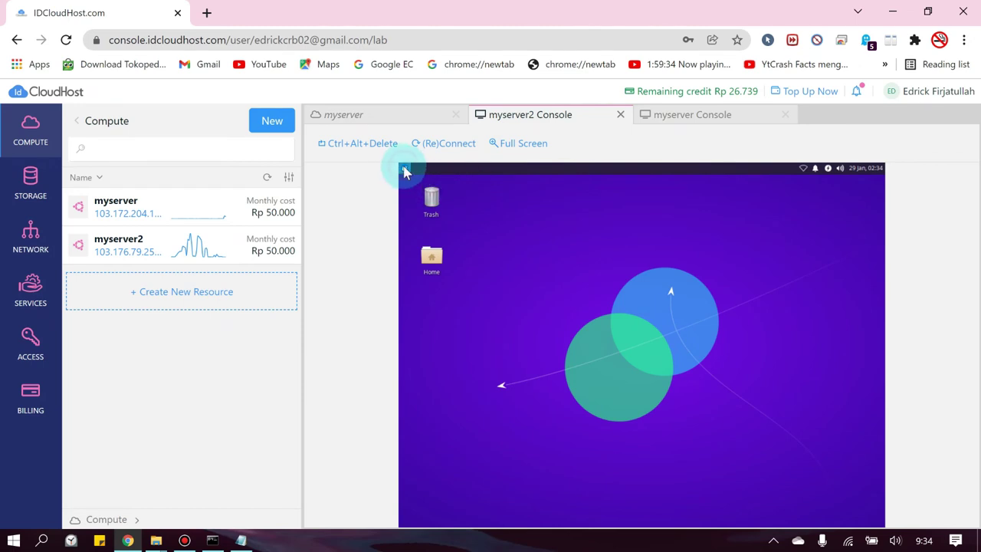
{"action": "left_click", "coordinate": [405, 169]}
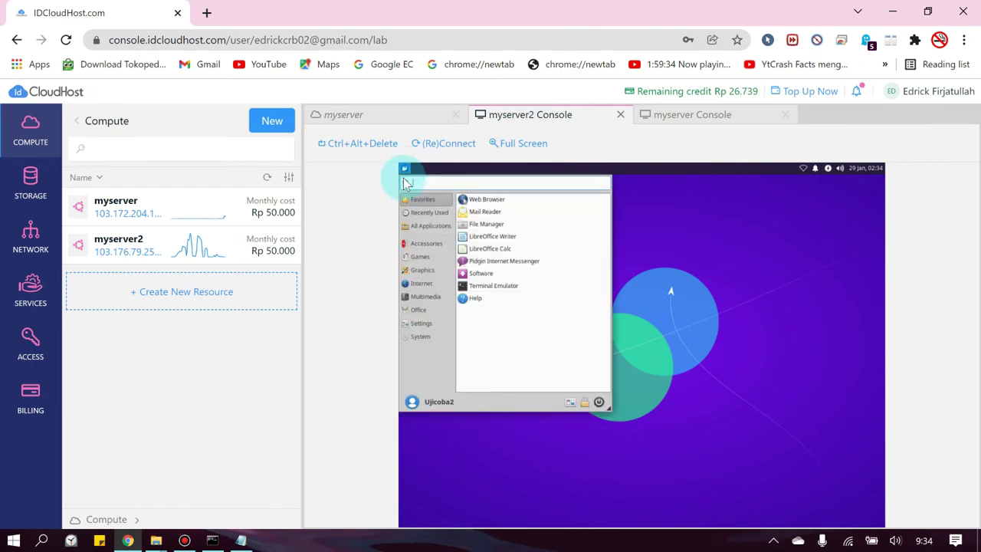
{"action": "left_click", "coordinate": [486, 201]}
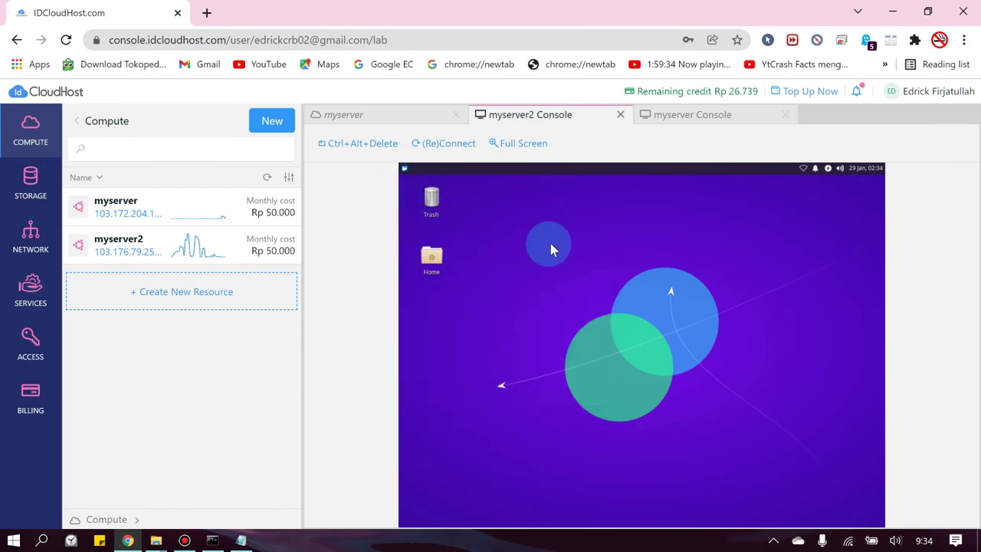
{"action": "left_click", "coordinate": [685, 115]}
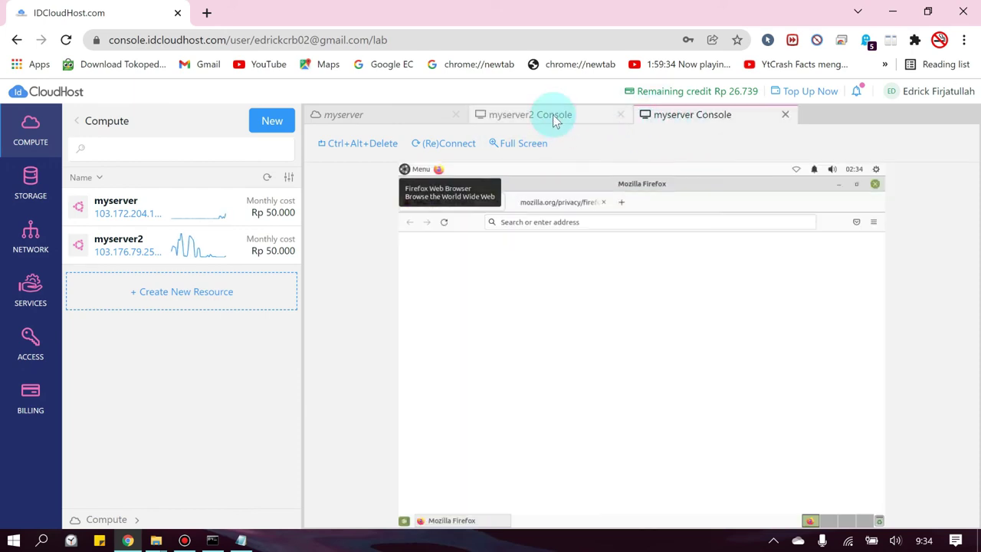
{"action": "left_click", "coordinate": [553, 114]}
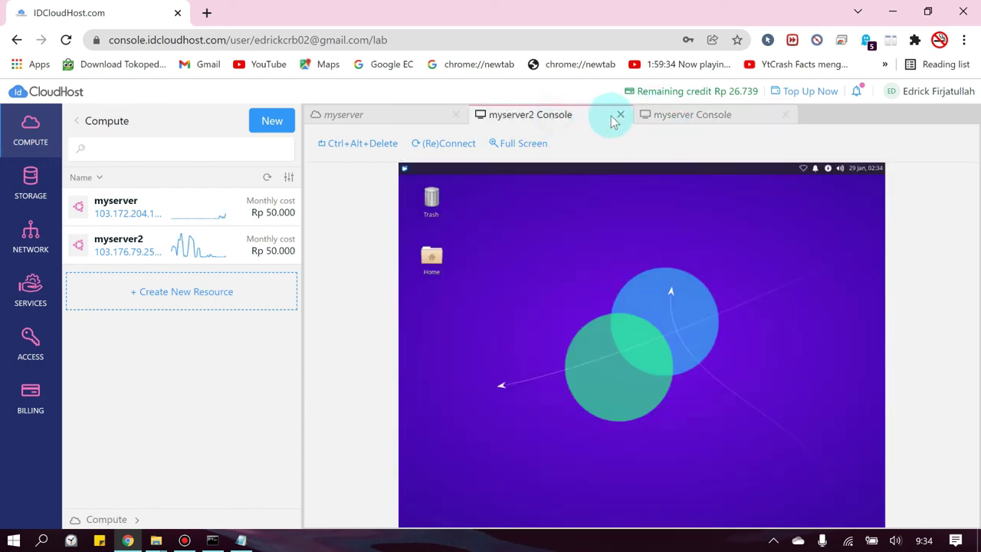
- Focus the Firefox address bar on myserver's remote desktop
{"action": "left_click", "coordinate": [405, 170]}
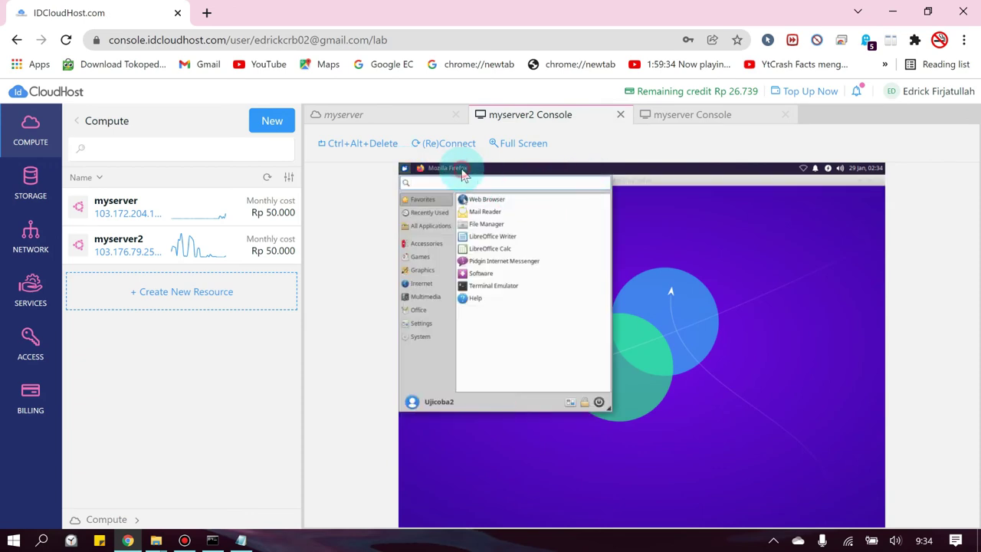
{"action": "left_click", "coordinate": [640, 302]}
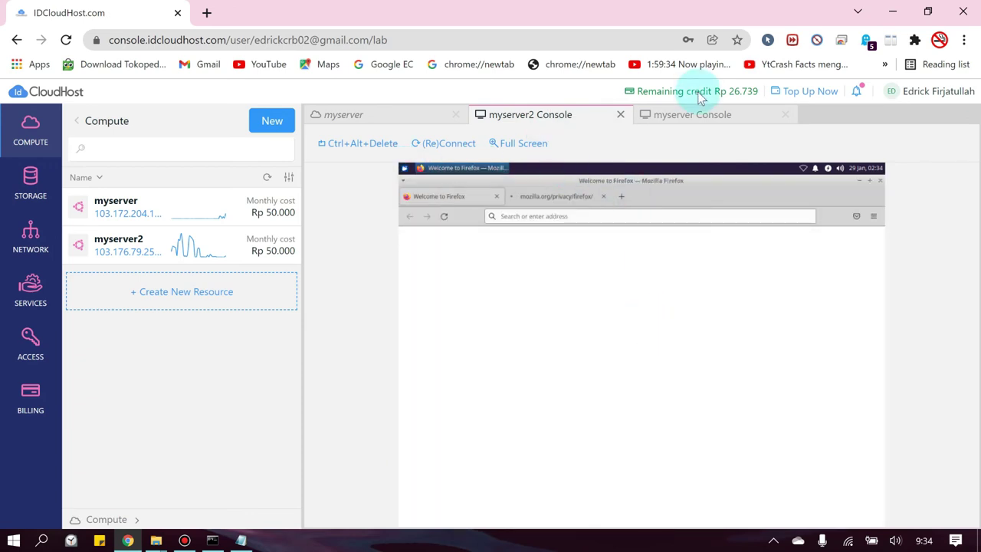
{"action": "left_click", "coordinate": [693, 115]}
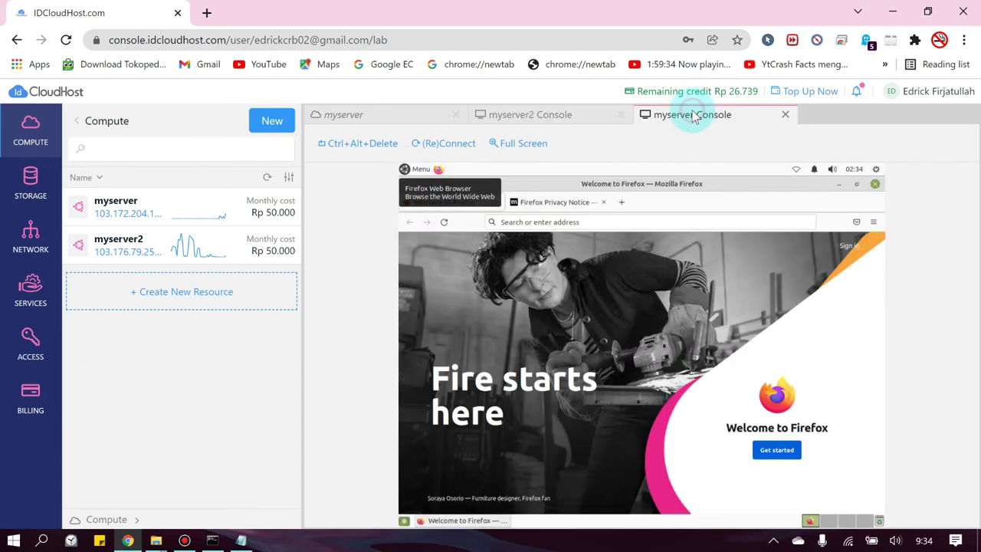
{"action": "left_click", "coordinate": [687, 354]}
{"action": "left_click", "coordinate": [555, 226]}
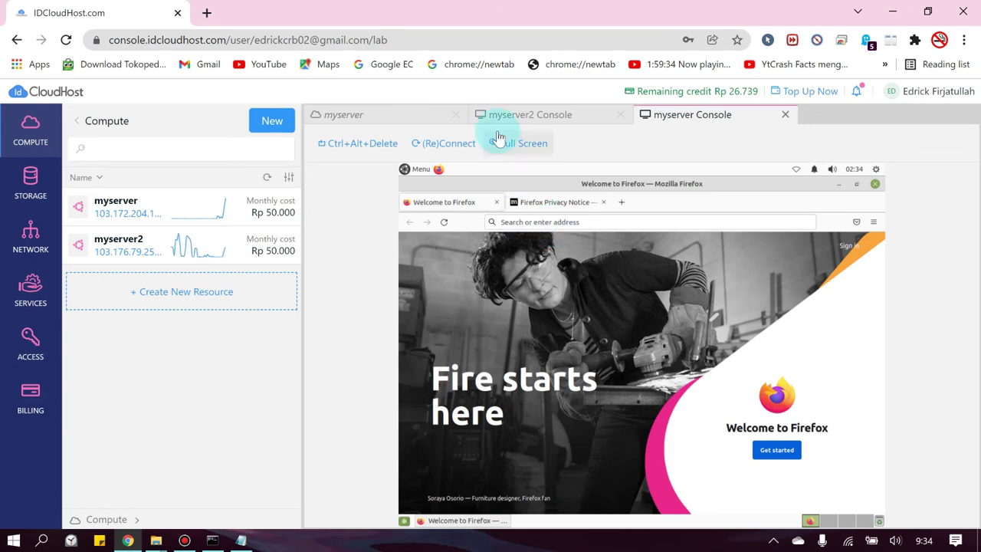
- Load YouTube from the address suggestions in myserver2's Firefox and try its search box
{"action": "left_click", "coordinate": [506, 115]}
{"action": "left_click", "coordinate": [552, 220]}
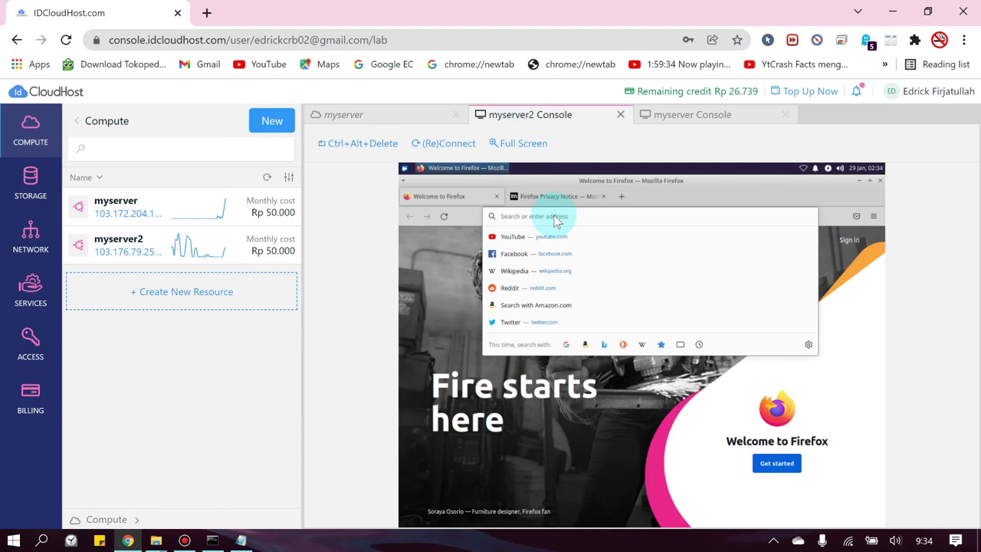
{"action": "left_click", "coordinate": [515, 238]}
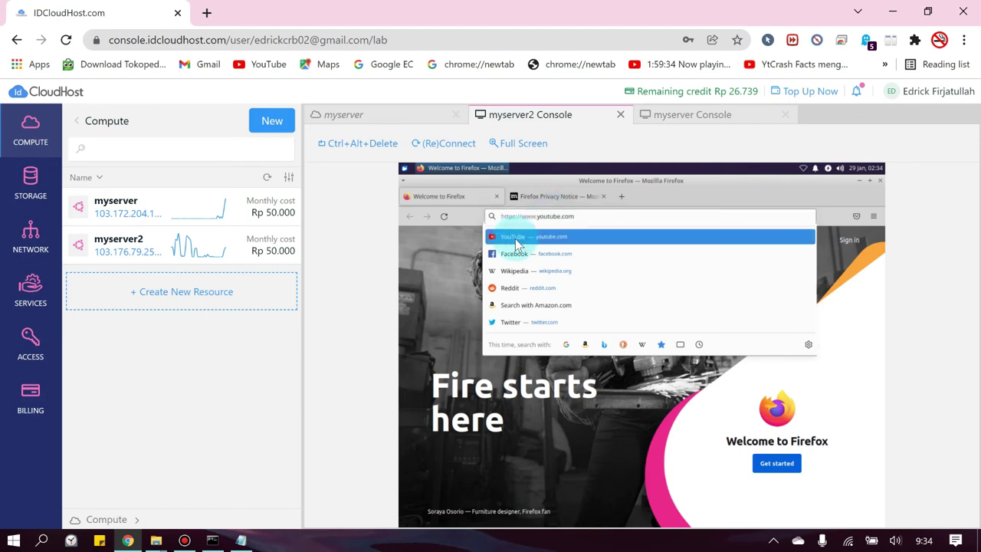
{"action": "left_click", "coordinate": [692, 115]}
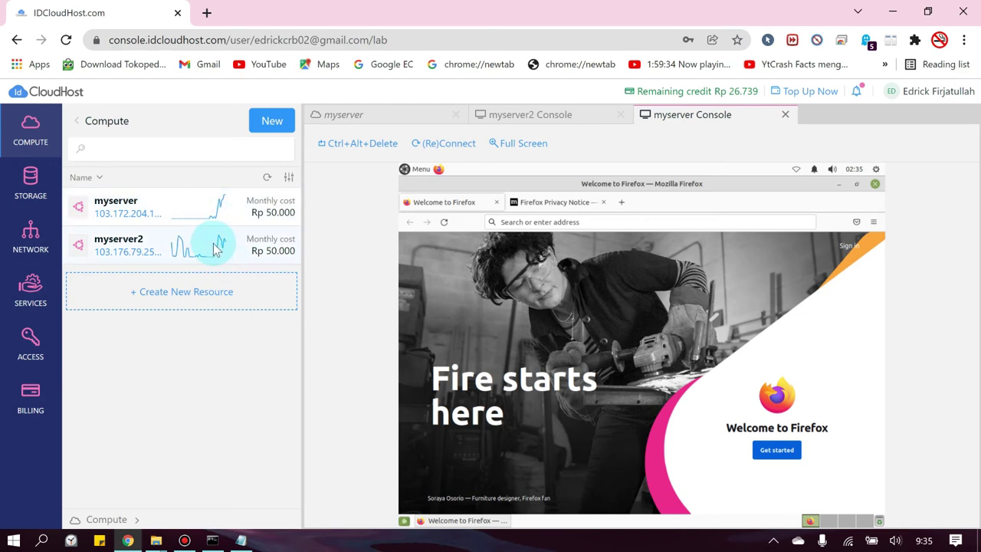
{"action": "left_click", "coordinate": [503, 115]}
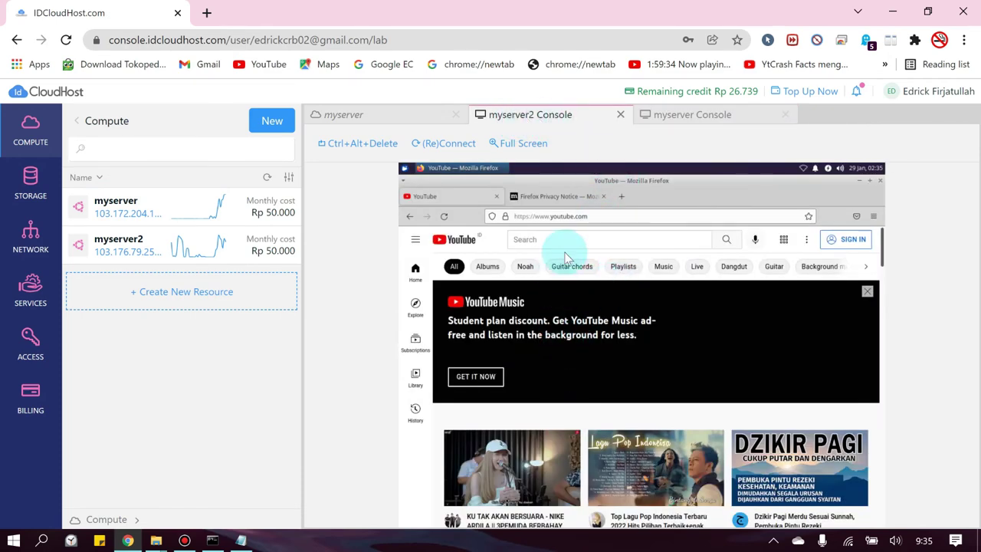
{"action": "left_click", "coordinate": [567, 246]}
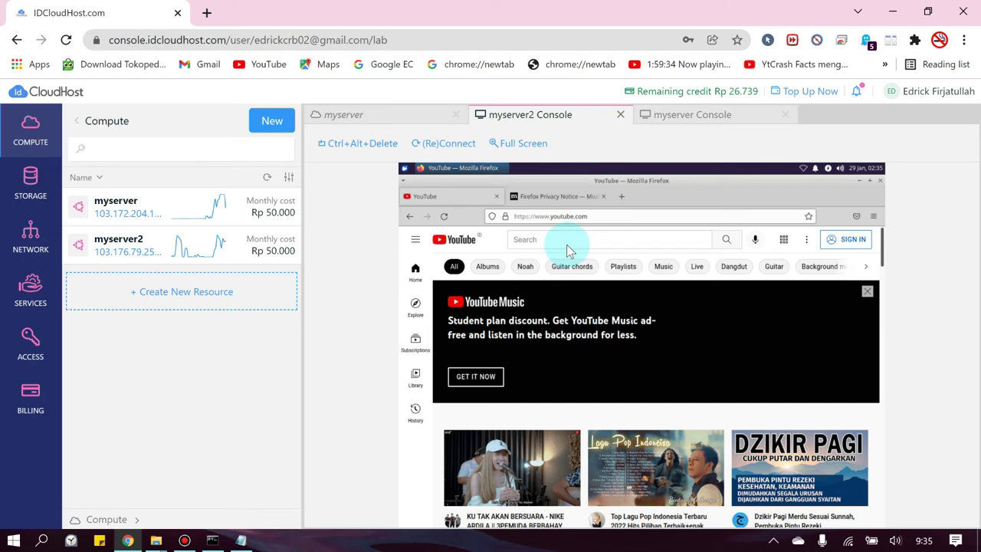
{"action": "left_click", "coordinate": [567, 246]}
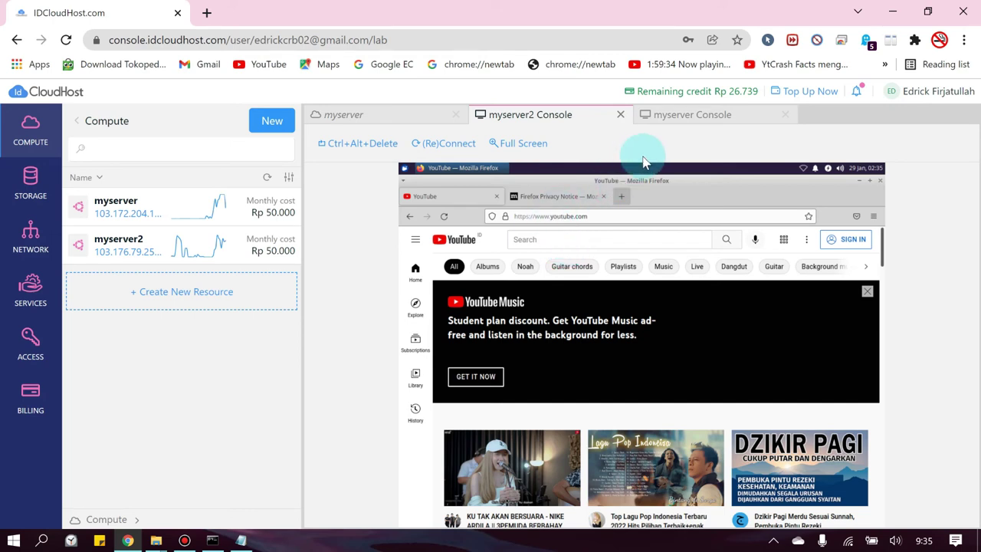
{"action": "left_click", "coordinate": [662, 117]}
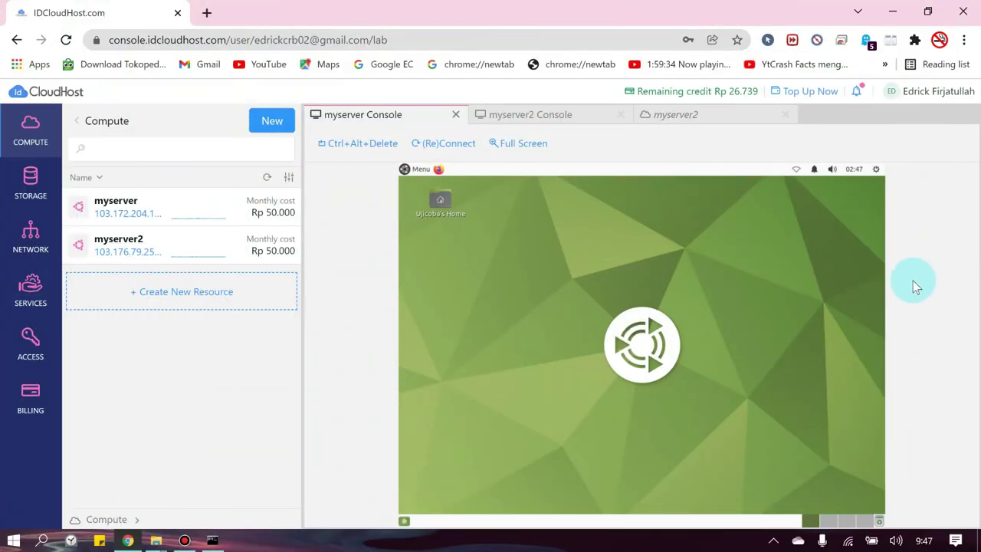
- Compare the myserver and myserver2 remote desktops by alternating between their consoles
{"action": "left_click", "coordinate": [540, 115]}
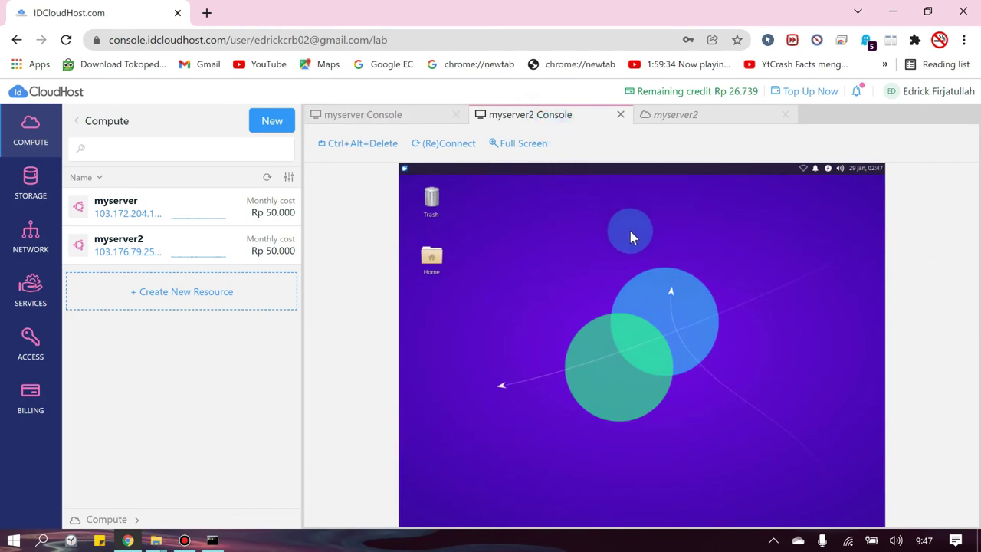
{"action": "left_click", "coordinate": [388, 115]}
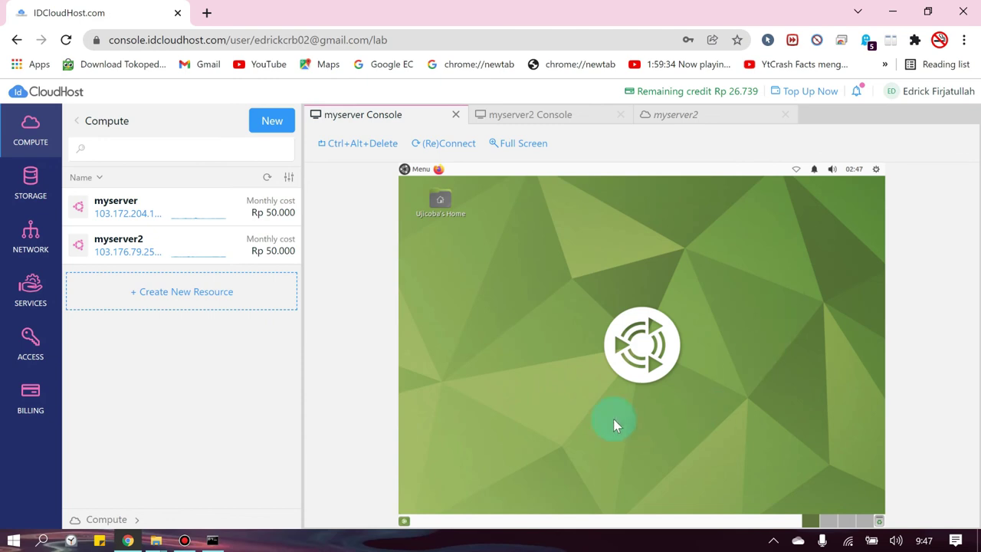
{"action": "left_click", "coordinate": [526, 113]}
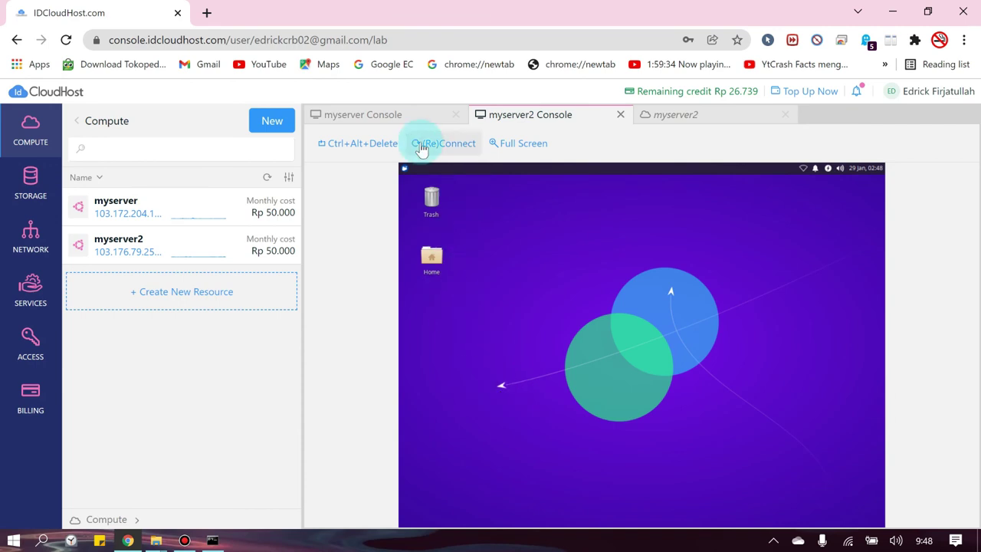
{"action": "left_click", "coordinate": [405, 122]}
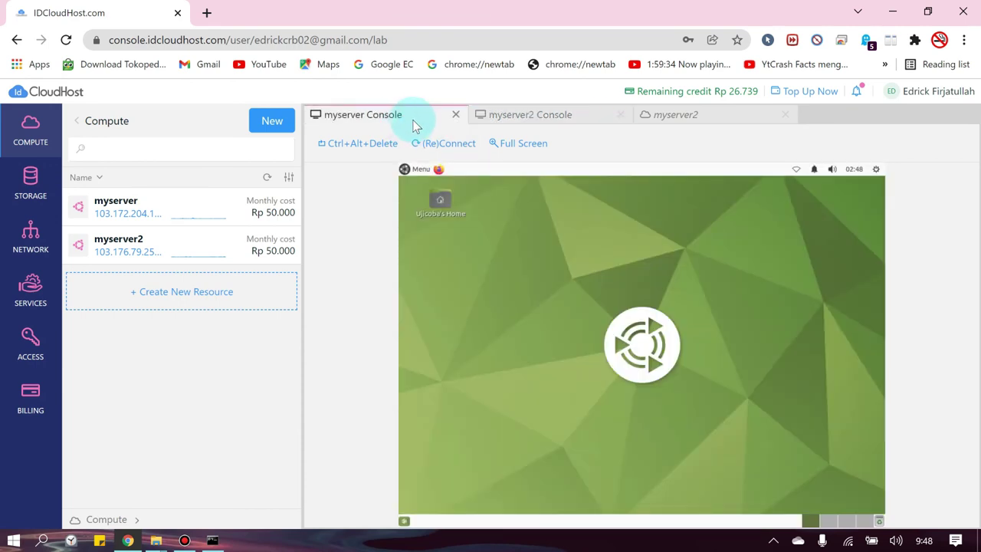
{"action": "left_click", "coordinate": [514, 115]}
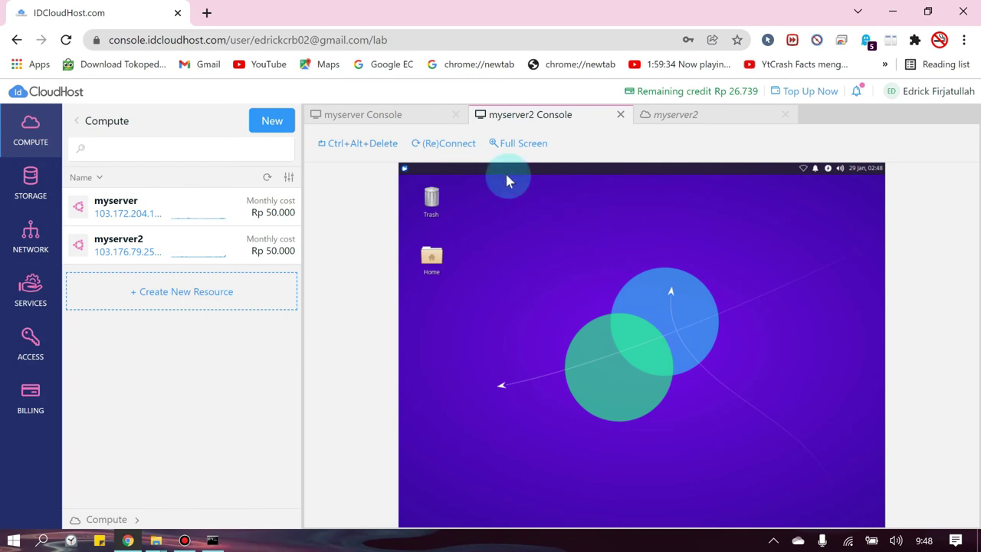
{"action": "left_click", "coordinate": [395, 114]}
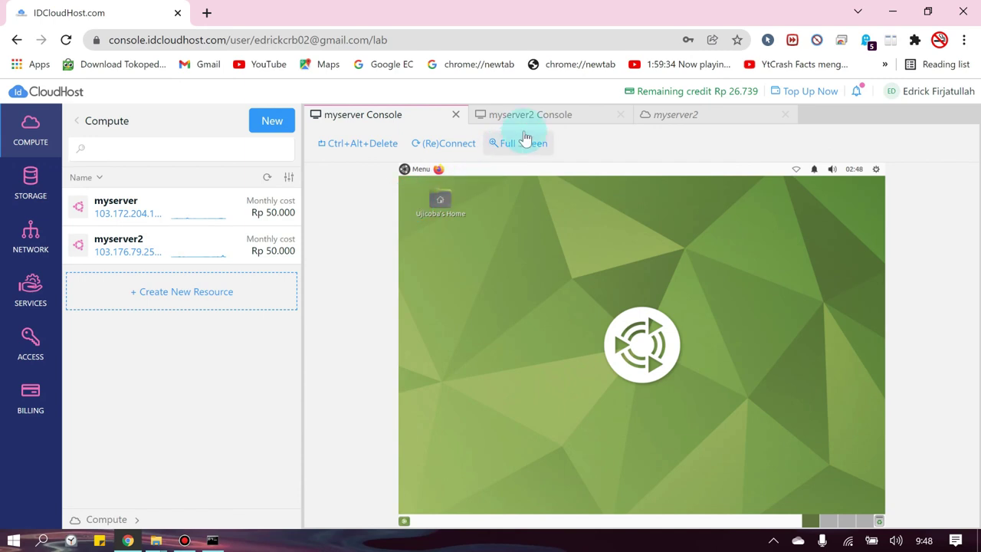
- Review myserver2's details: Ubuntu 21.04, 1 VCPU, 1024 MB memory, 20 GB disk
{"action": "left_click", "coordinate": [552, 112]}
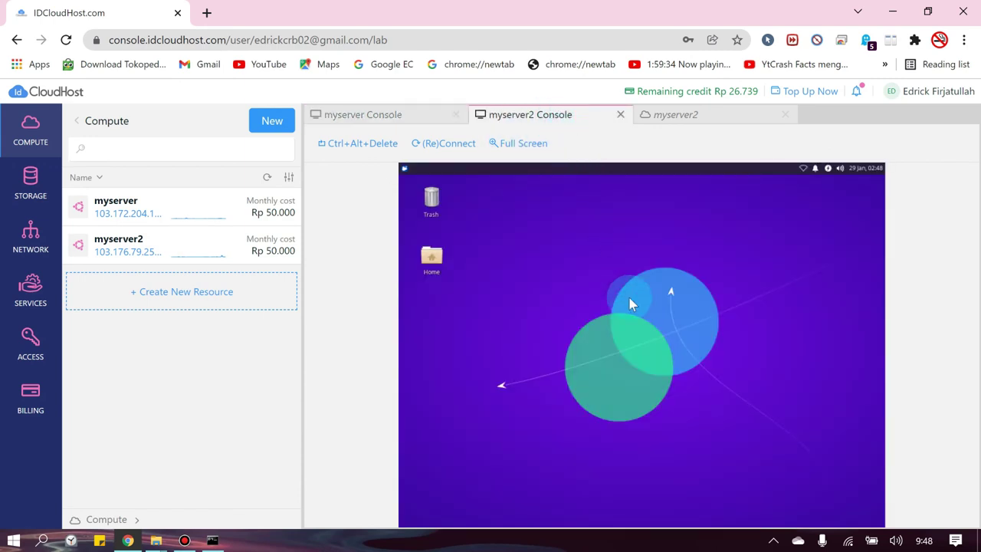
{"action": "left_click", "coordinate": [716, 117]}
{"action": "scroll", "coordinate": [490, 307], "scroll_direction": "down", "scroll_amount": 1}
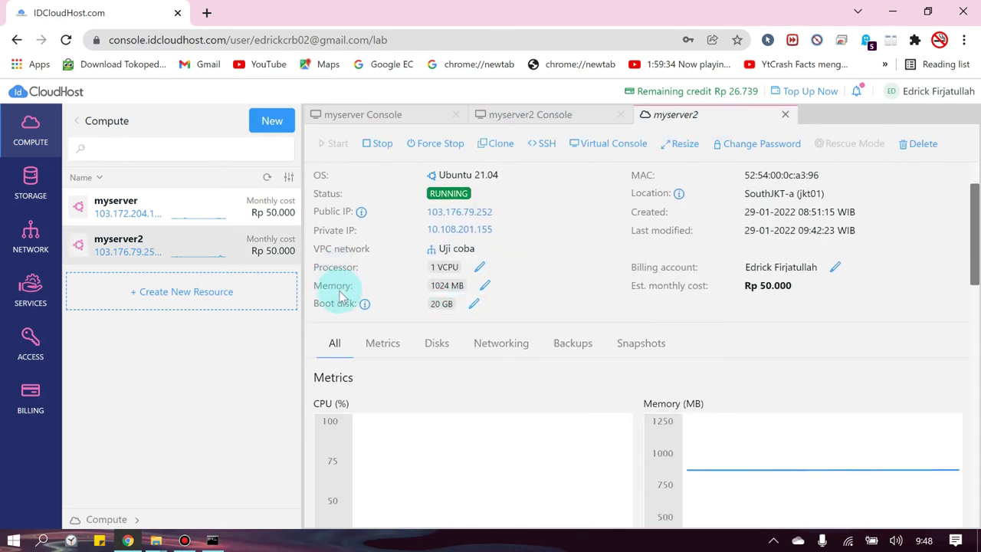
- Glance at myserver2's remote desktop, then return to its details page
{"action": "mouse_move", "coordinate": [343, 307]}
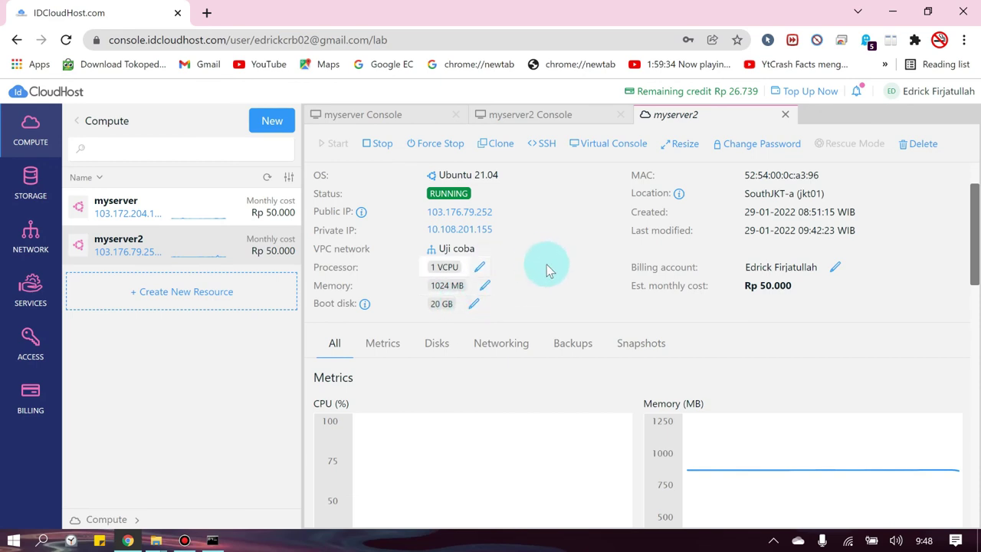
{"action": "scroll", "coordinate": [548, 268], "scroll_direction": "up", "scroll_amount": 1}
{"action": "left_click", "coordinate": [565, 119]}
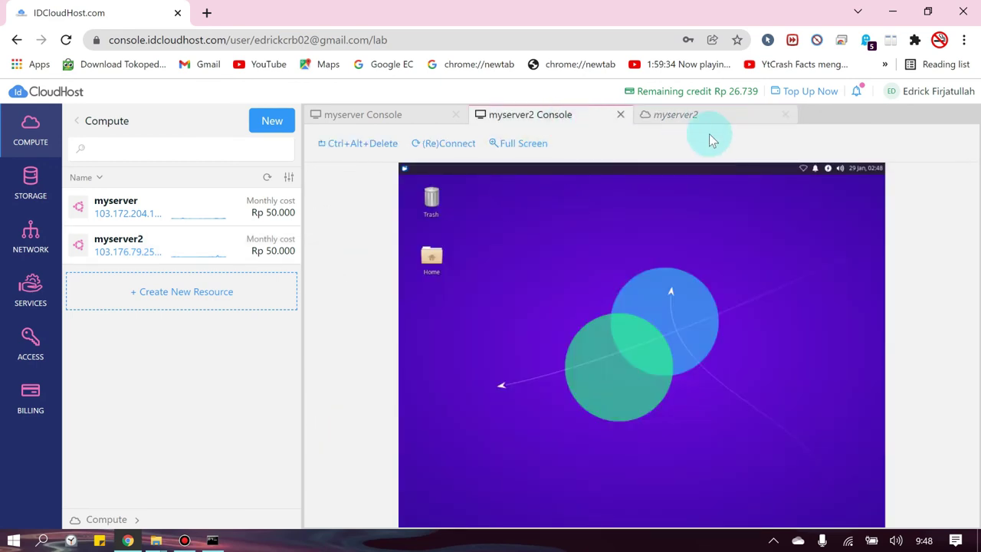
{"action": "left_click", "coordinate": [692, 118]}
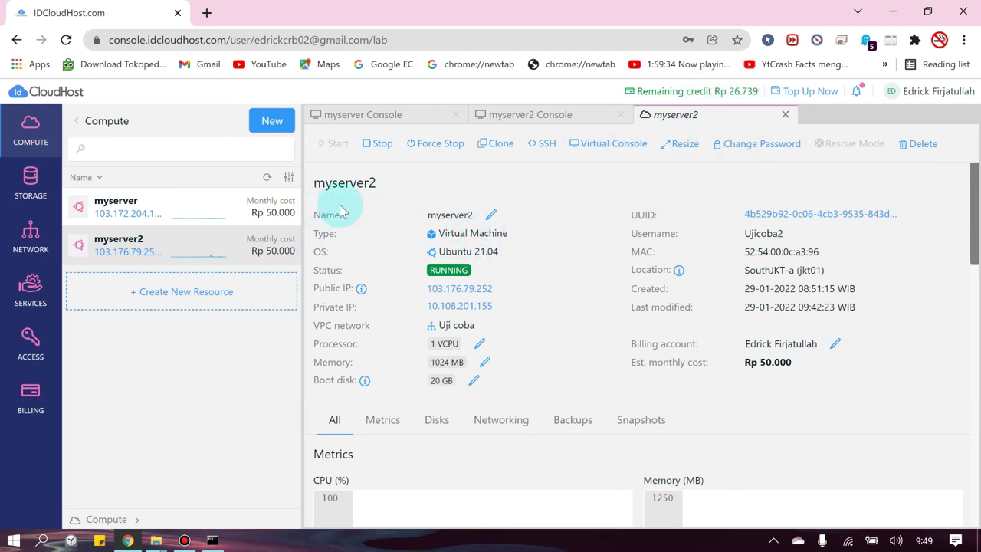
{"action": "left_click_drag", "start_coordinate": [314, 186], "coordinate": [376, 192]}
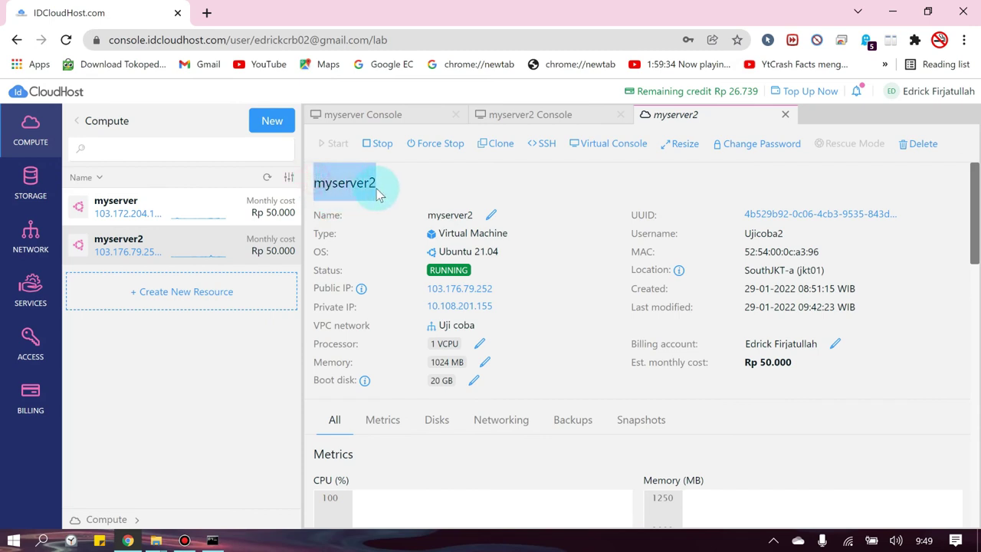
{"action": "left_click", "coordinate": [379, 192]}
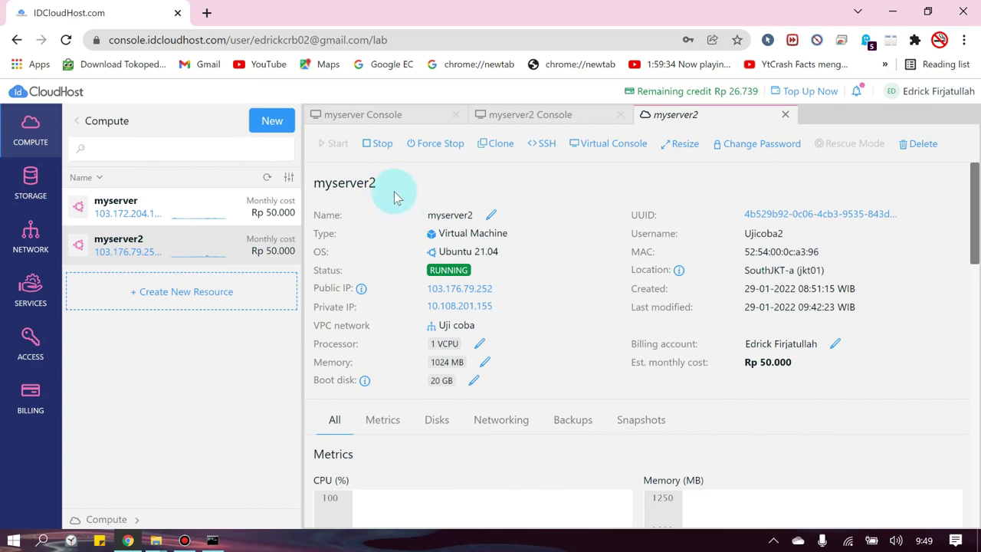
- Stop myserver2 with confirmation, then bring up myserver's details
{"action": "left_click", "coordinate": [379, 147]}
{"action": "left_click", "coordinate": [757, 349]}
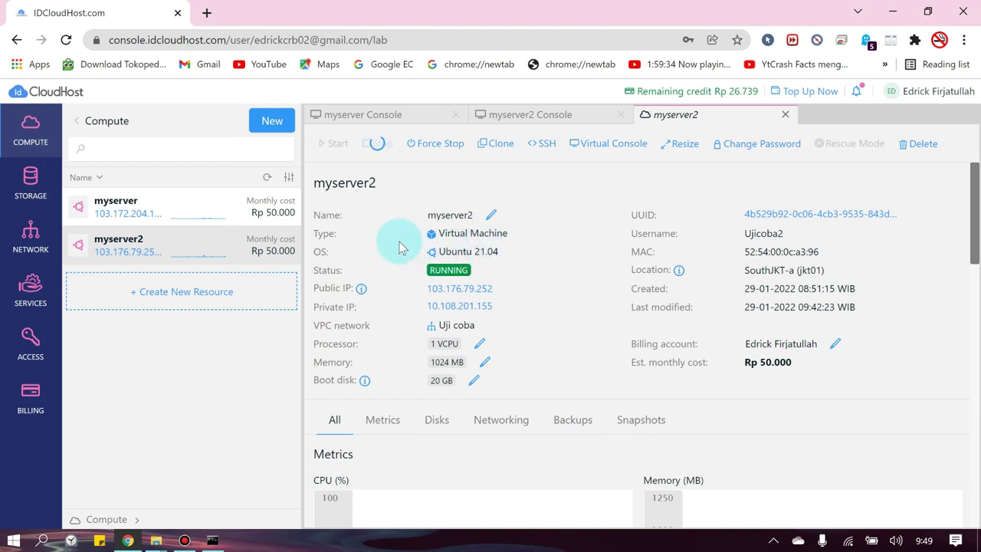
{"action": "left_click", "coordinate": [214, 218]}
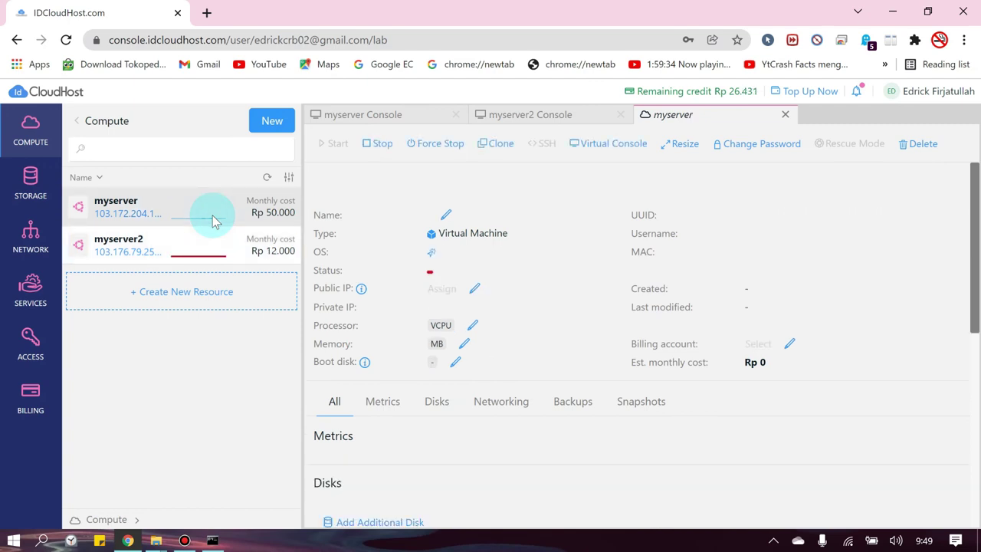
- Delete myserver together with its floating IP 103.172.204.199
{"action": "left_click", "coordinate": [920, 144]}
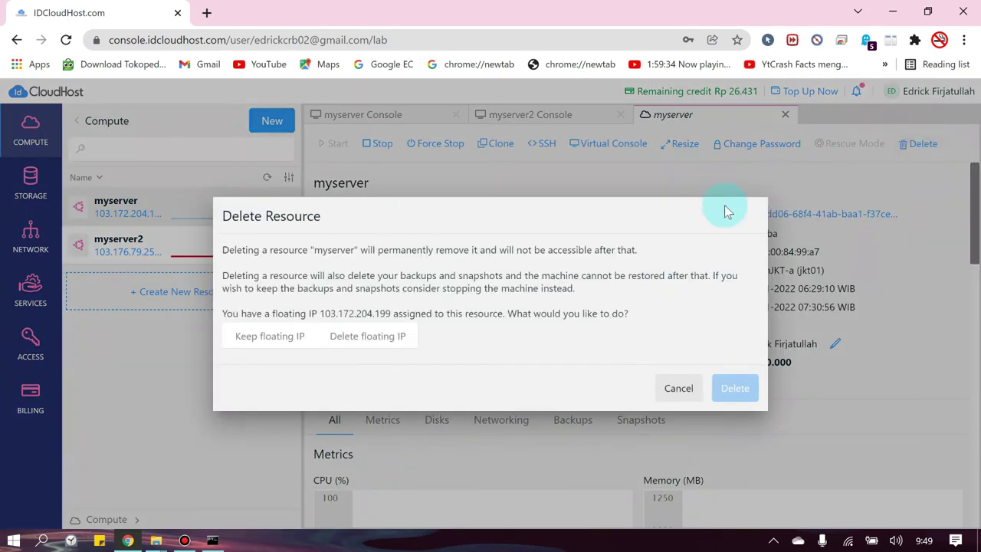
{"action": "left_click", "coordinate": [368, 345]}
{"action": "left_click", "coordinate": [296, 345]}
{"action": "left_click", "coordinate": [329, 340]}
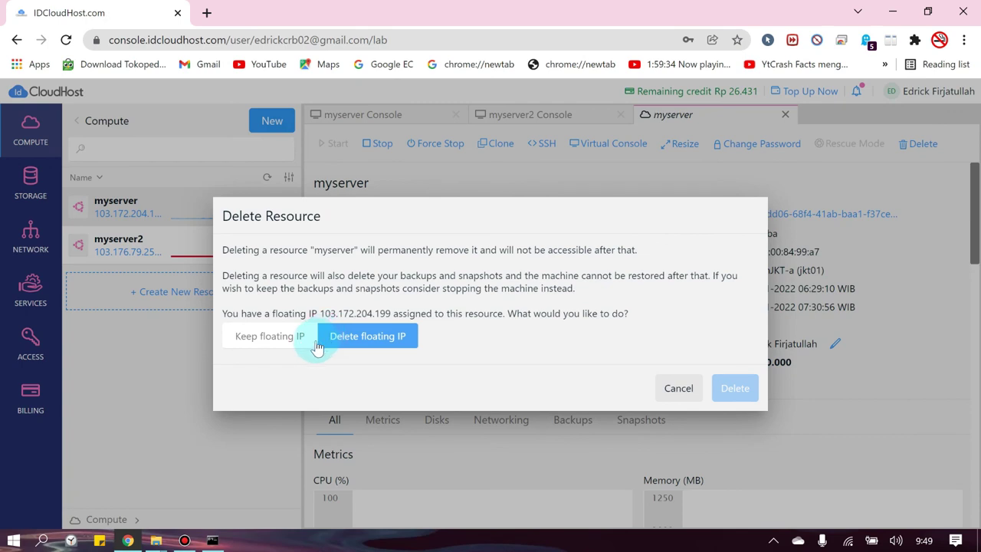
{"action": "left_click", "coordinate": [315, 348]}
{"action": "left_click", "coordinate": [333, 345]}
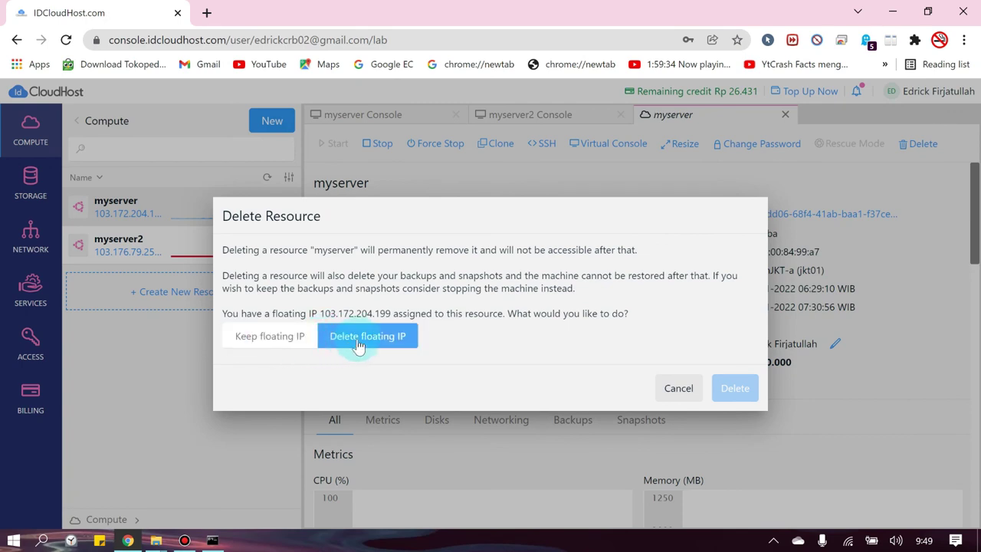
{"action": "left_click", "coordinate": [264, 341]}
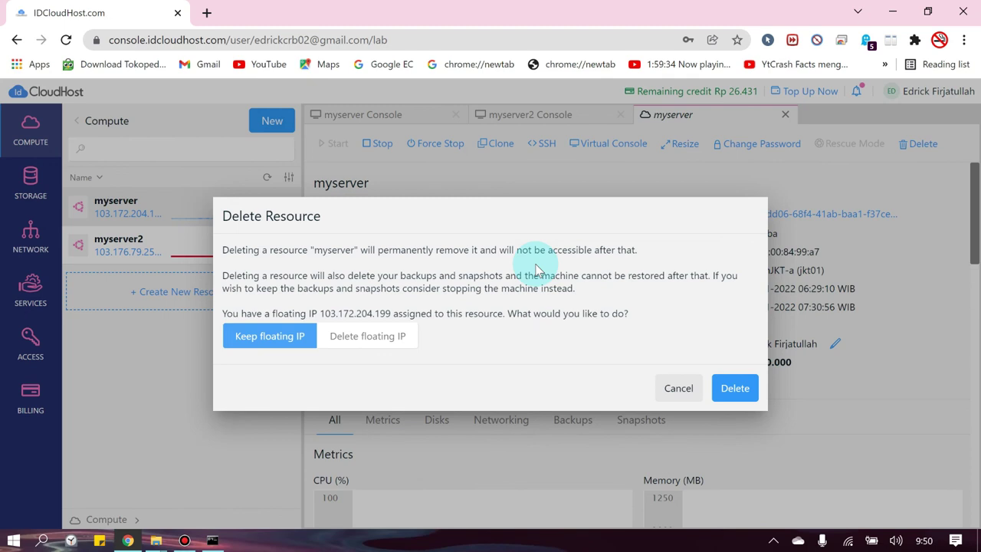
{"action": "left_click", "coordinate": [384, 337]}
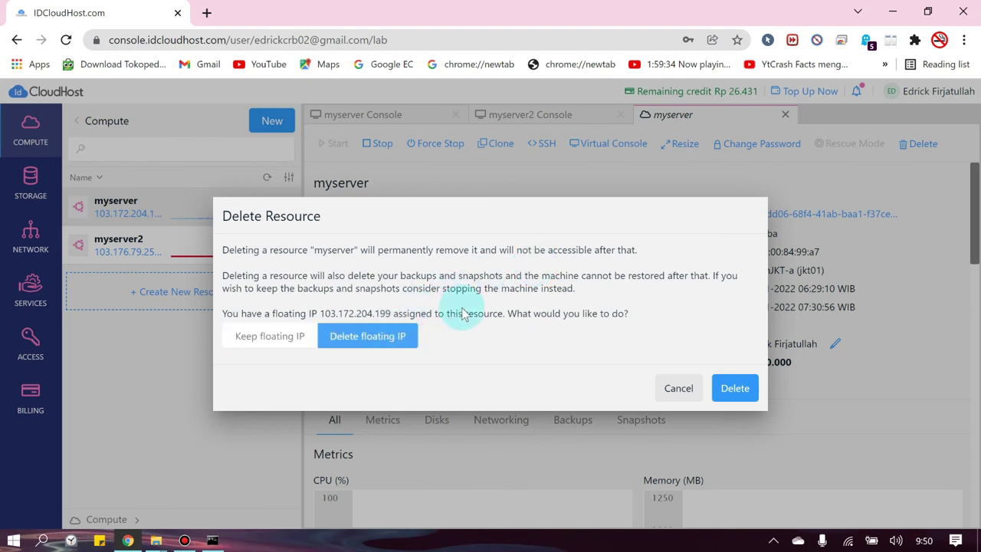
{"action": "left_click_drag", "start_coordinate": [509, 316], "coordinate": [393, 360]}
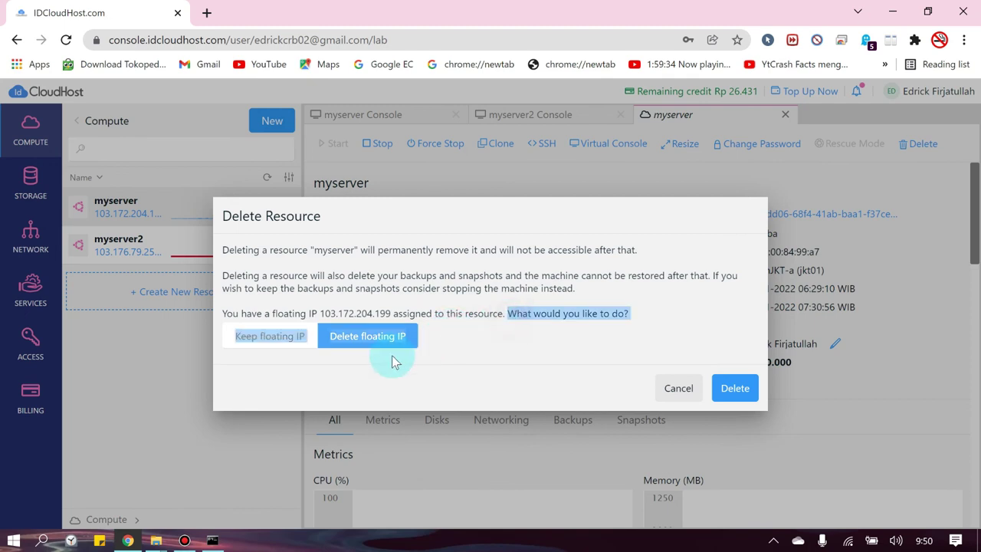
{"action": "left_click", "coordinate": [392, 355]}
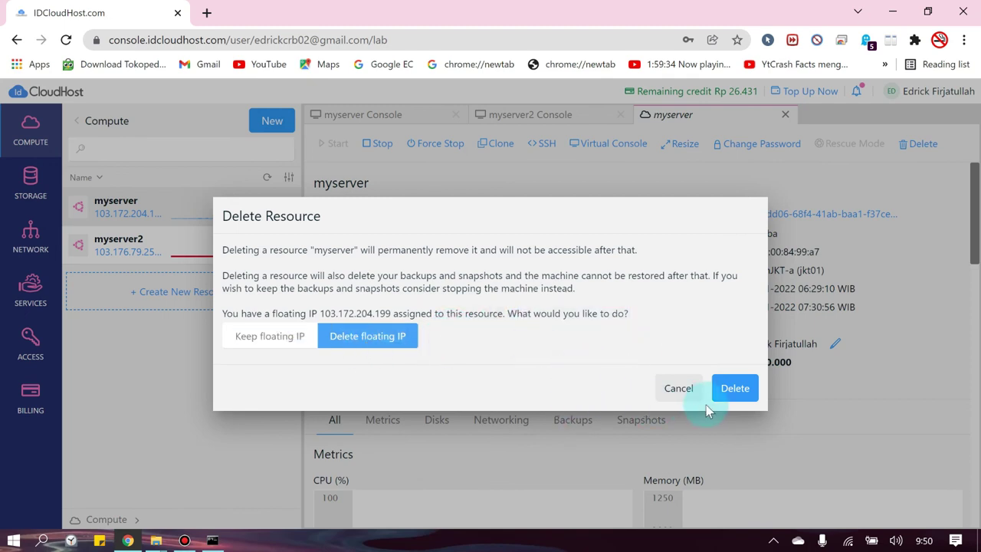
{"action": "left_click", "coordinate": [735, 388]}
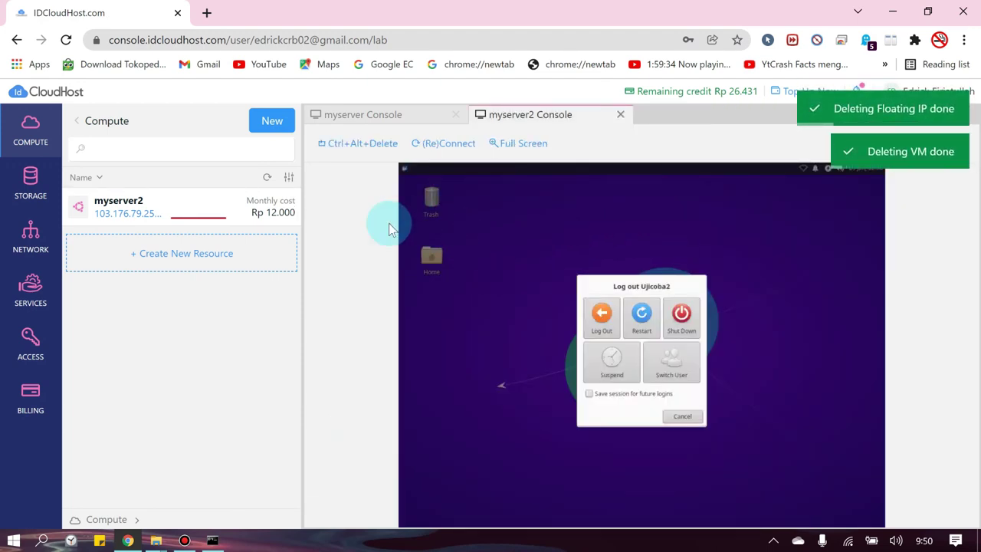
- Review myserver2's details page: STOPPING status and Rp 12.000 estimated monthly cost
{"action": "left_click", "coordinate": [348, 112]}
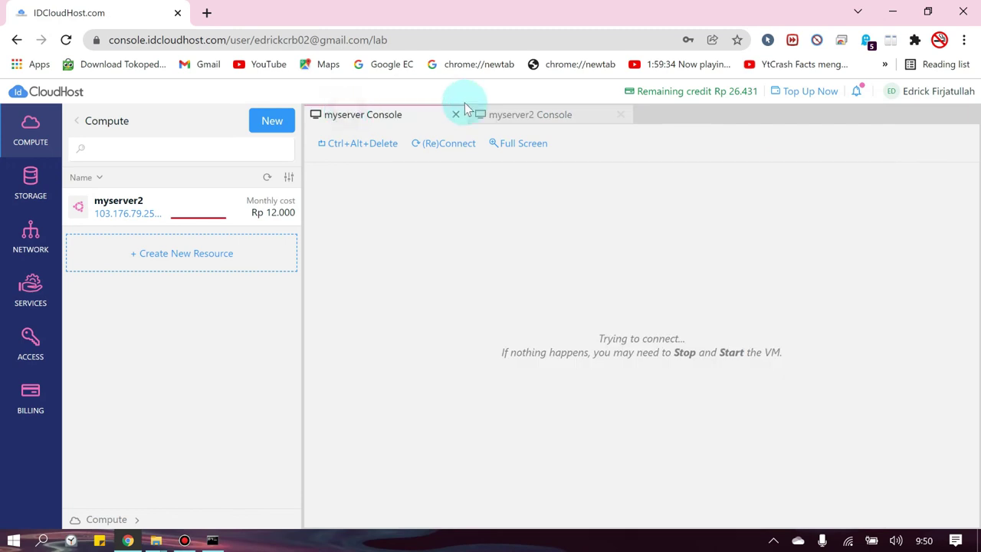
{"action": "left_click", "coordinate": [230, 207]}
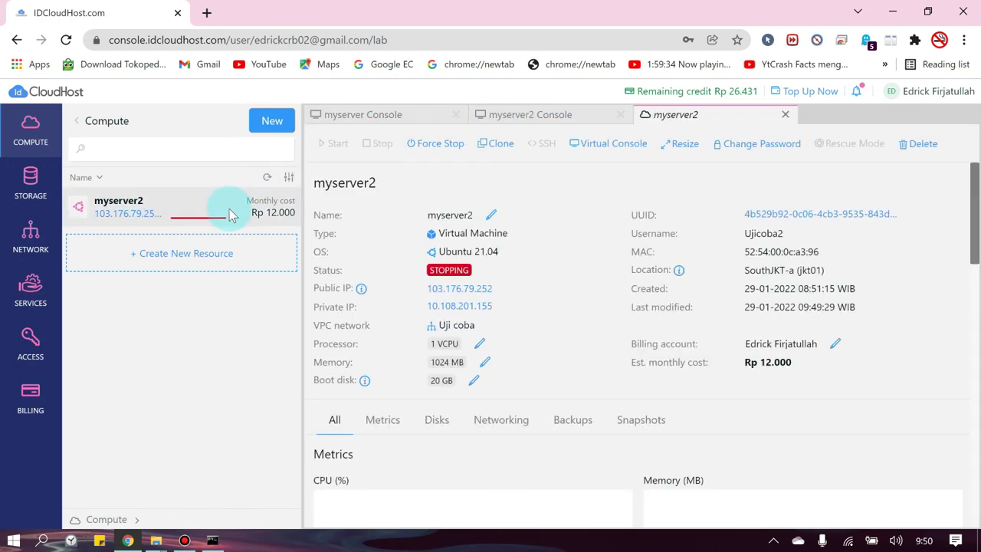
{"action": "left_click_drag", "start_coordinate": [317, 182], "coordinate": [377, 184]}
{"action": "left_click", "coordinate": [376, 184]}
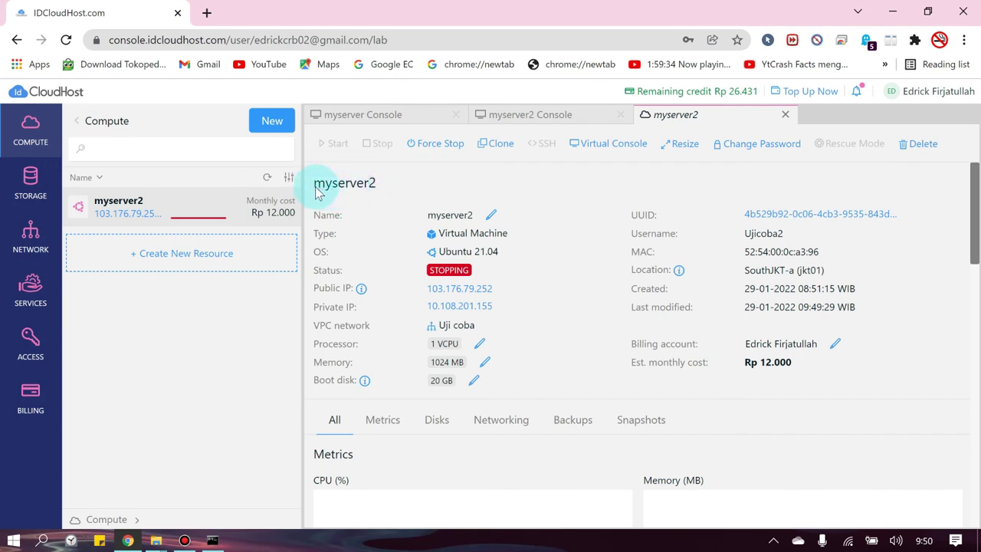
{"action": "left_click_drag", "start_coordinate": [317, 189], "coordinate": [368, 183]}
{"action": "left_click", "coordinate": [372, 183]}
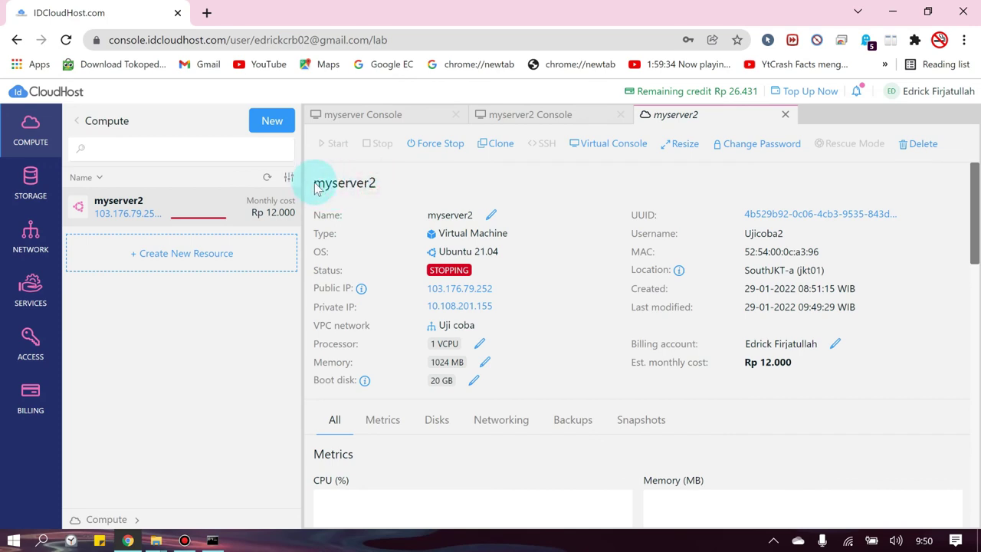
{"action": "scroll", "coordinate": [464, 280], "scroll_direction": "down", "scroll_amount": 2}
{"action": "scroll", "coordinate": [605, 323], "scroll_direction": "down", "scroll_amount": 1}
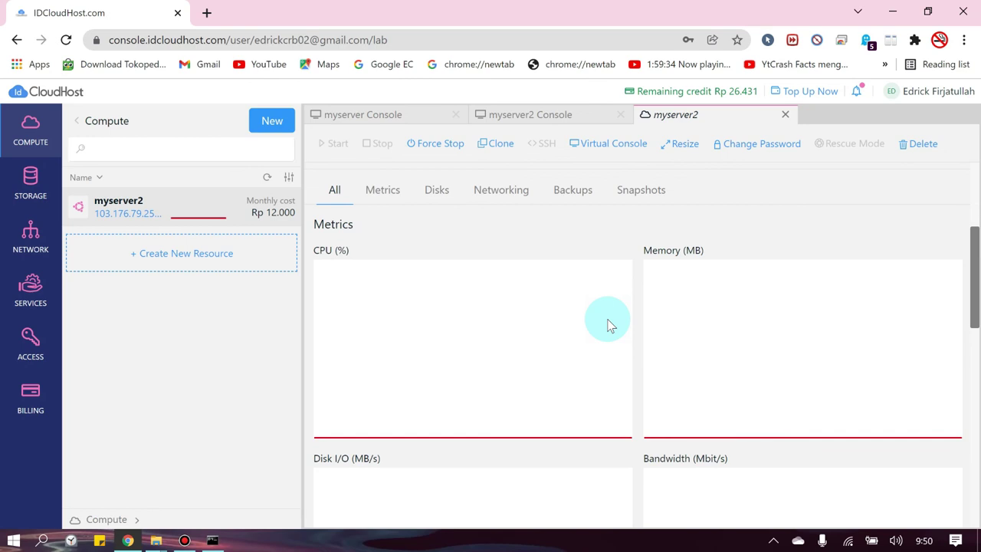
{"action": "scroll", "coordinate": [607, 325], "scroll_direction": "up", "scroll_amount": 3}
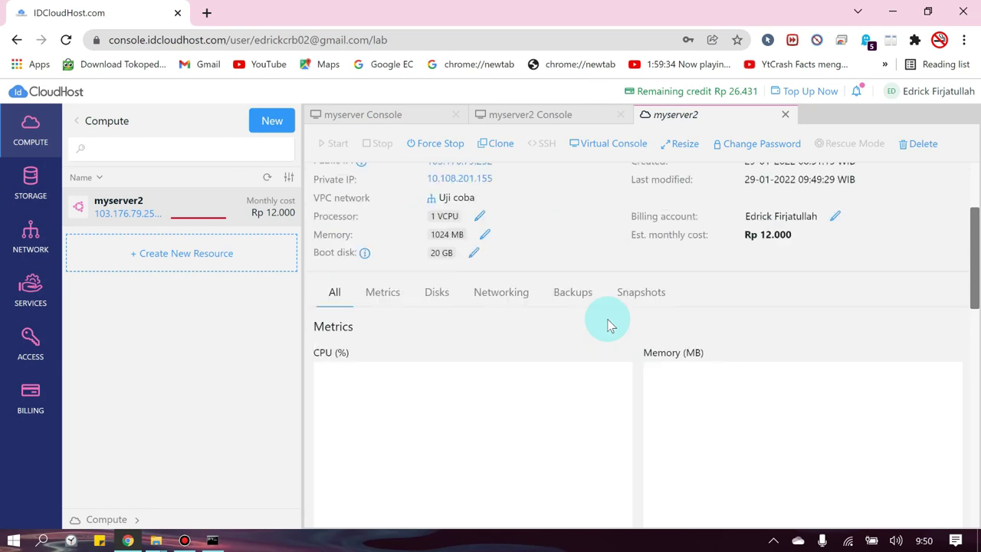